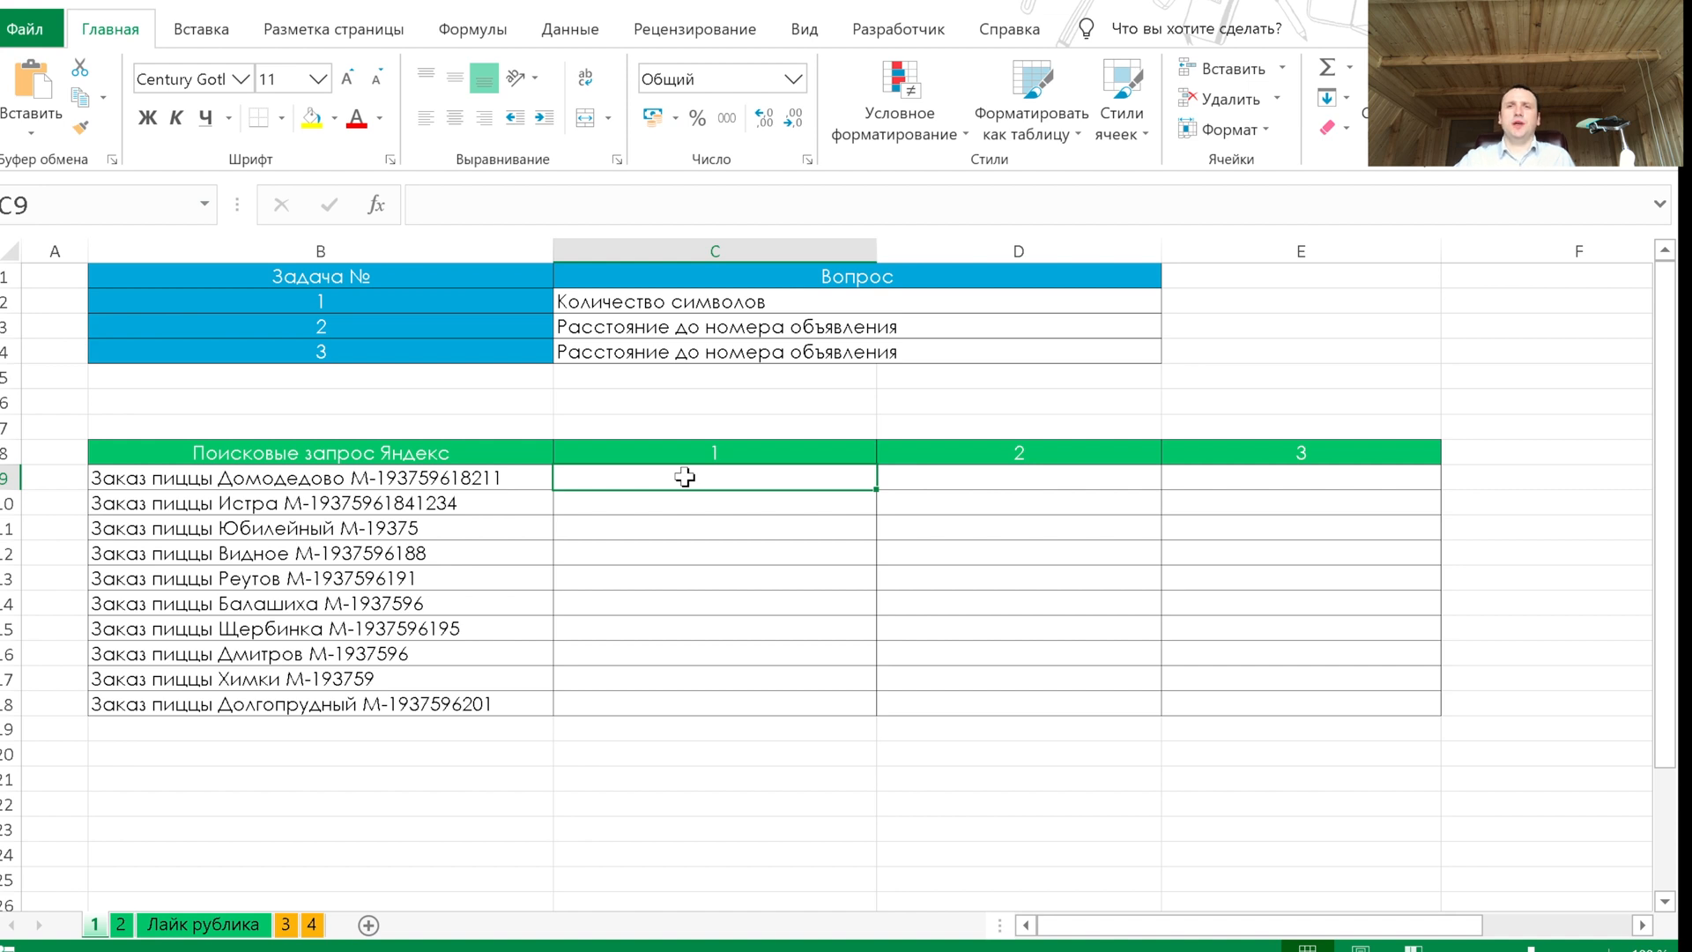
Enter =ДЛСТР(B9) in C9 to count the query's characters, and fill the formula down to C18
{"action": "type", "text": "=длст"}
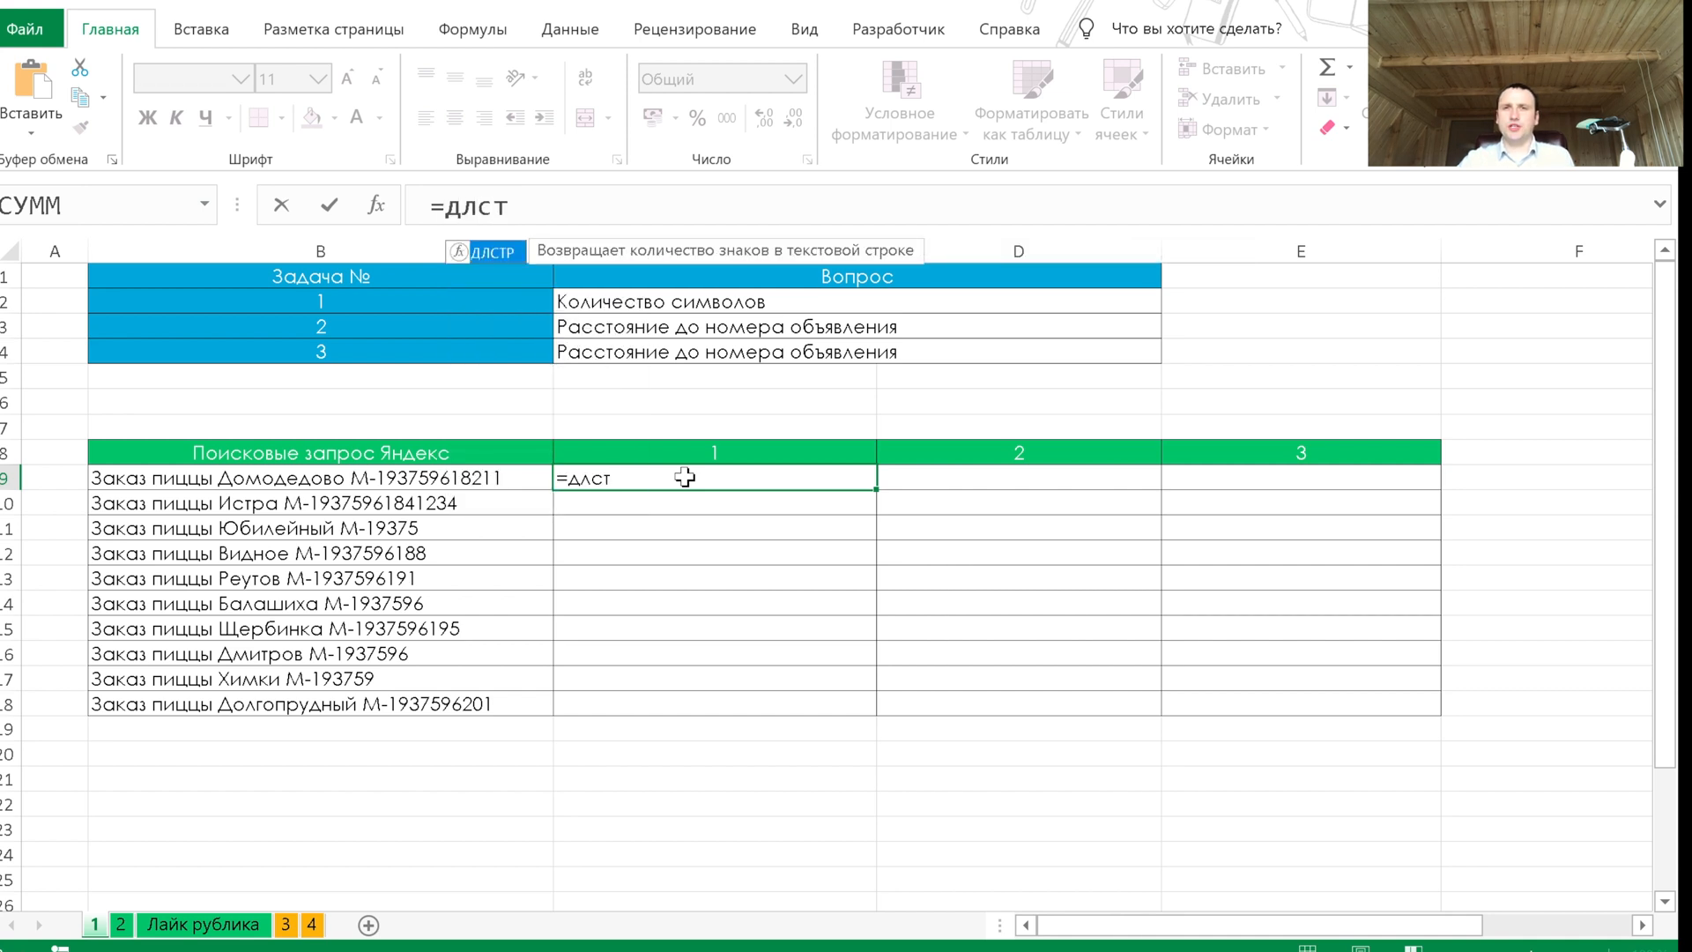
{"action": "key", "text": "Tab"}
{"action": "key", "text": "Left"}
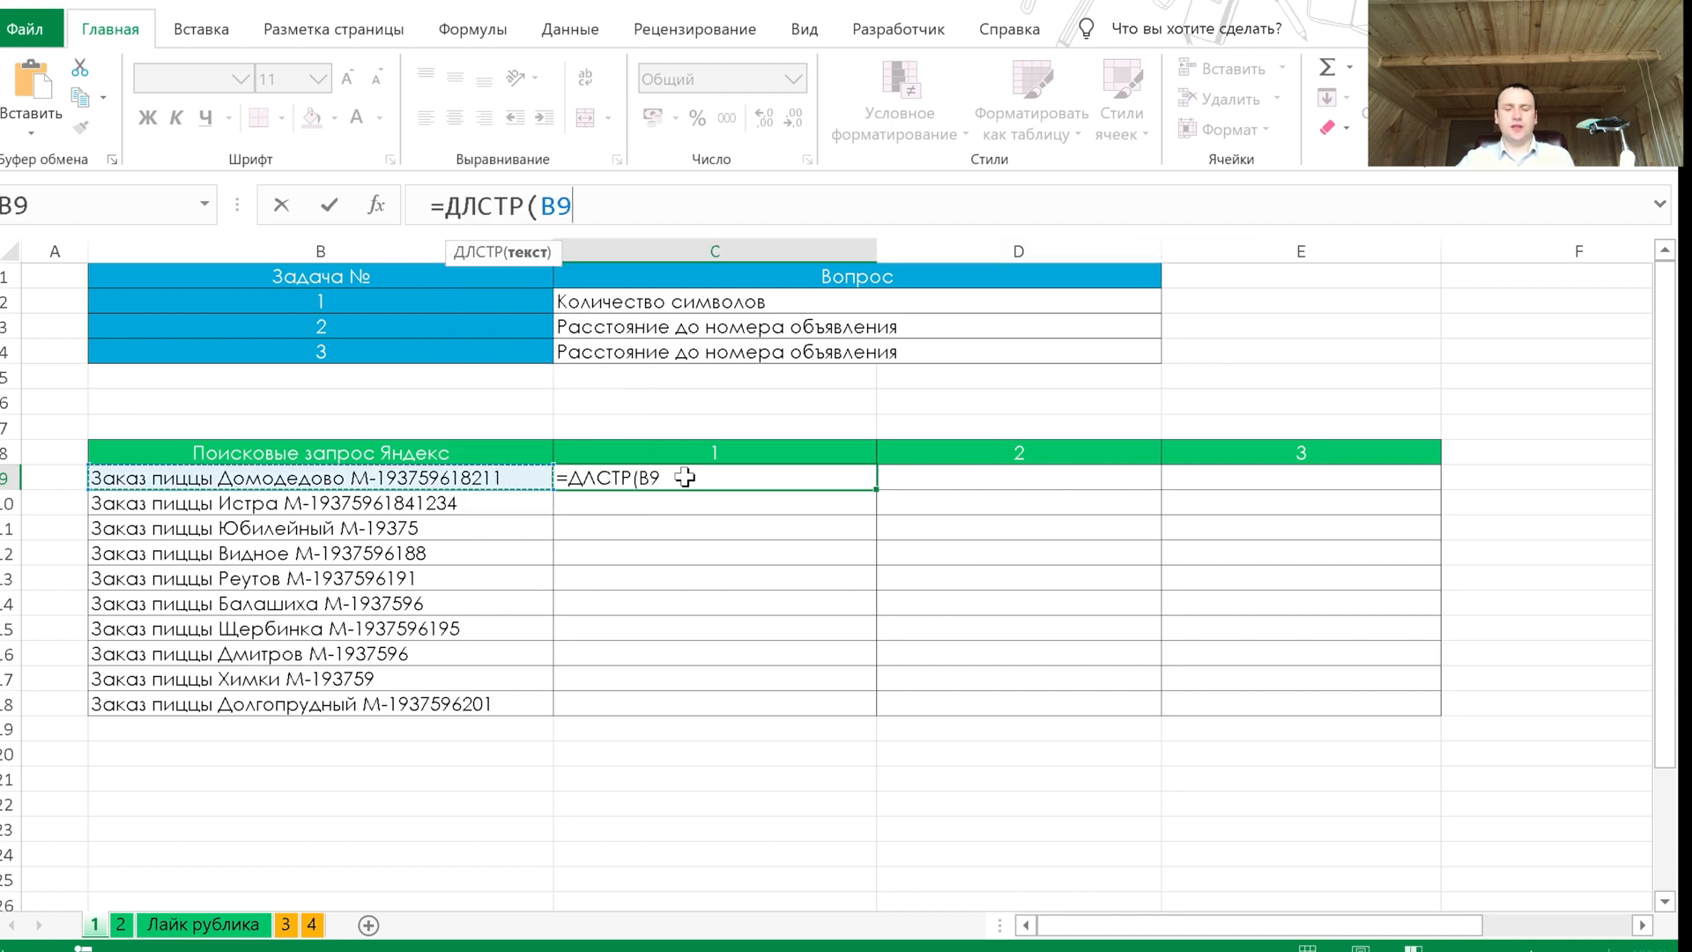
{"action": "key", "text": "ctrl+Return"}
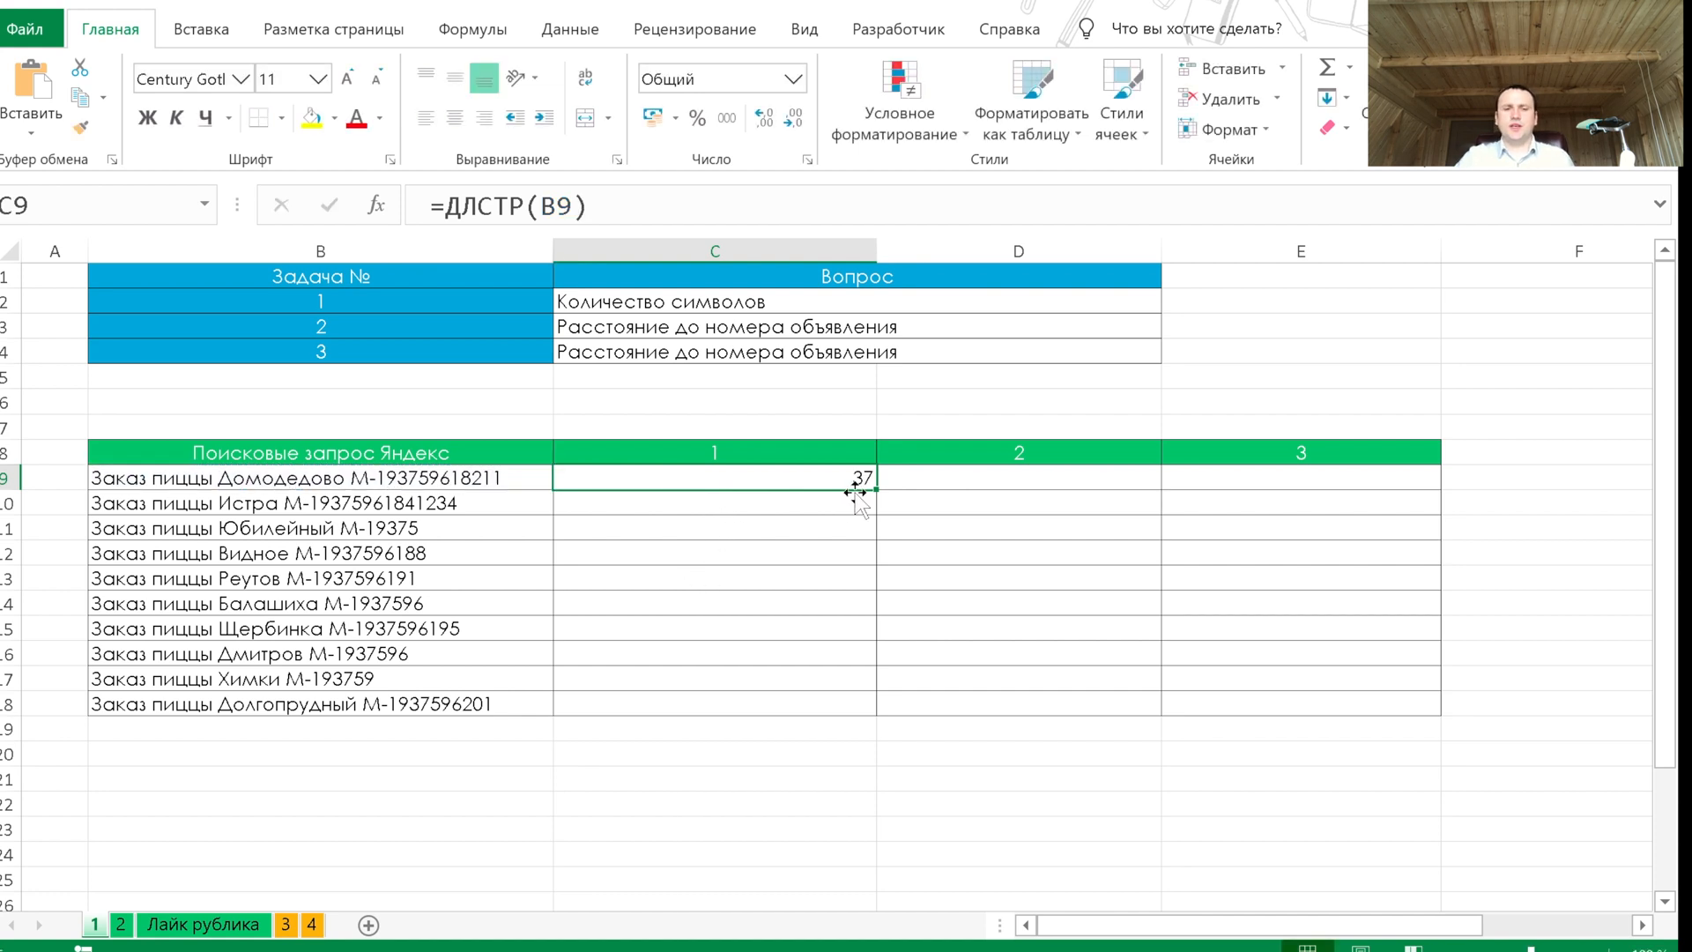
{"action": "left_click_drag", "start_coordinate": [876, 489], "coordinate": [771, 705]}
{"action": "left_click", "coordinate": [767, 476]}
{"action": "left_click", "coordinate": [785, 556]}
{"action": "left_click", "coordinate": [781, 679]}
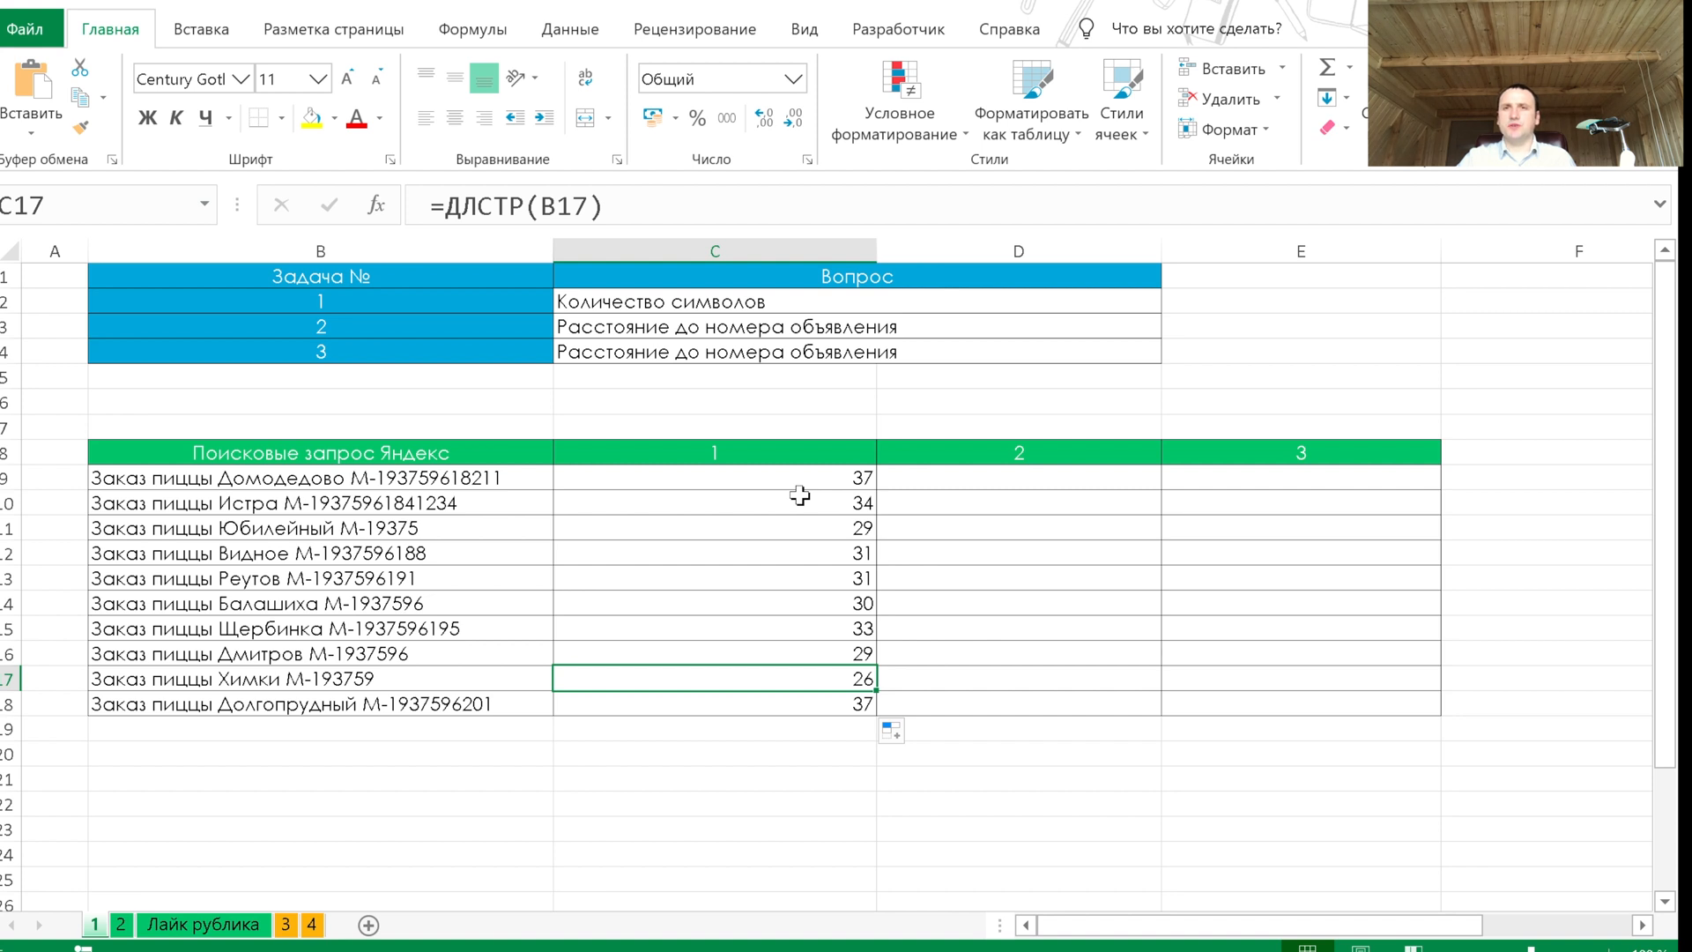
Enter =НАЙТИ("М";B9) in D9 to locate the capital М, and fill the formula down to D18
{"action": "left_click", "coordinate": [979, 483]}
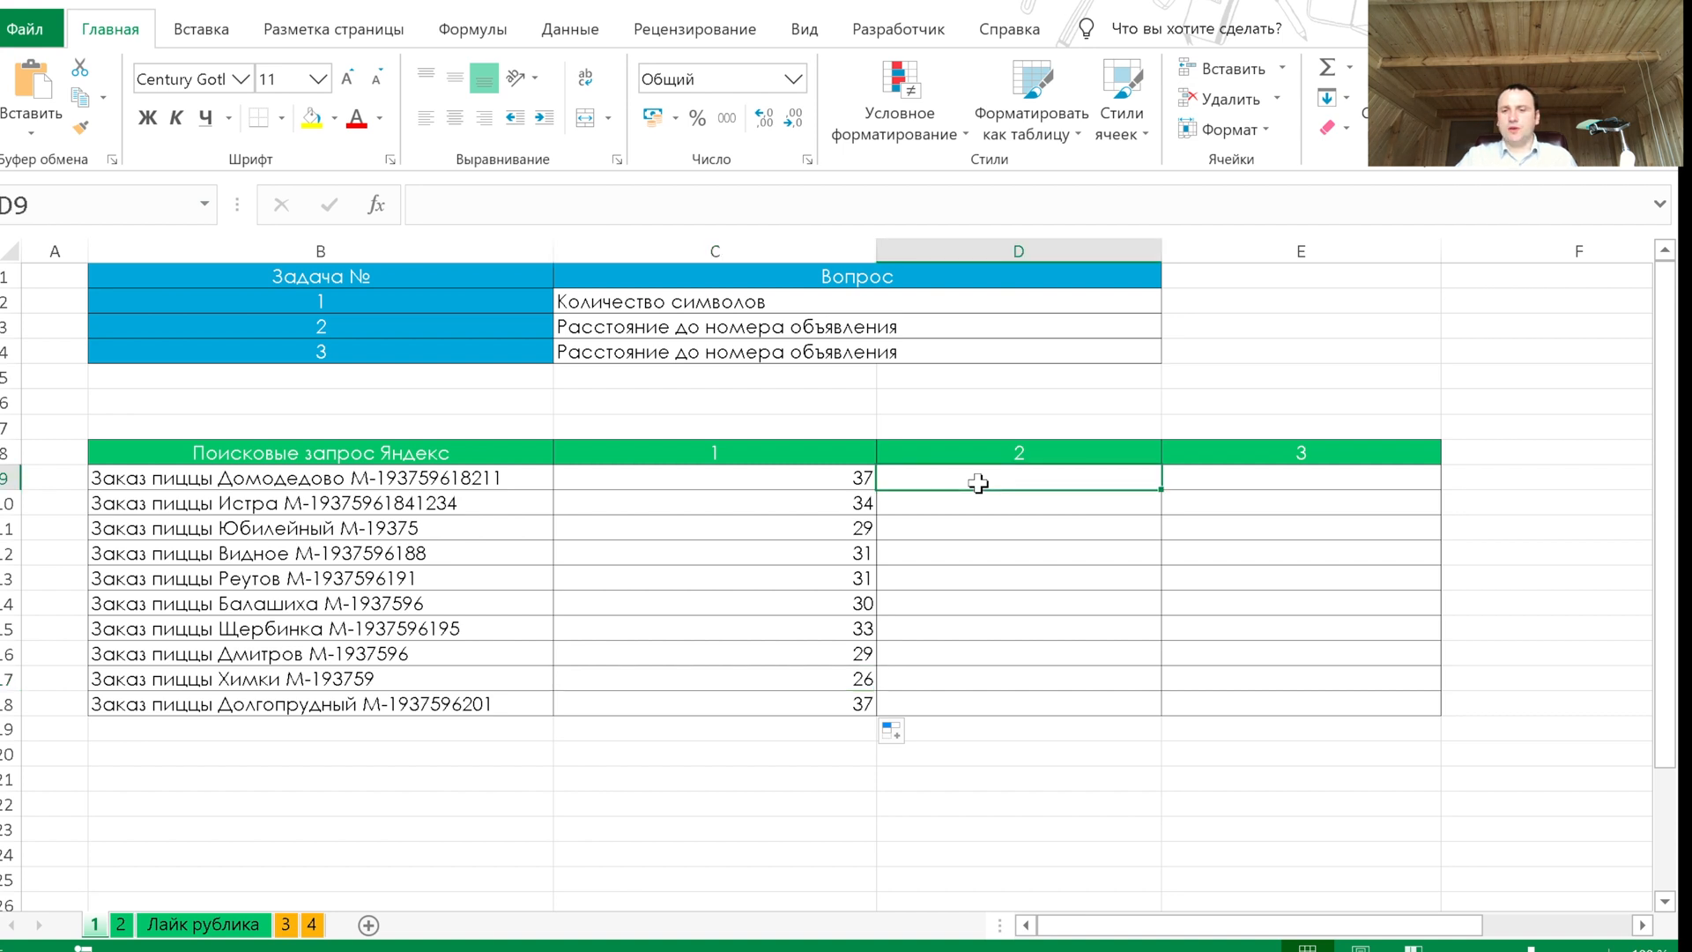
{"action": "type", "text": "=на"}
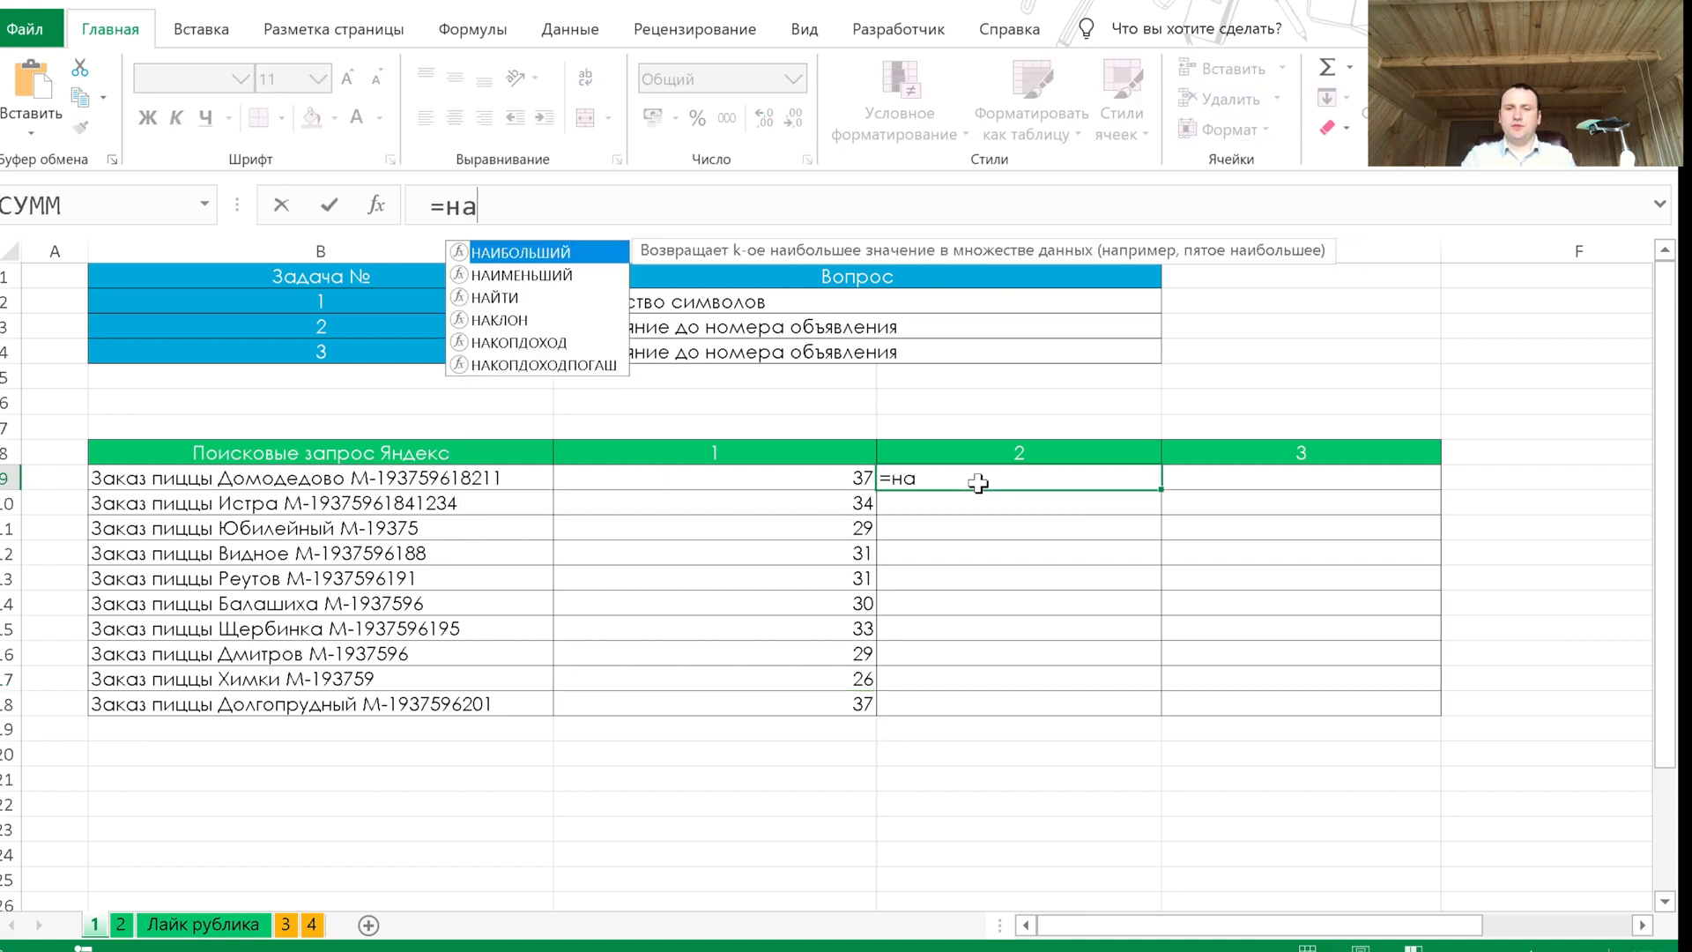
{"action": "key", "text": "Down"}
{"action": "key", "text": "Down"}
{"action": "key", "text": "Tab"}
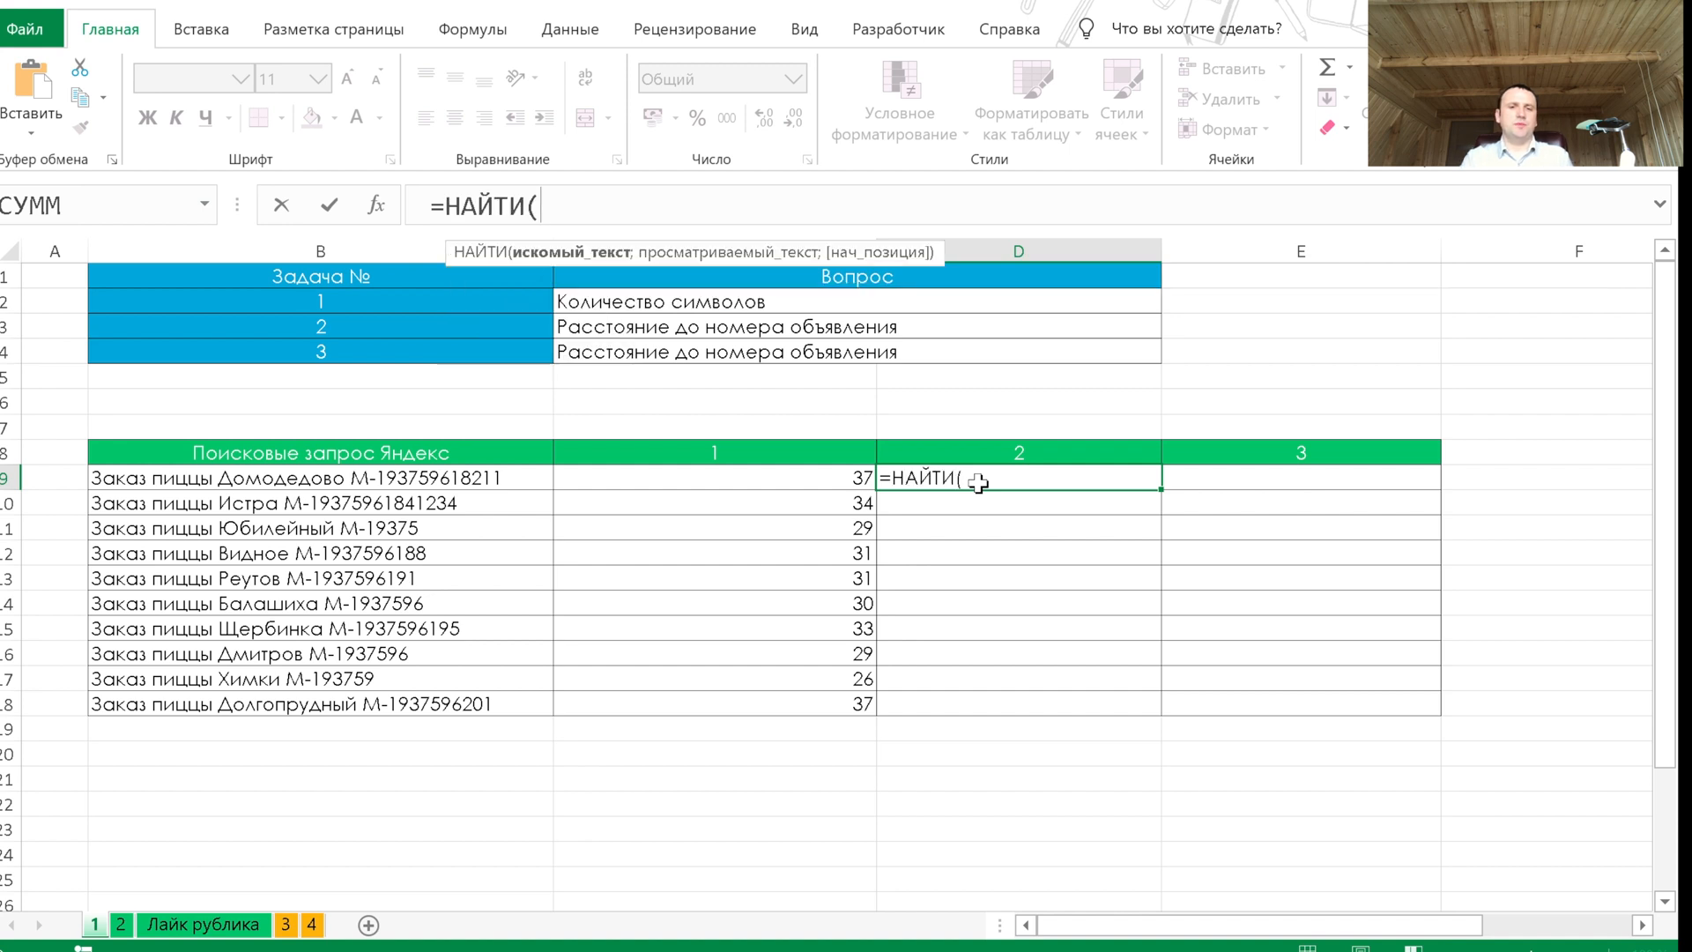
{"action": "type", "text": "\""}
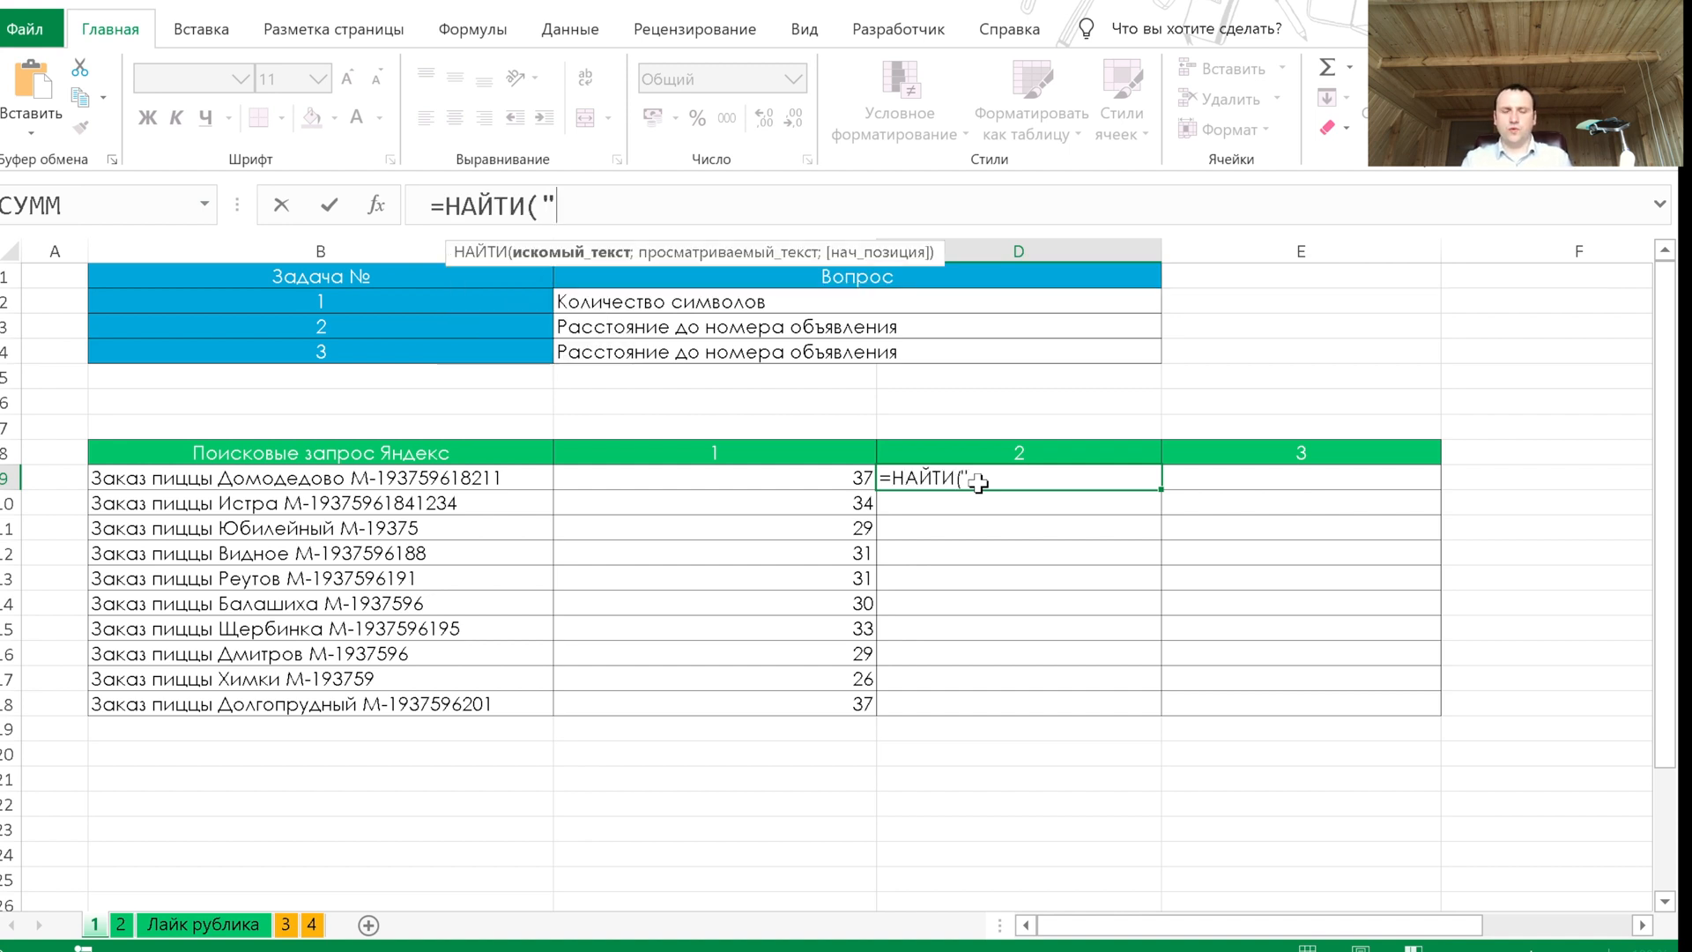
{"action": "type", "text": "М"}
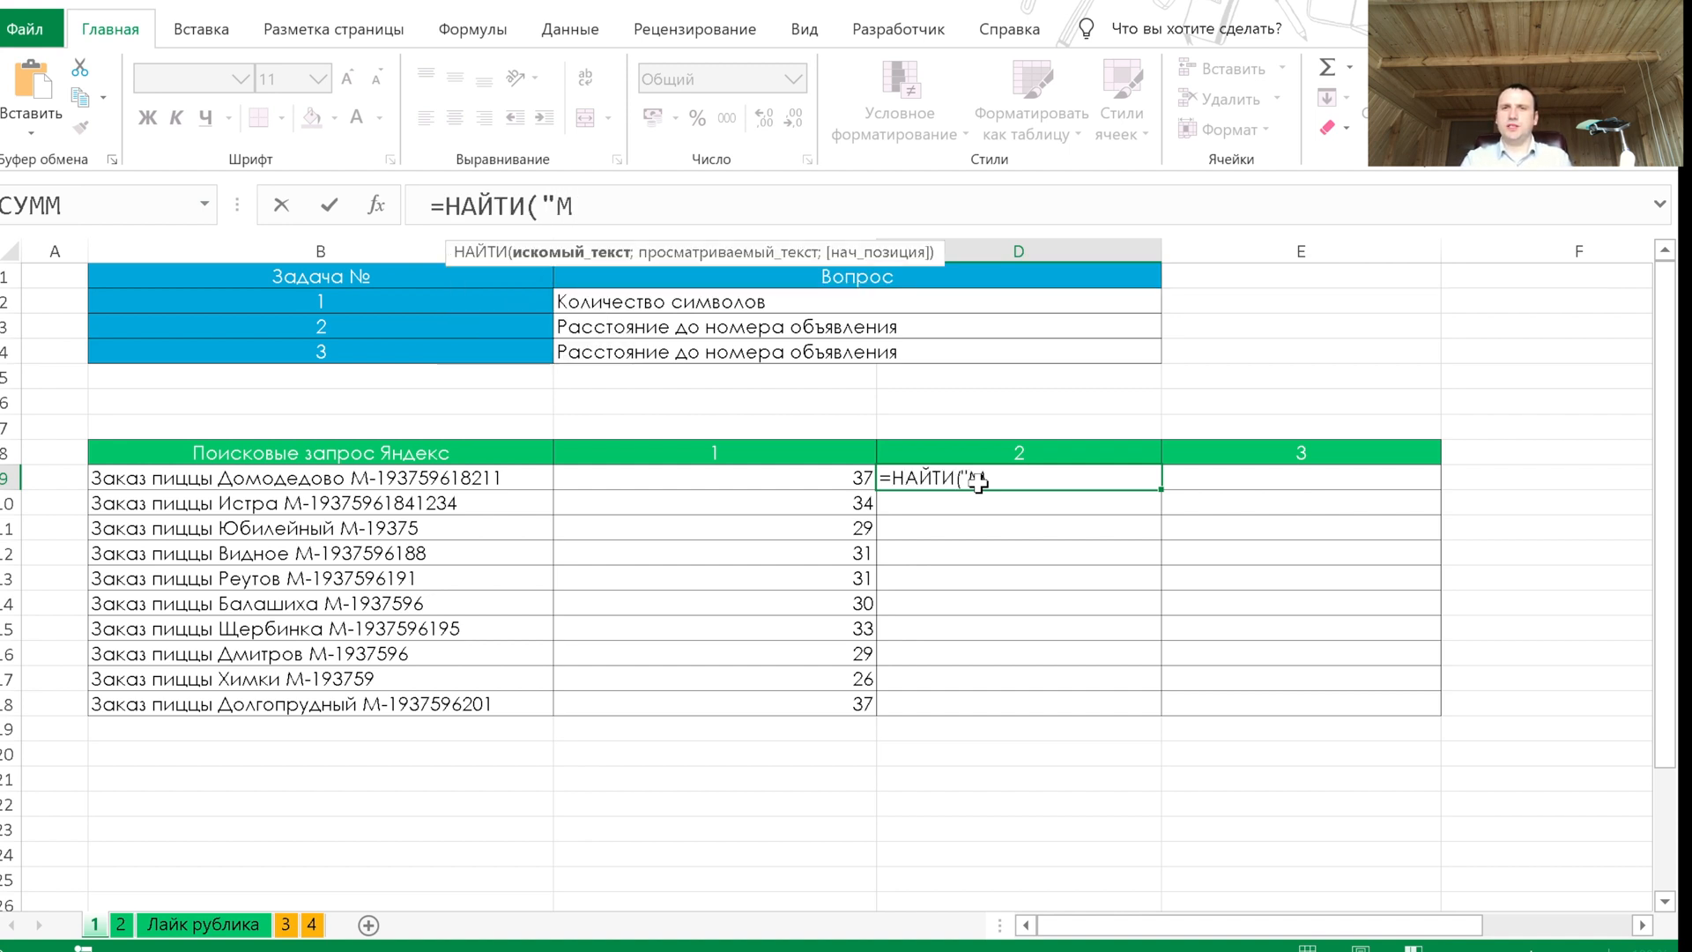
{"action": "type", "text": "\";"}
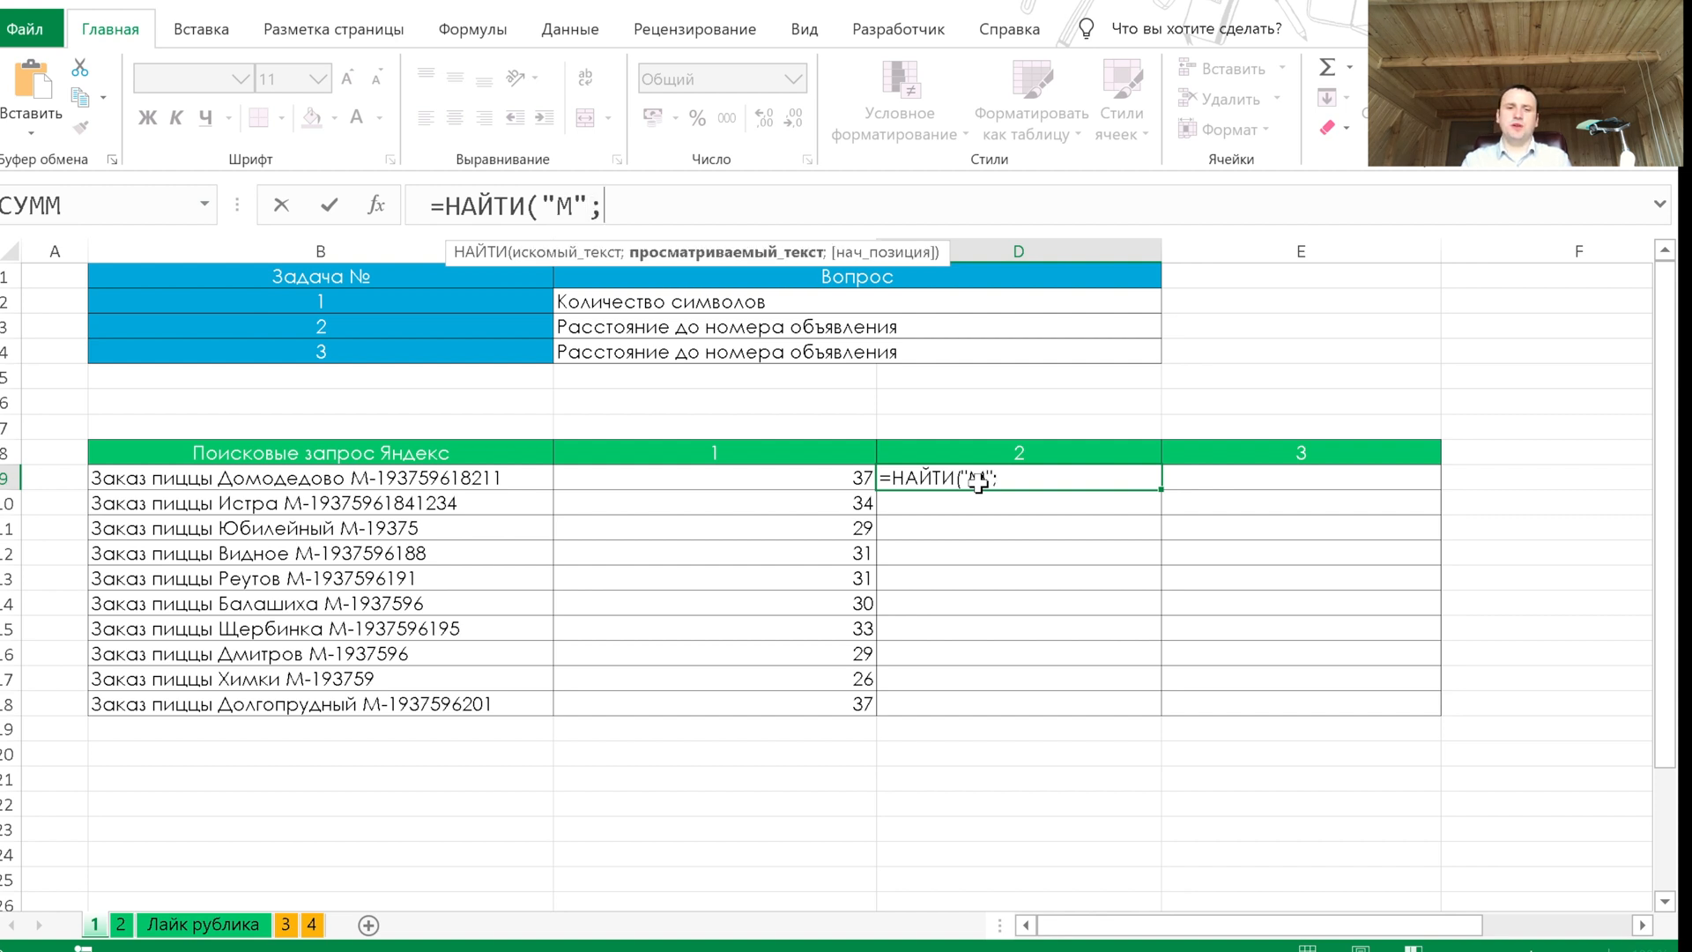
{"action": "key", "text": "Left"}
{"action": "key", "text": "Left"}
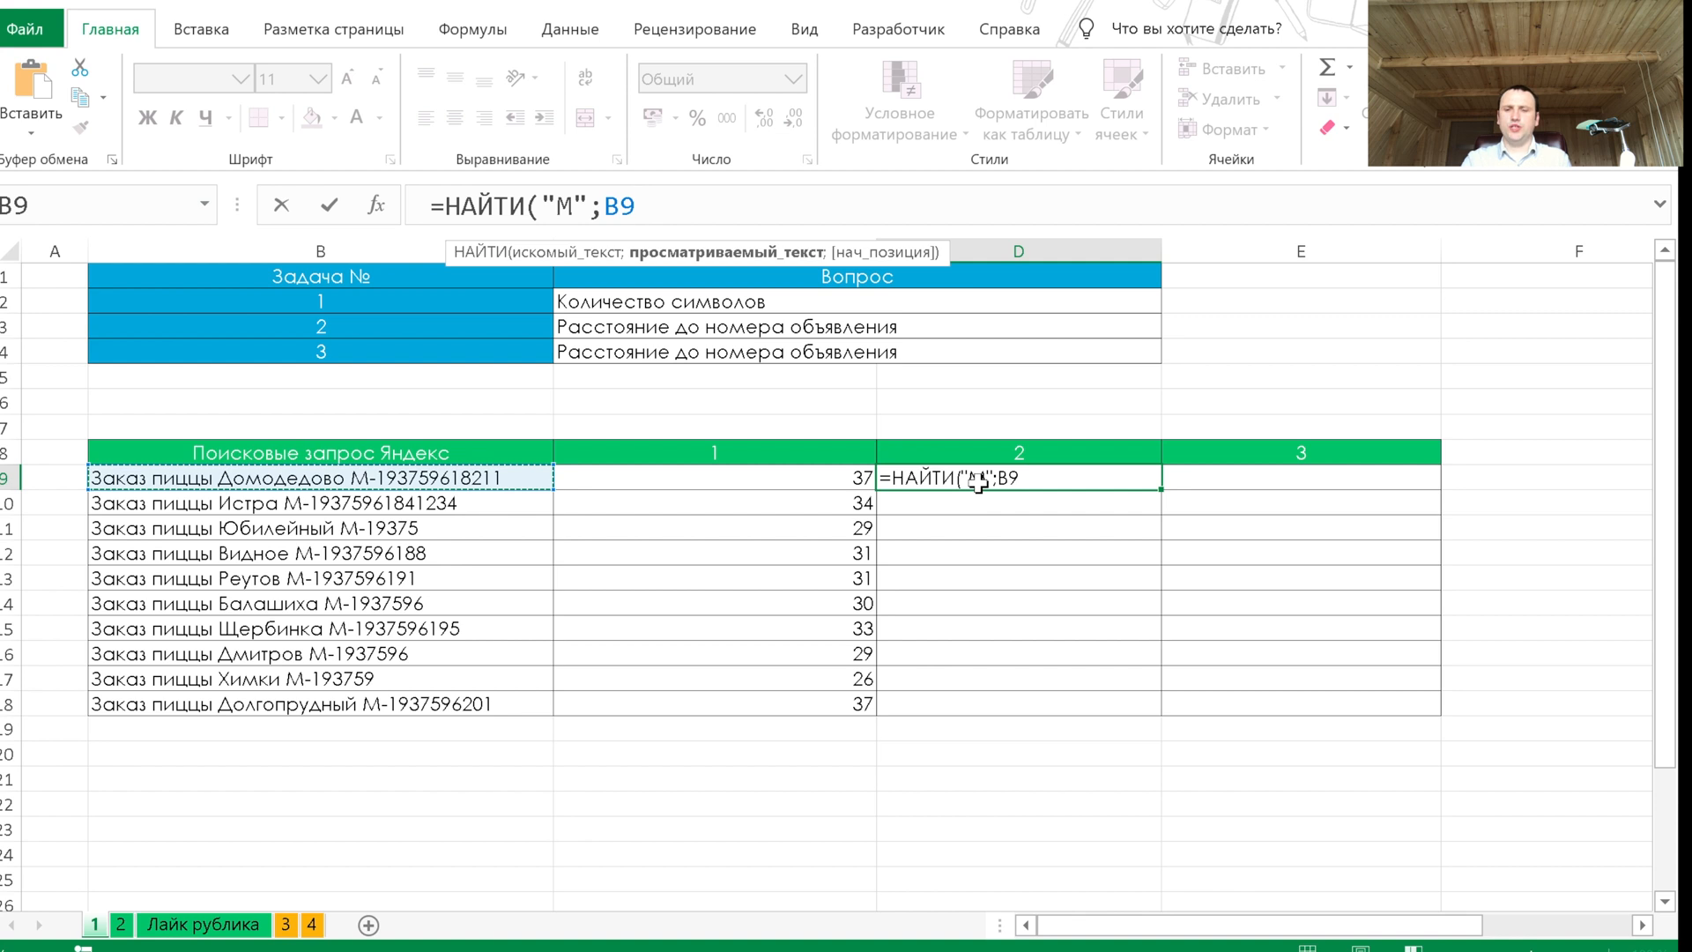
{"action": "type", "text": ")"}
{"action": "key", "text": "ctrl+Return"}
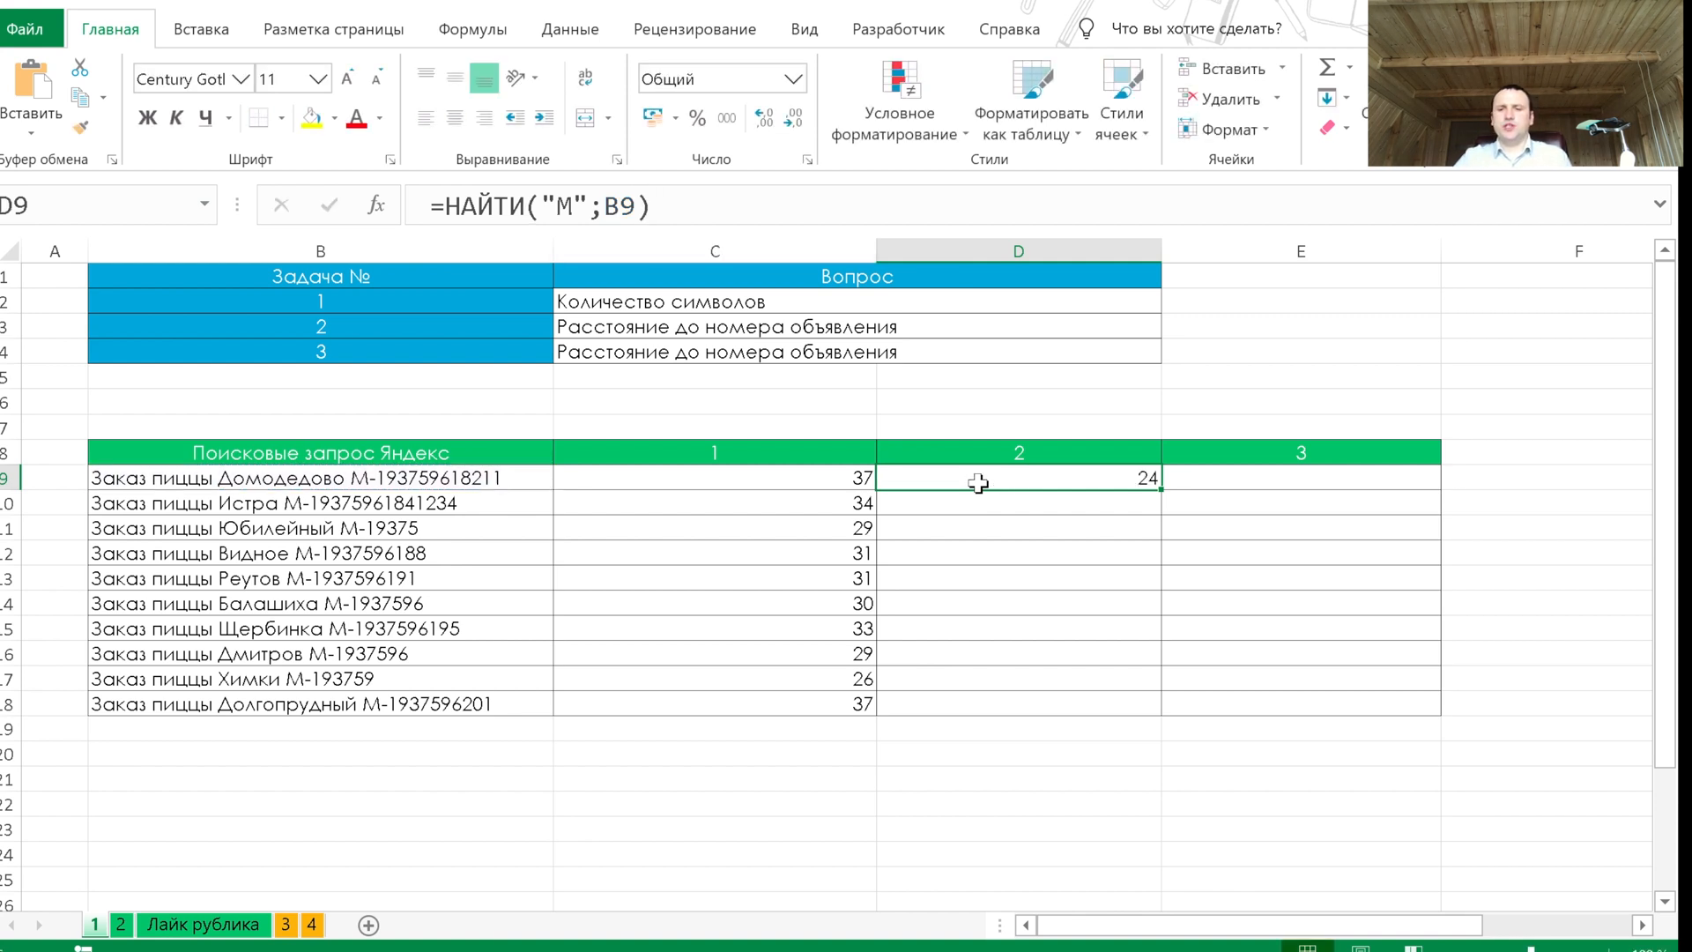
{"action": "left_click_drag", "start_coordinate": [1160, 489], "coordinate": [1161, 705]}
{"action": "left_click", "coordinate": [1102, 705]}
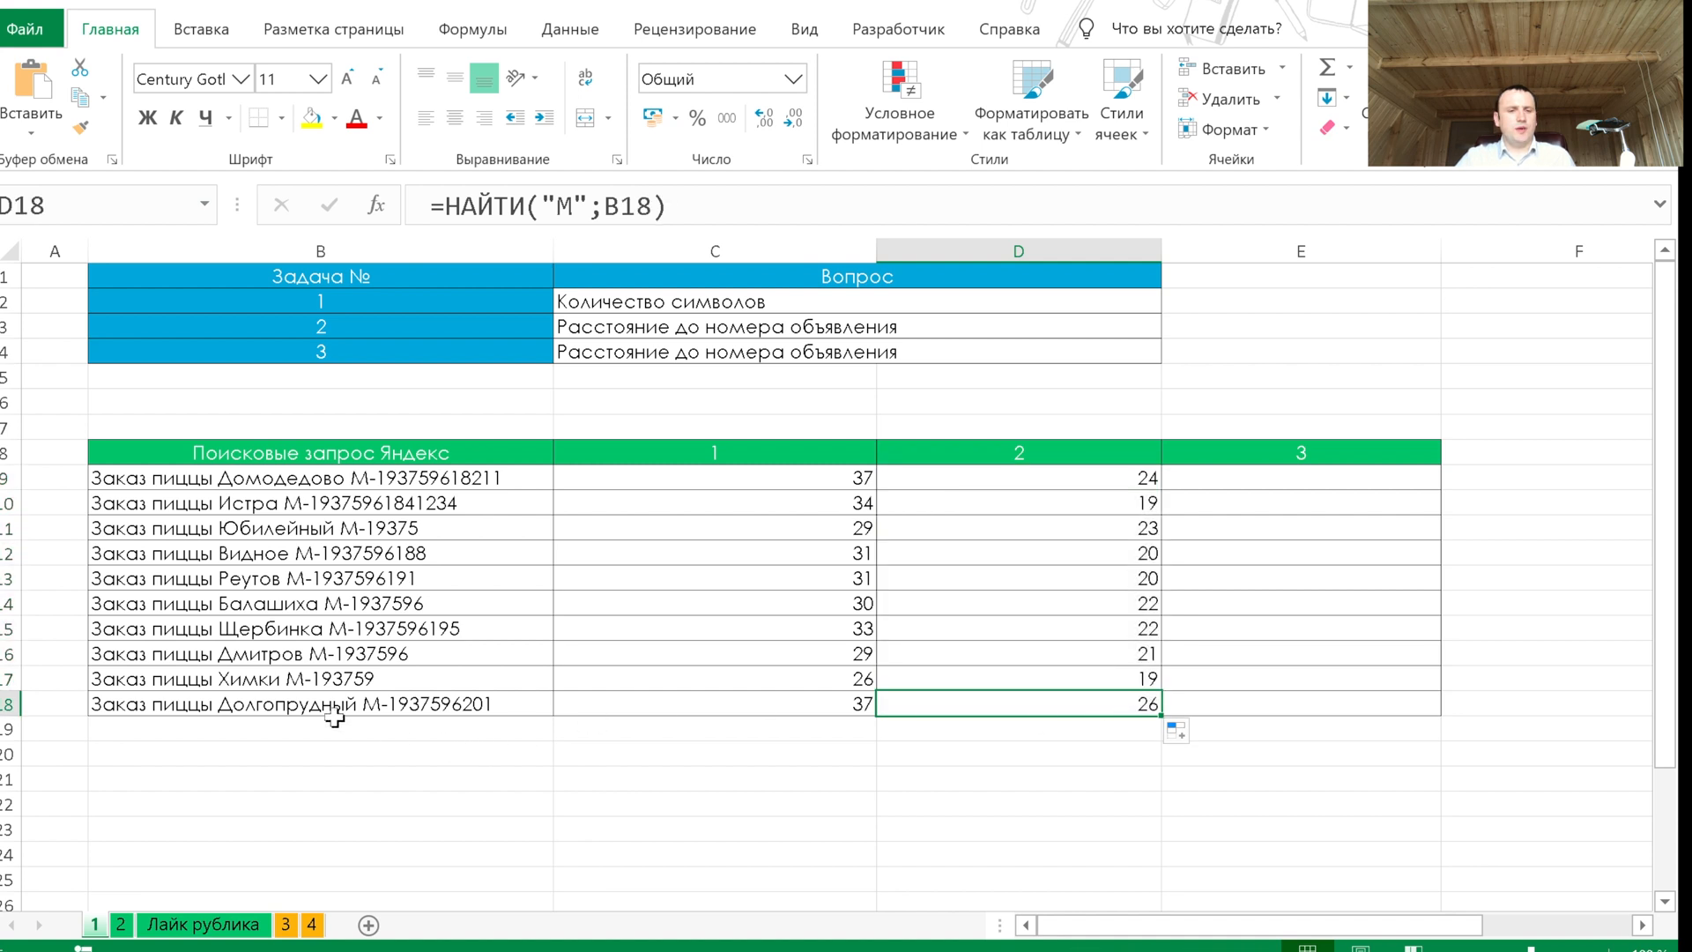
Replace Долгопрудный with м.Динамо in the query in B18, and check the formula in D18
{"action": "left_click", "coordinate": [233, 705]}
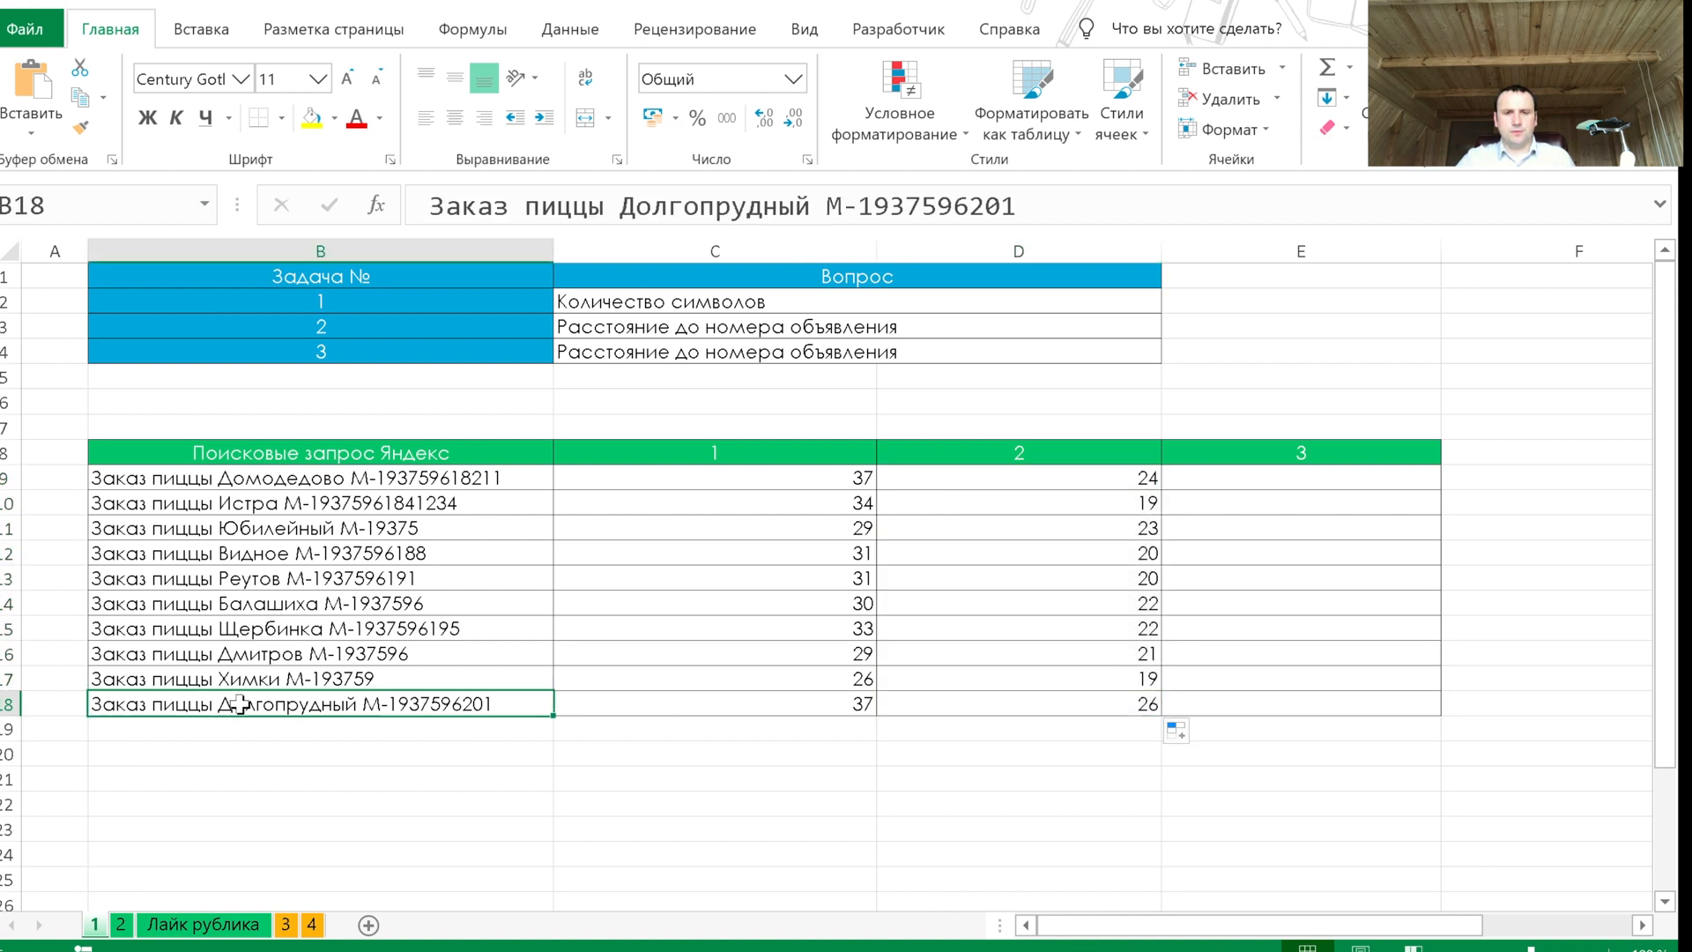
{"action": "double_click", "coordinate": [667, 201]}
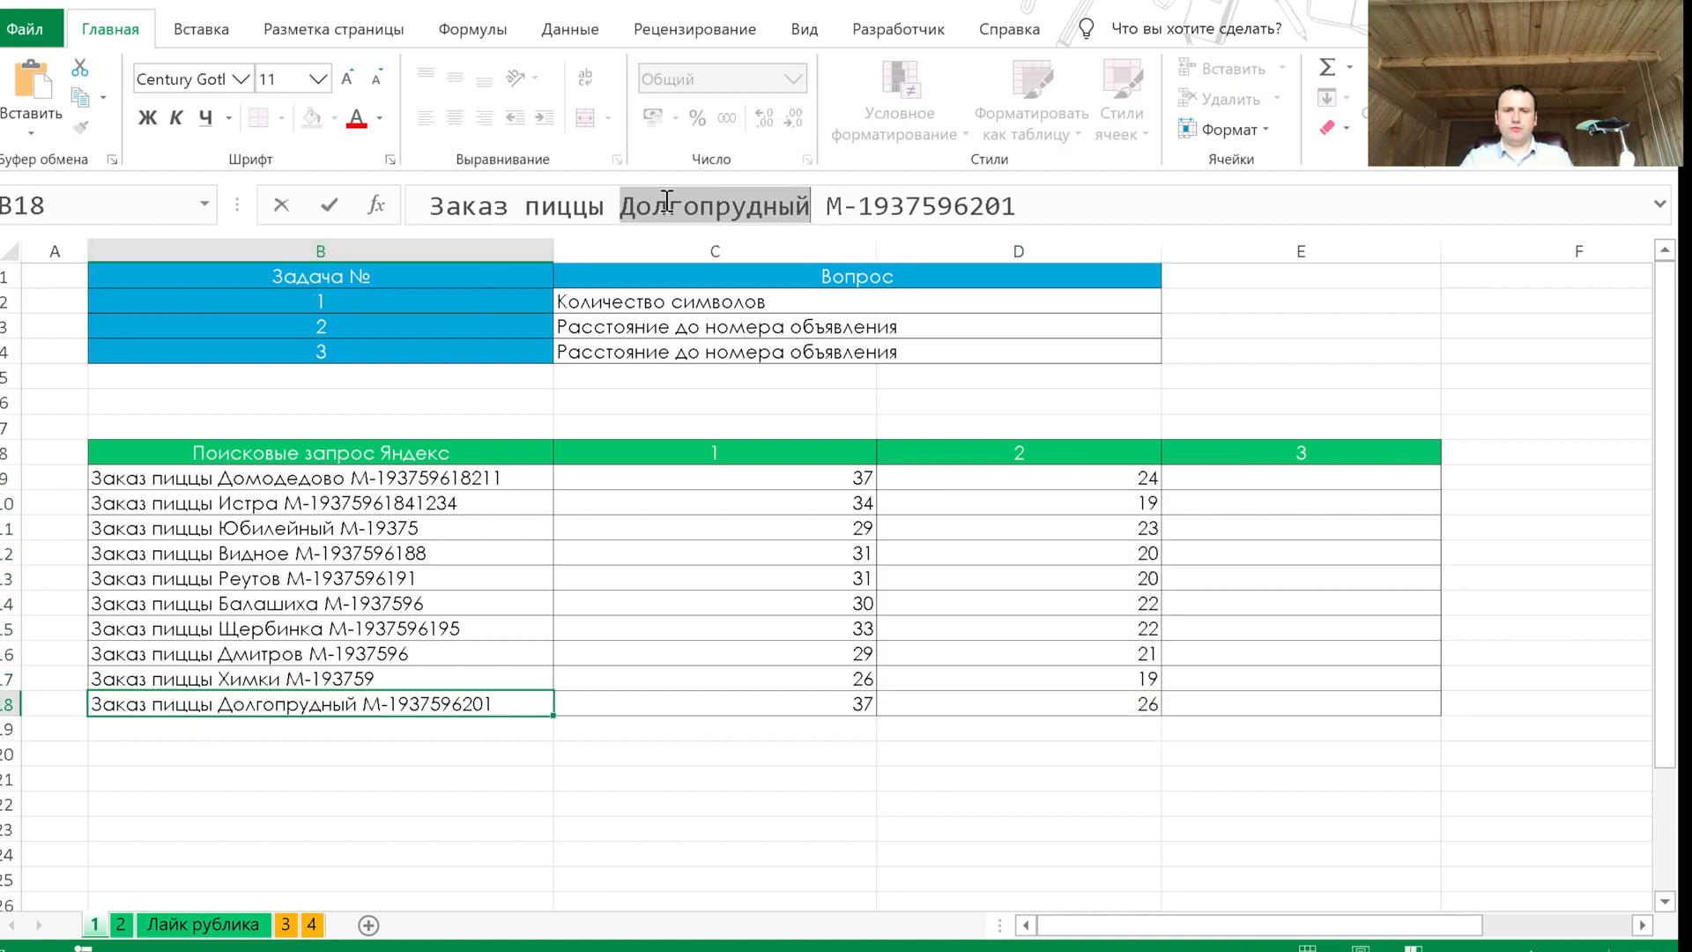
{"action": "type", "text": "м."}
{"action": "type", "text": "Динамо"}
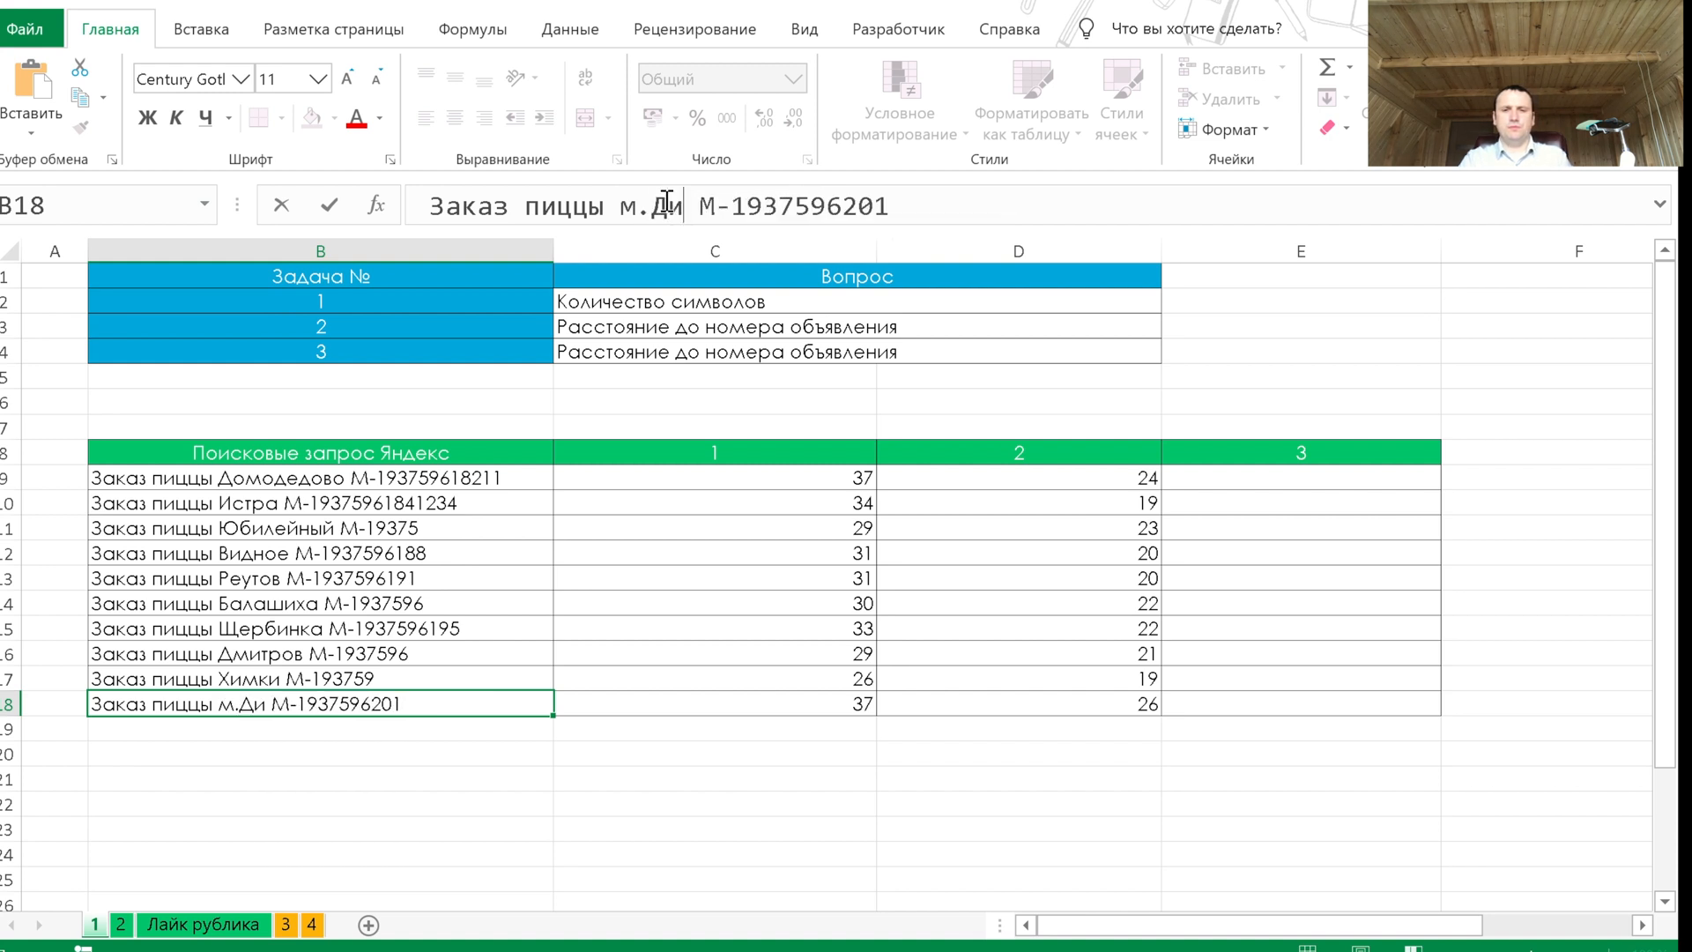
{"action": "key", "text": "Return"}
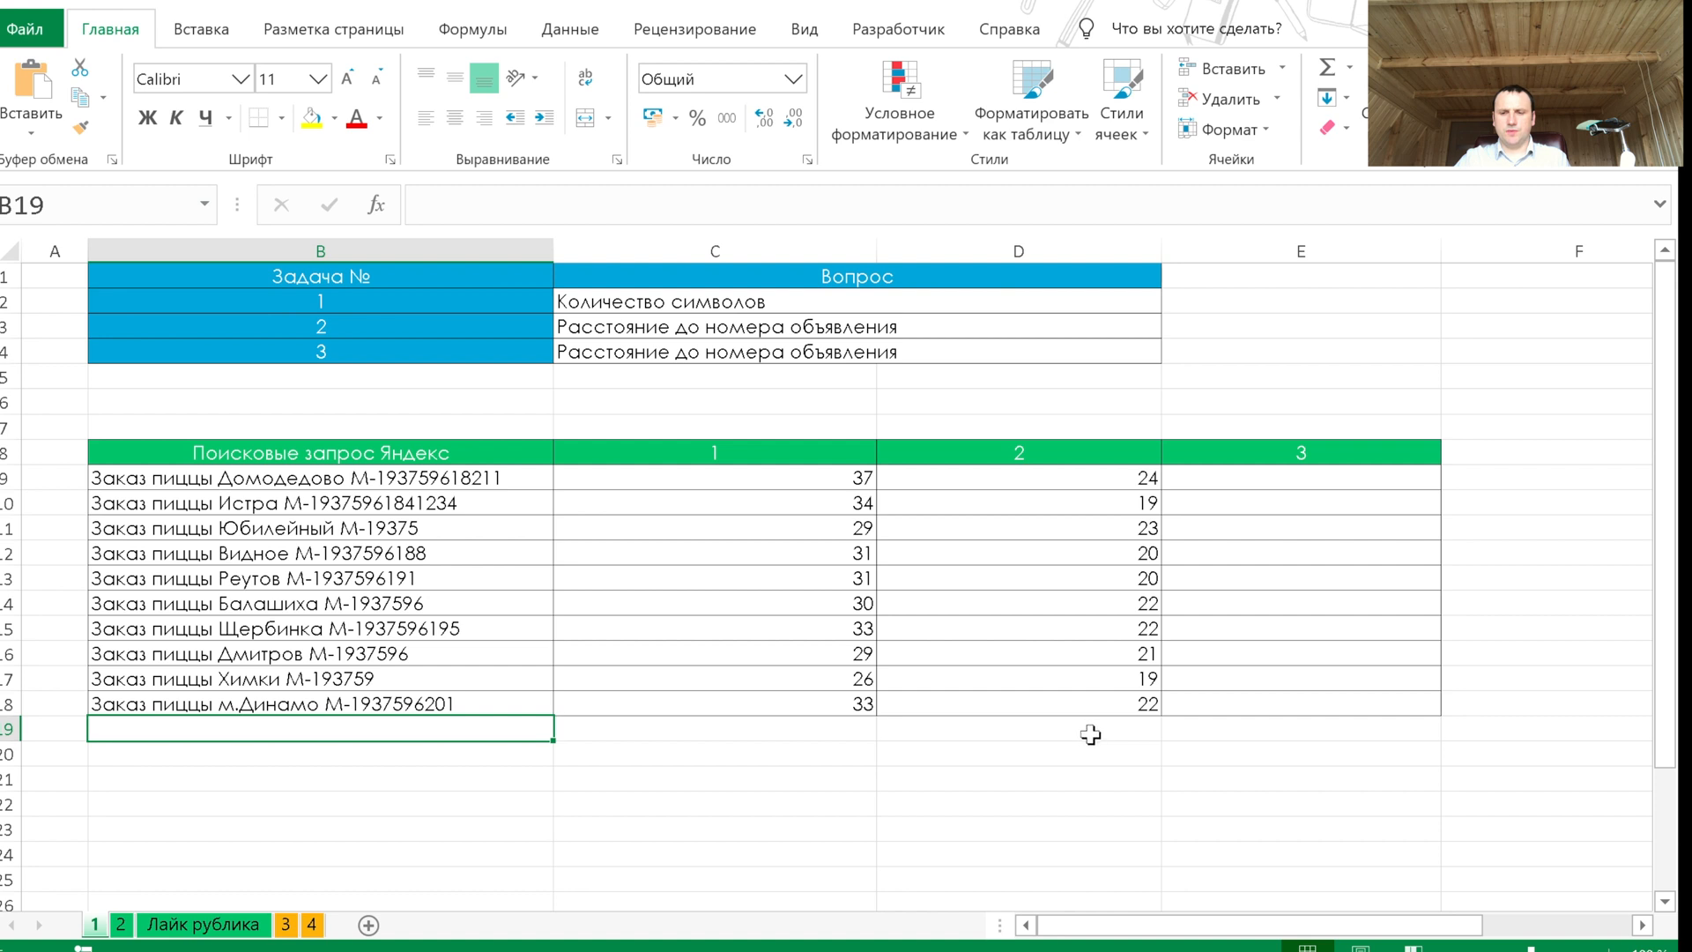
{"action": "left_click", "coordinate": [1088, 703]}
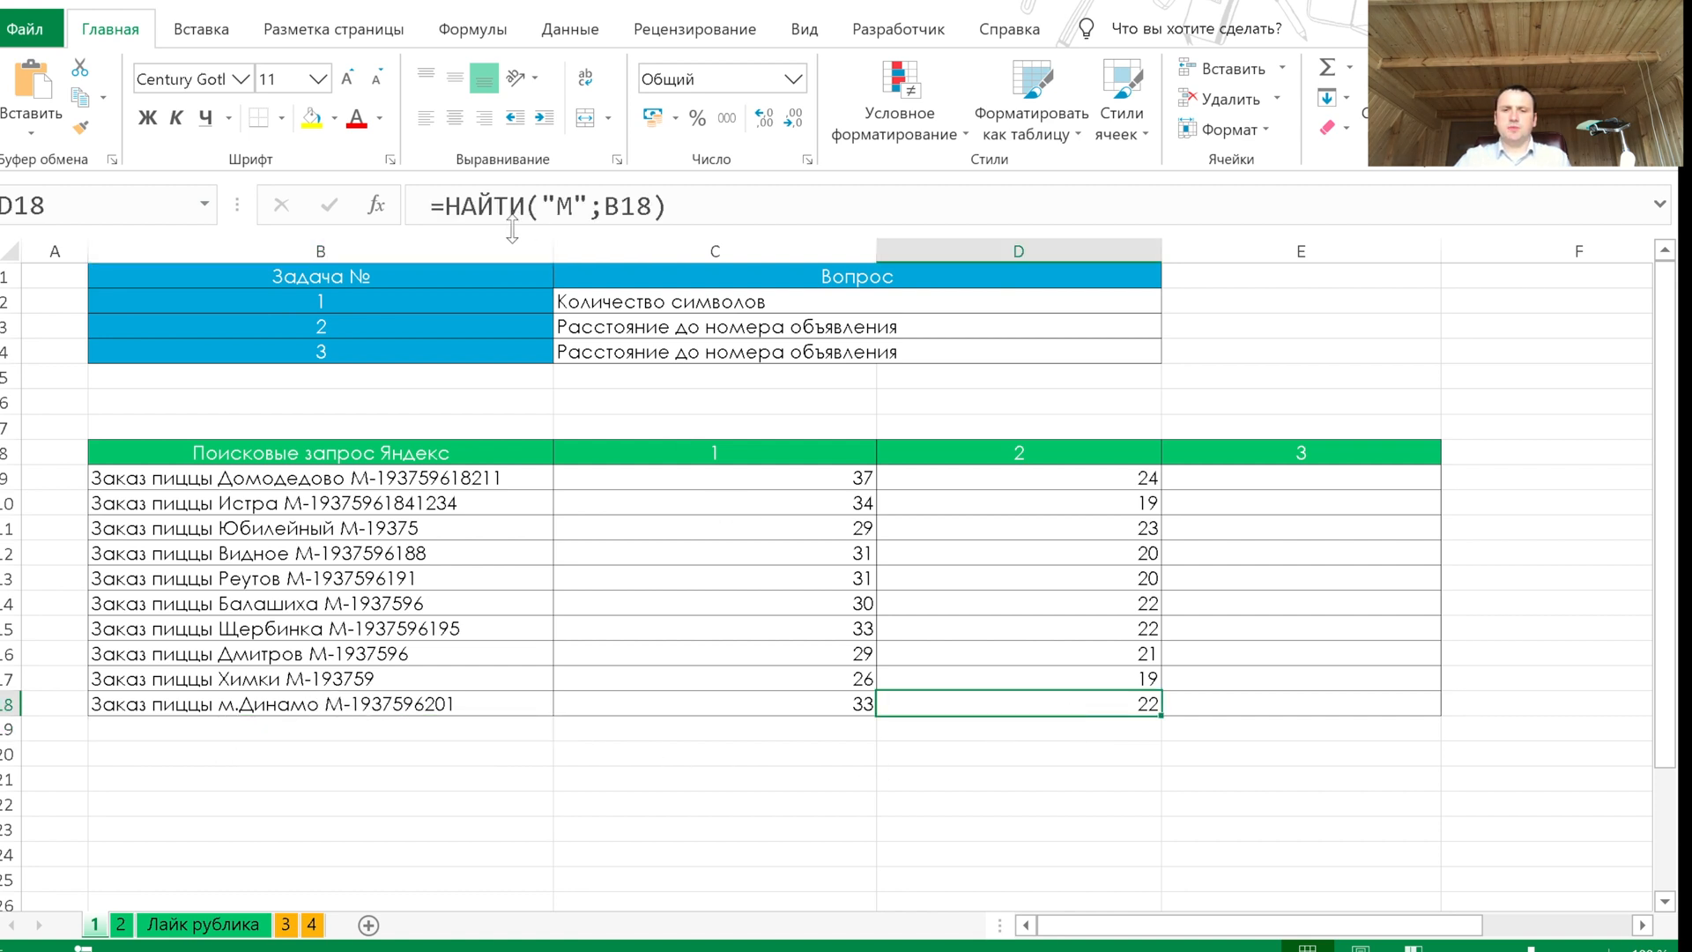
Try the ПОИСК function in place of НАЙТИ in D9 and down to D18, and undo both changes
{"action": "left_click", "coordinate": [1028, 478]}
{"action": "double_click", "coordinate": [478, 207]}
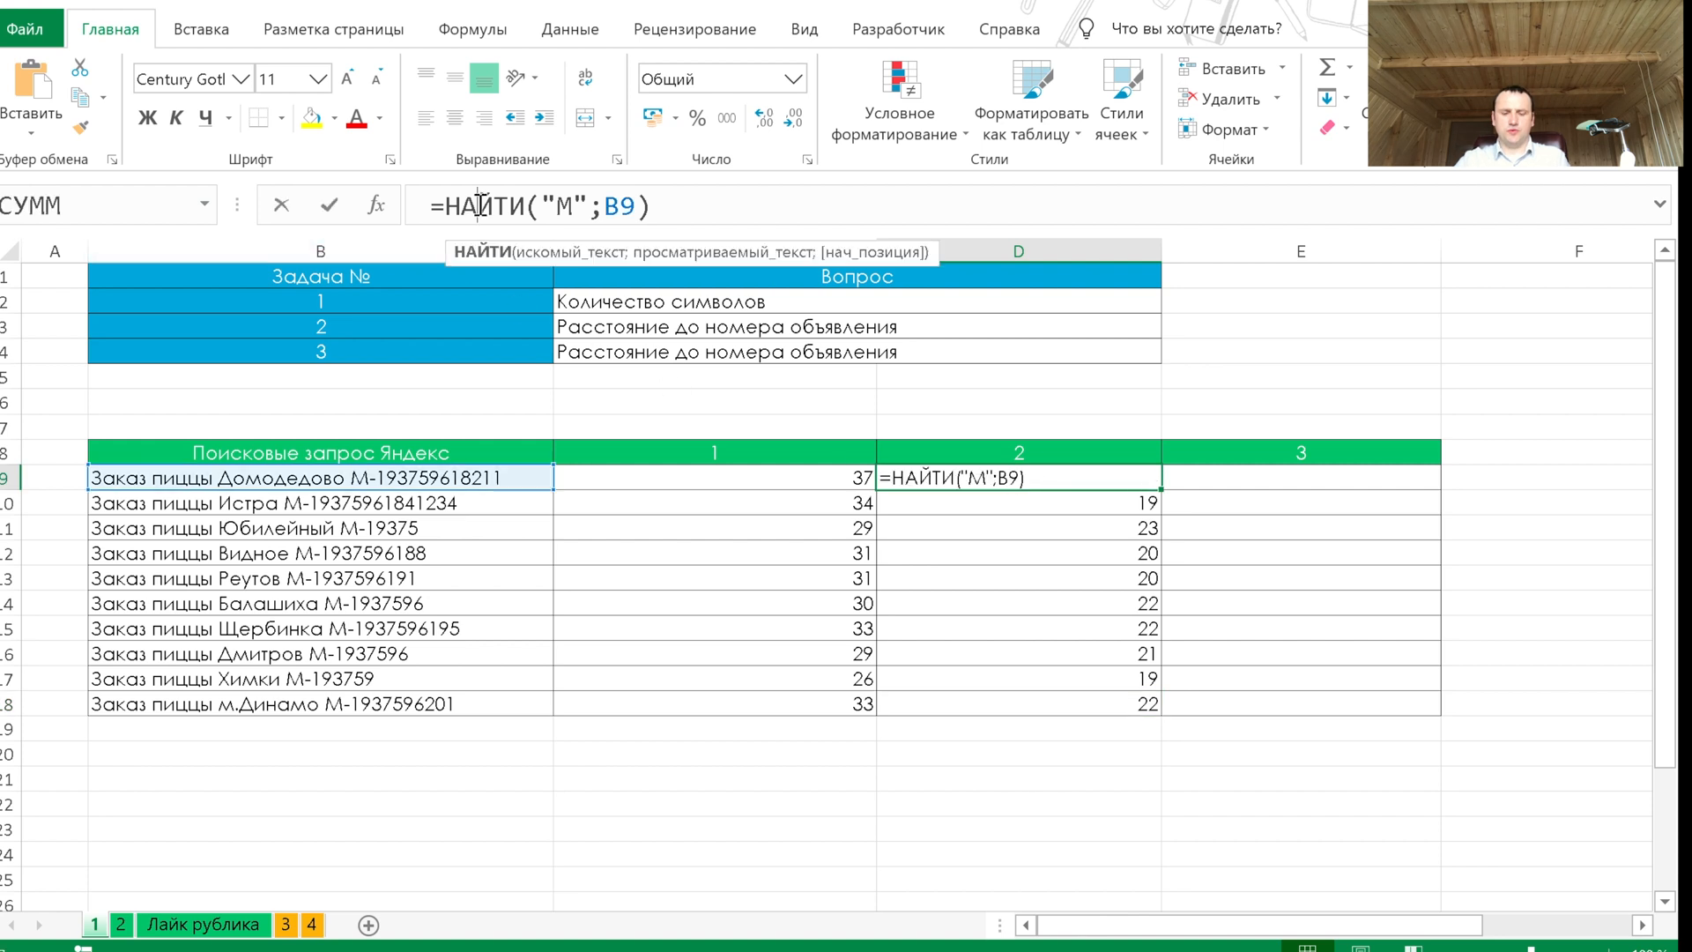
{"action": "type", "text": "Пои"}
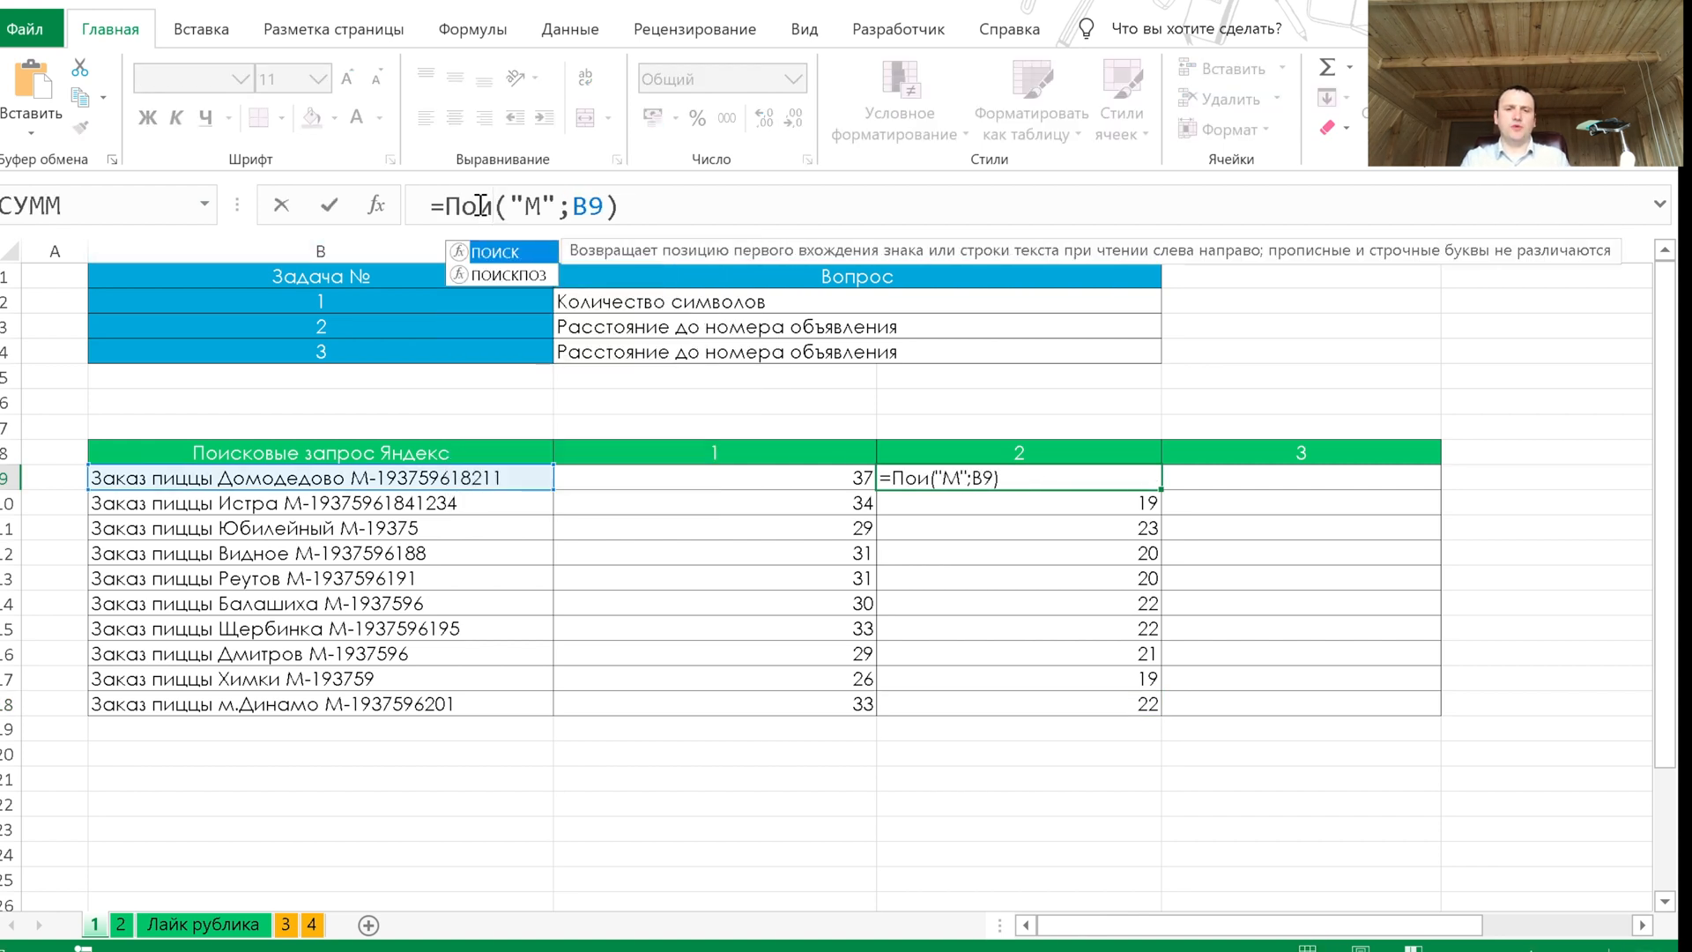
{"action": "key", "text": "Tab"}
{"action": "key", "text": "Return"}
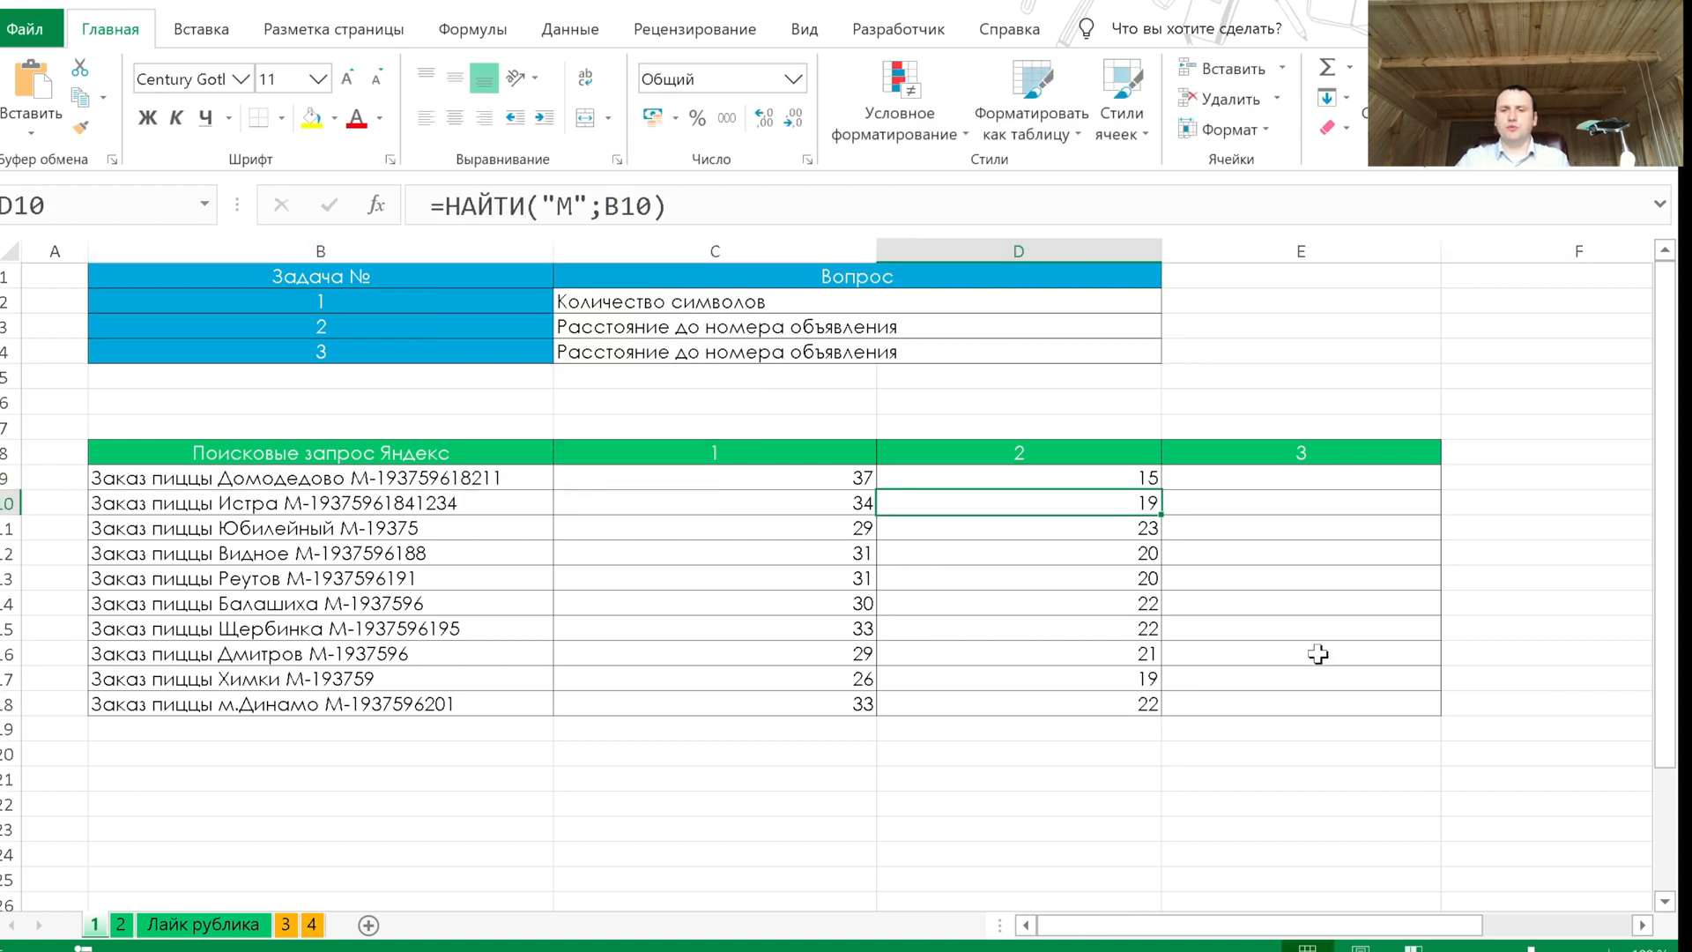
{"action": "left_click", "coordinate": [1136, 477]}
{"action": "left_click_drag", "start_coordinate": [1160, 489], "coordinate": [1120, 718]}
{"action": "left_click", "coordinate": [1116, 711]}
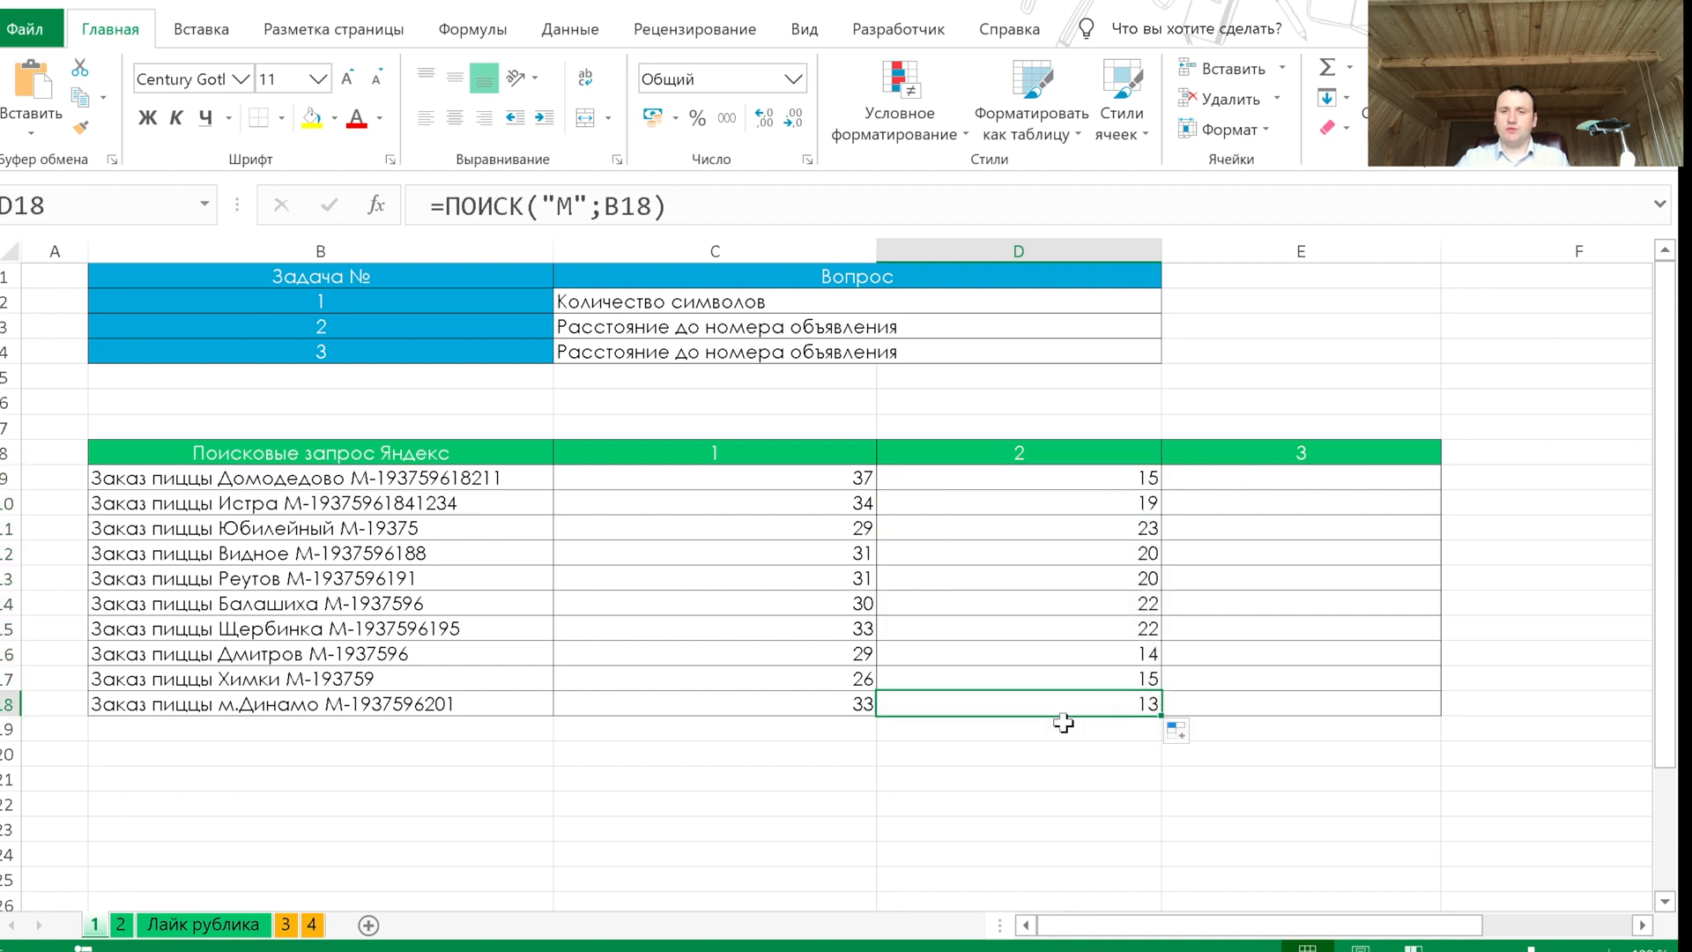
{"action": "key", "text": "ctrl+z"}
{"action": "key", "text": "ctrl+z"}
Enter =ПОИСК(" М-*";B9) in E9, with a space before the М in the search text
{"action": "left_click", "coordinate": [1241, 479]}
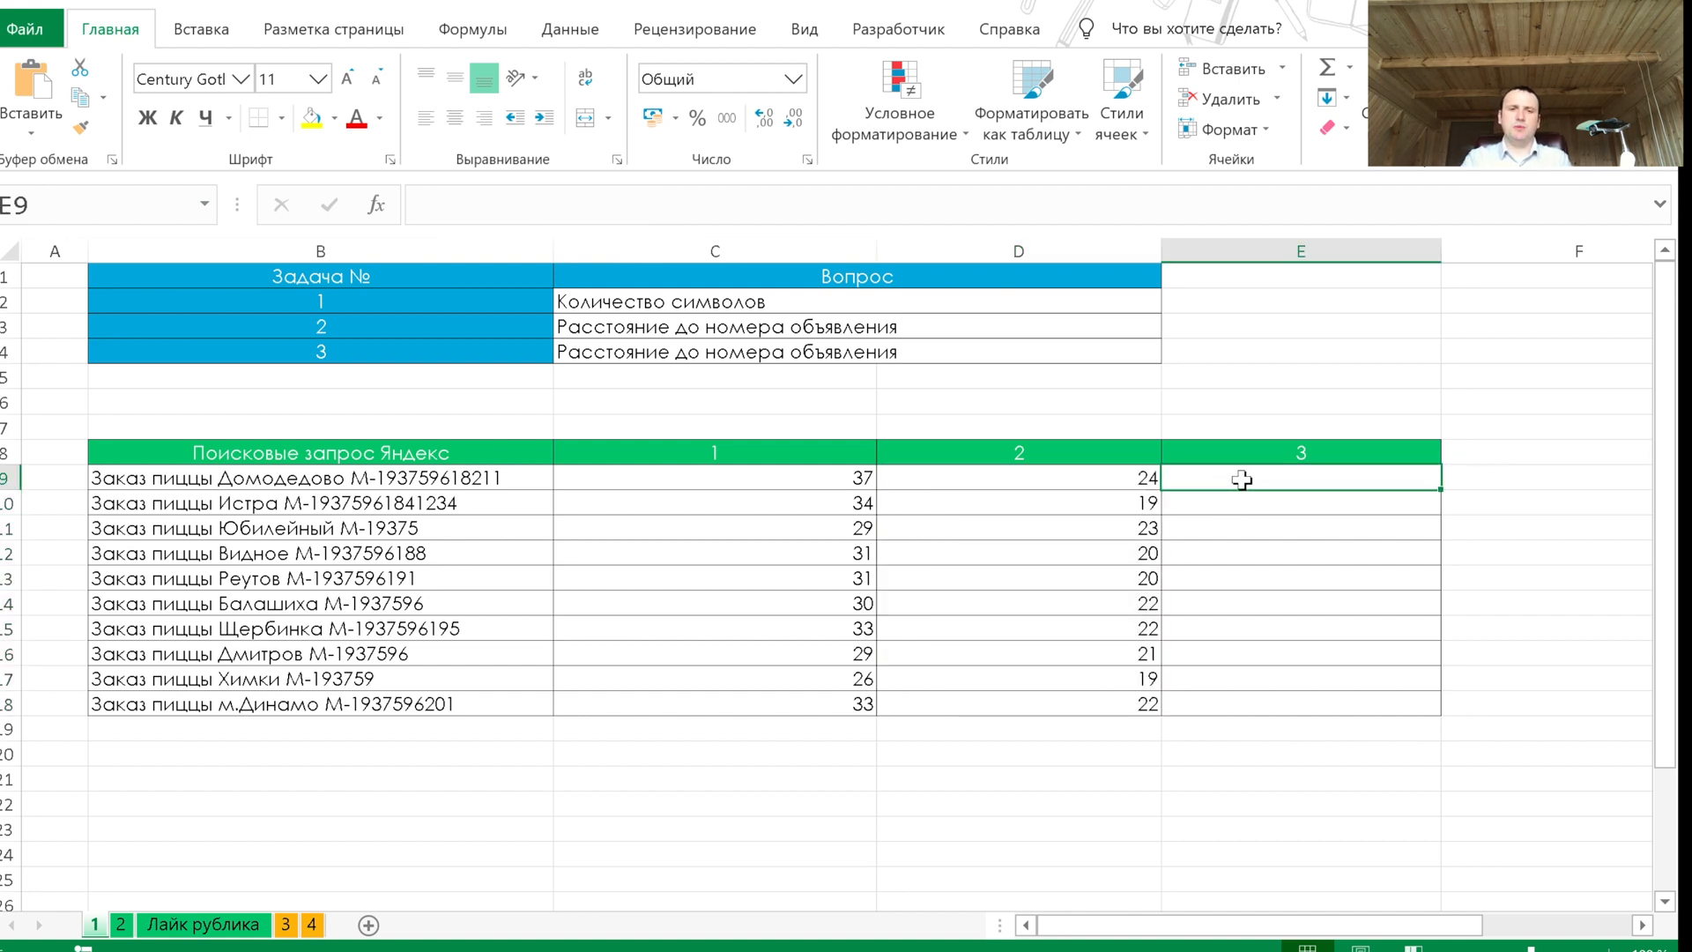
{"action": "type", "text": "=пои"}
{"action": "key", "text": "Tab"}
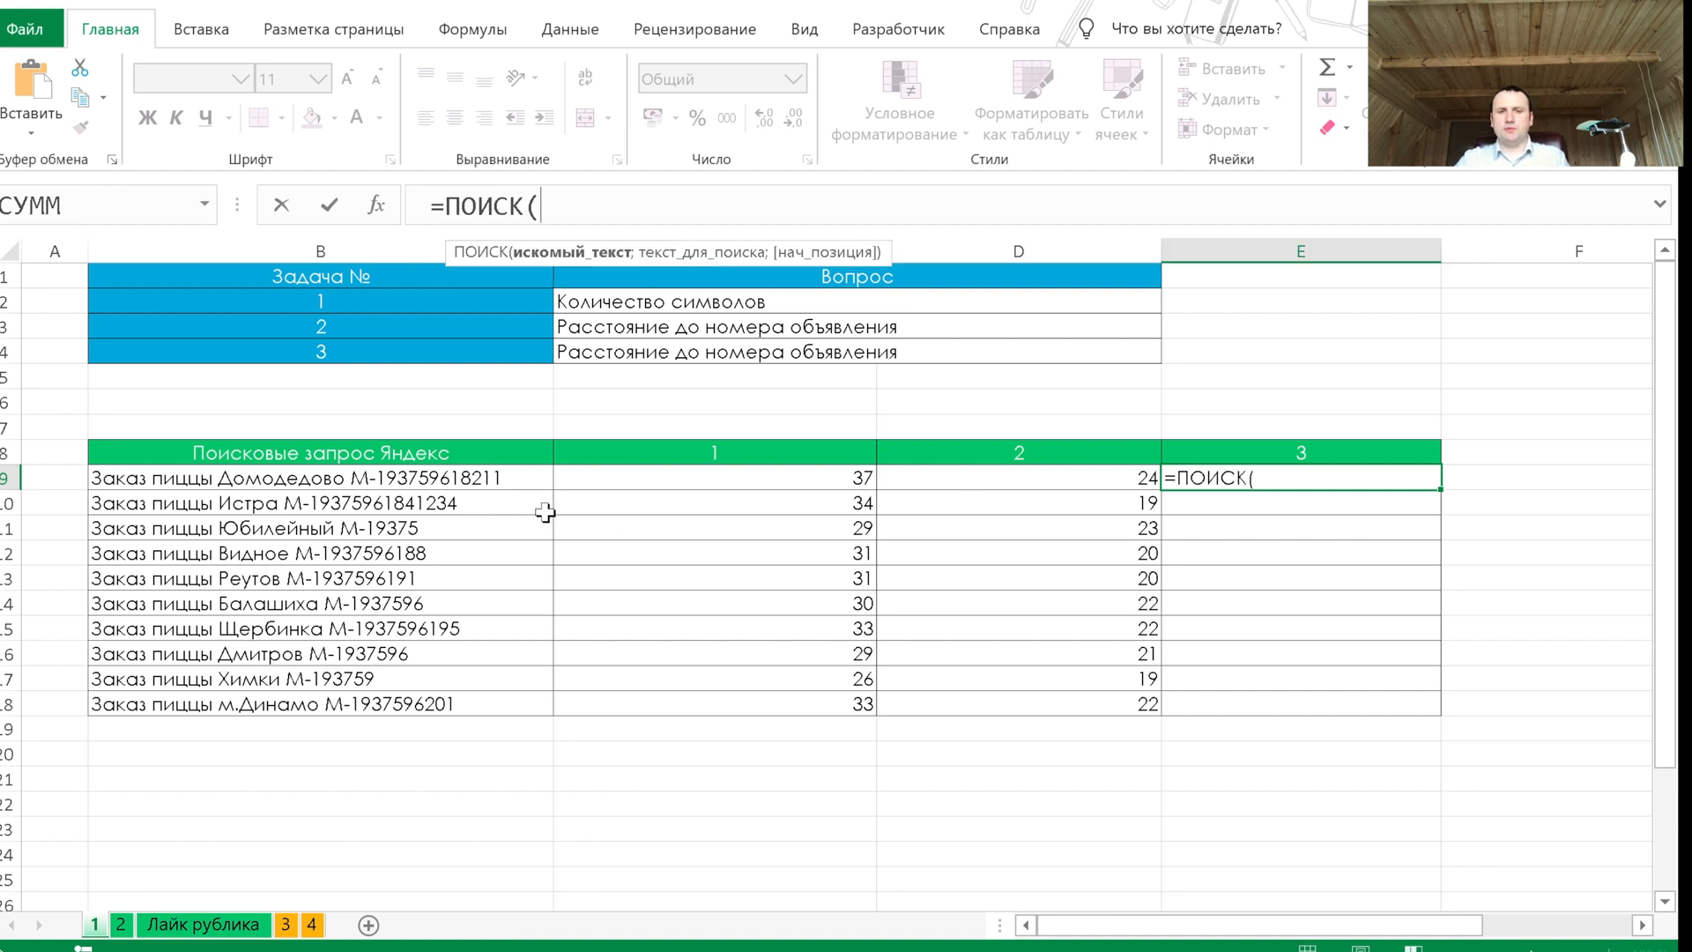
{"action": "type", "text": "\" "}
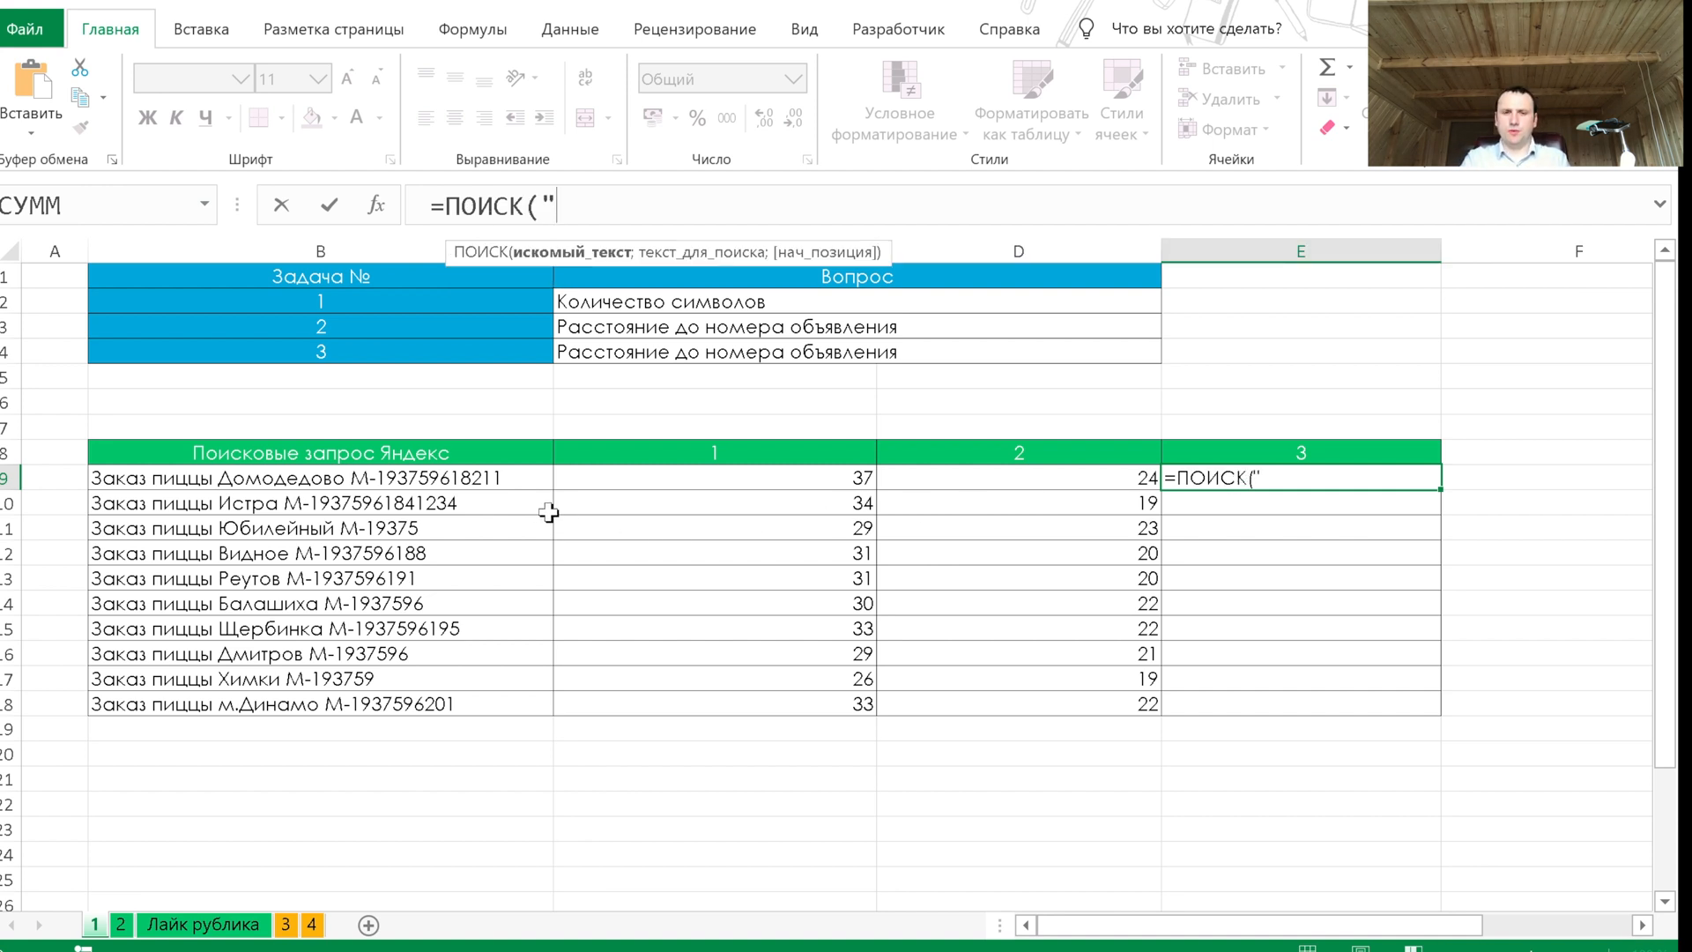
{"action": "type", "text": "М-*"}
{"action": "key", "text": "Left"}
{"action": "key", "text": "Left"}
{"action": "key", "text": "Left"}
{"action": "type", "text": "M-*"}
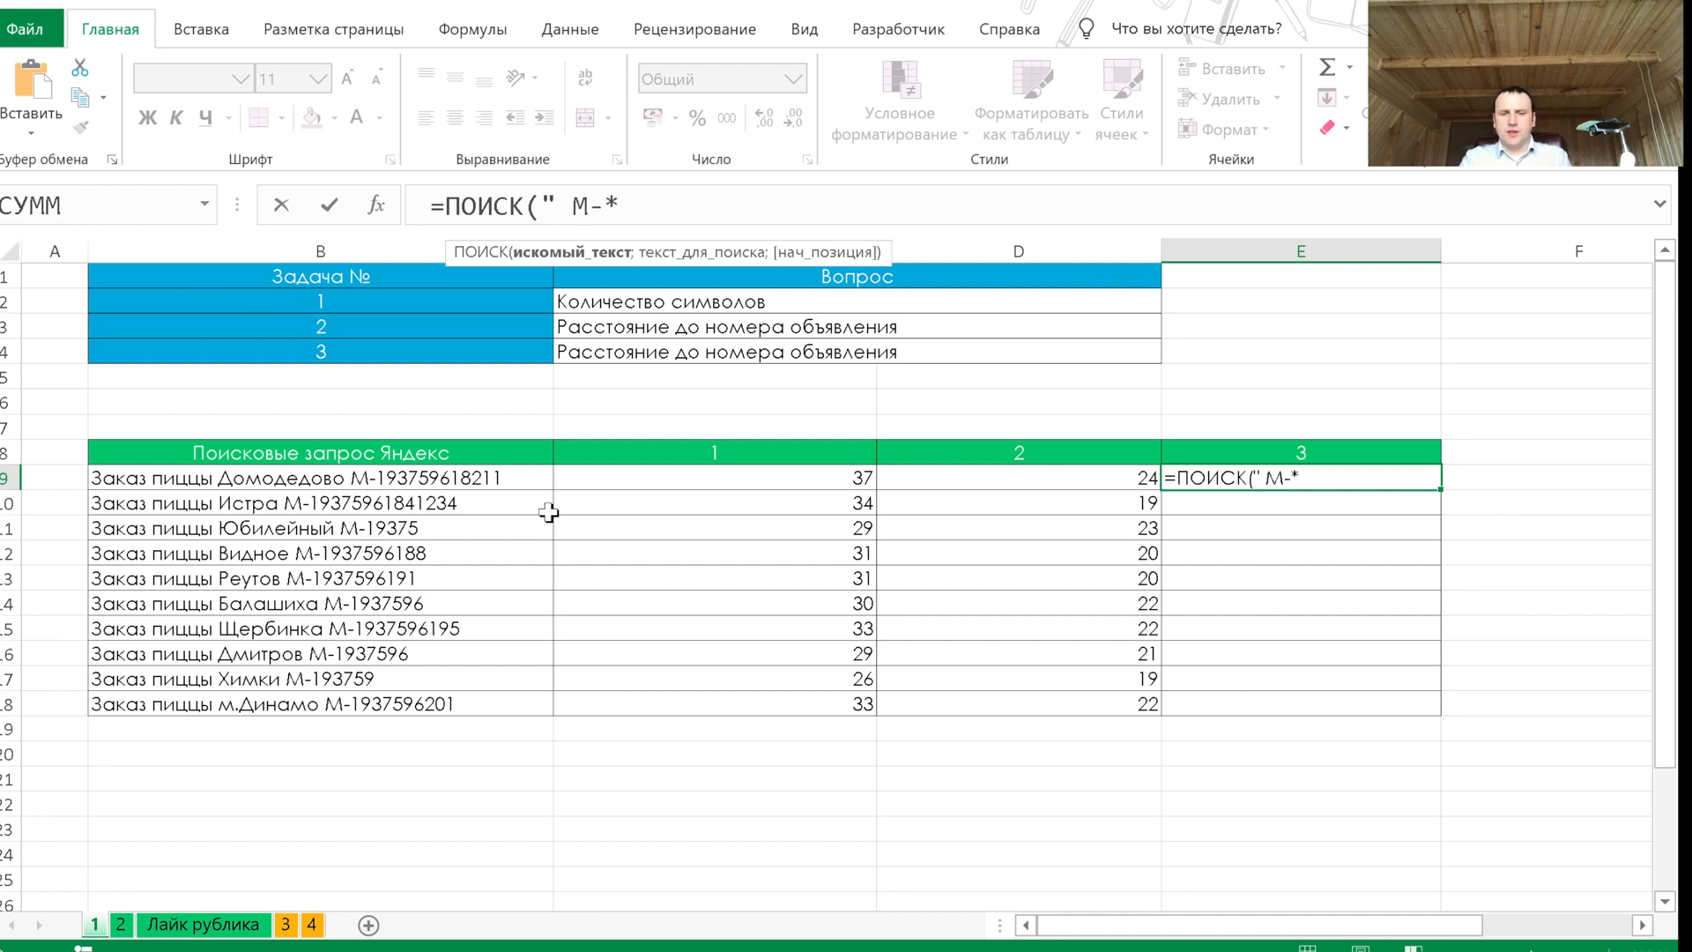
{"action": "type", "text": "\";"}
{"action": "key", "text": "Left"}
{"action": "key", "text": "Left"}
{"action": "key", "text": "Left"}
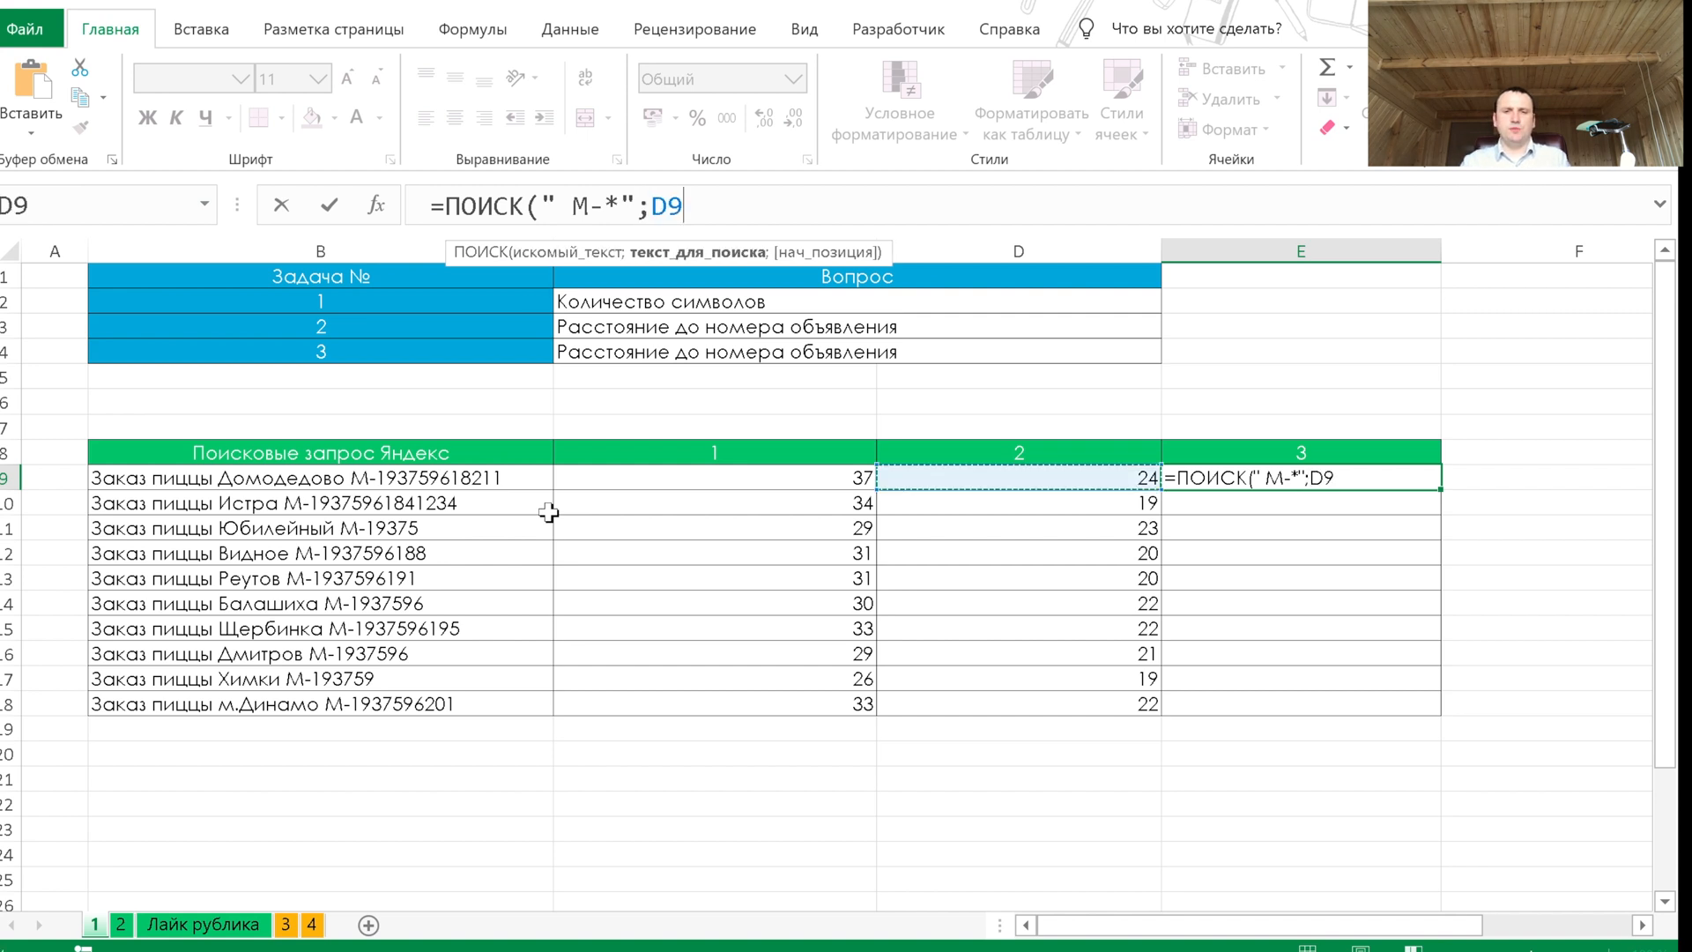
{"action": "type", "text": ")"}
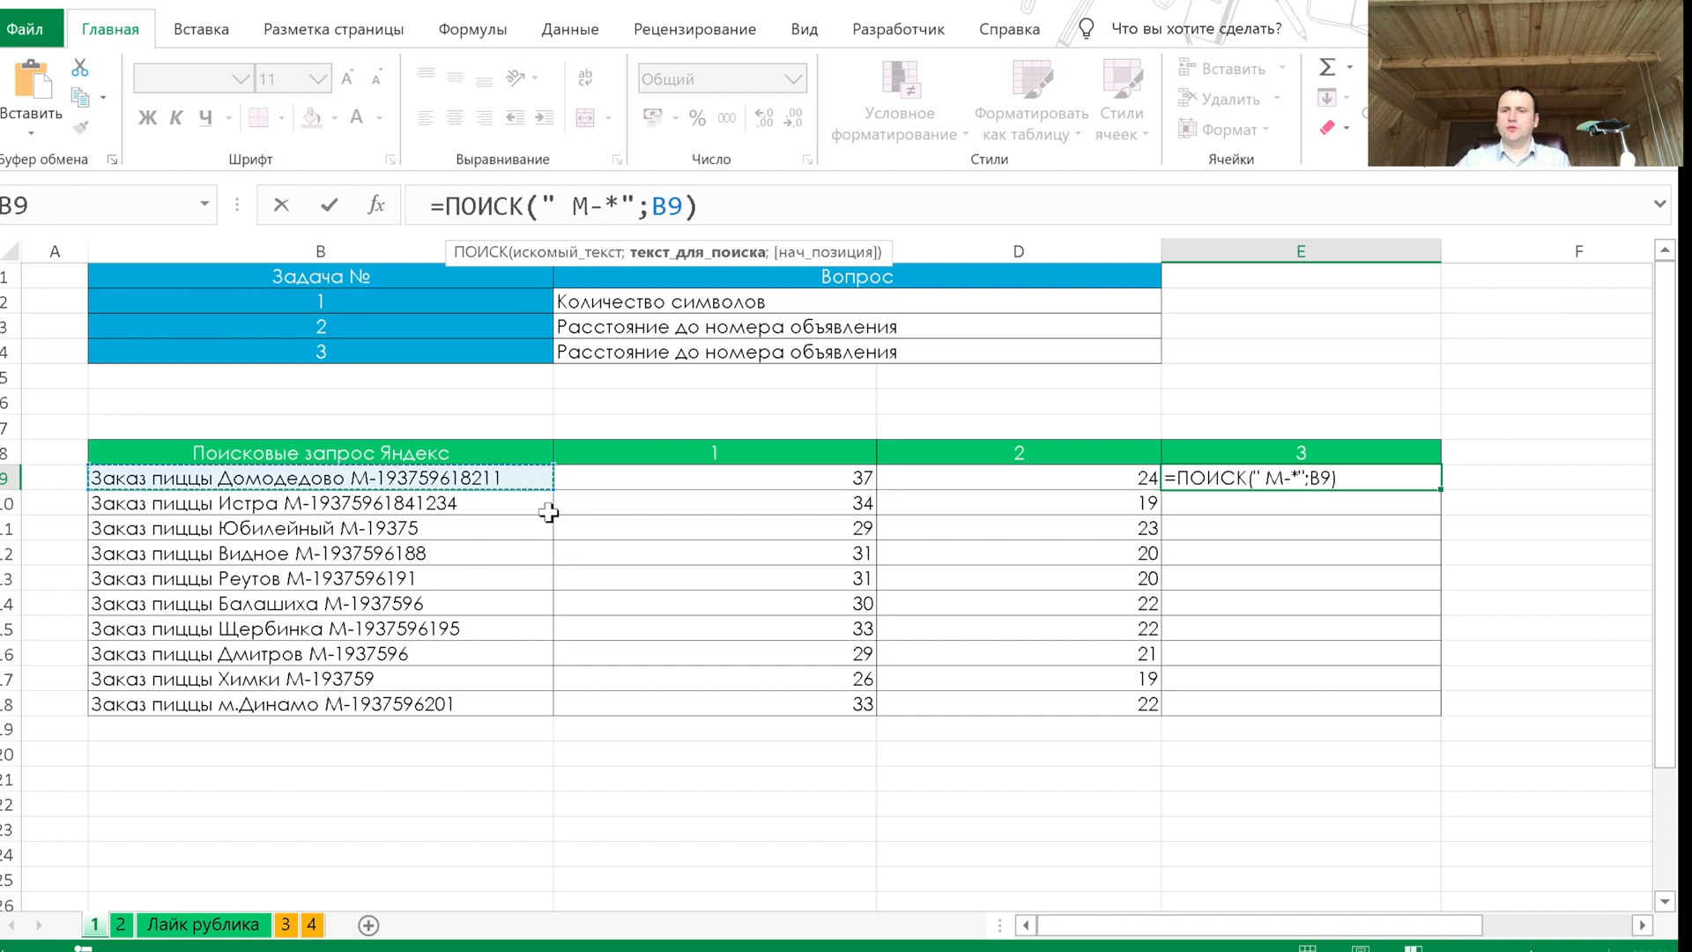
{"action": "key", "text": "Return"}
Fill the ПОИСК formula from E9 down to E18
{"action": "left_click", "coordinate": [1426, 477]}
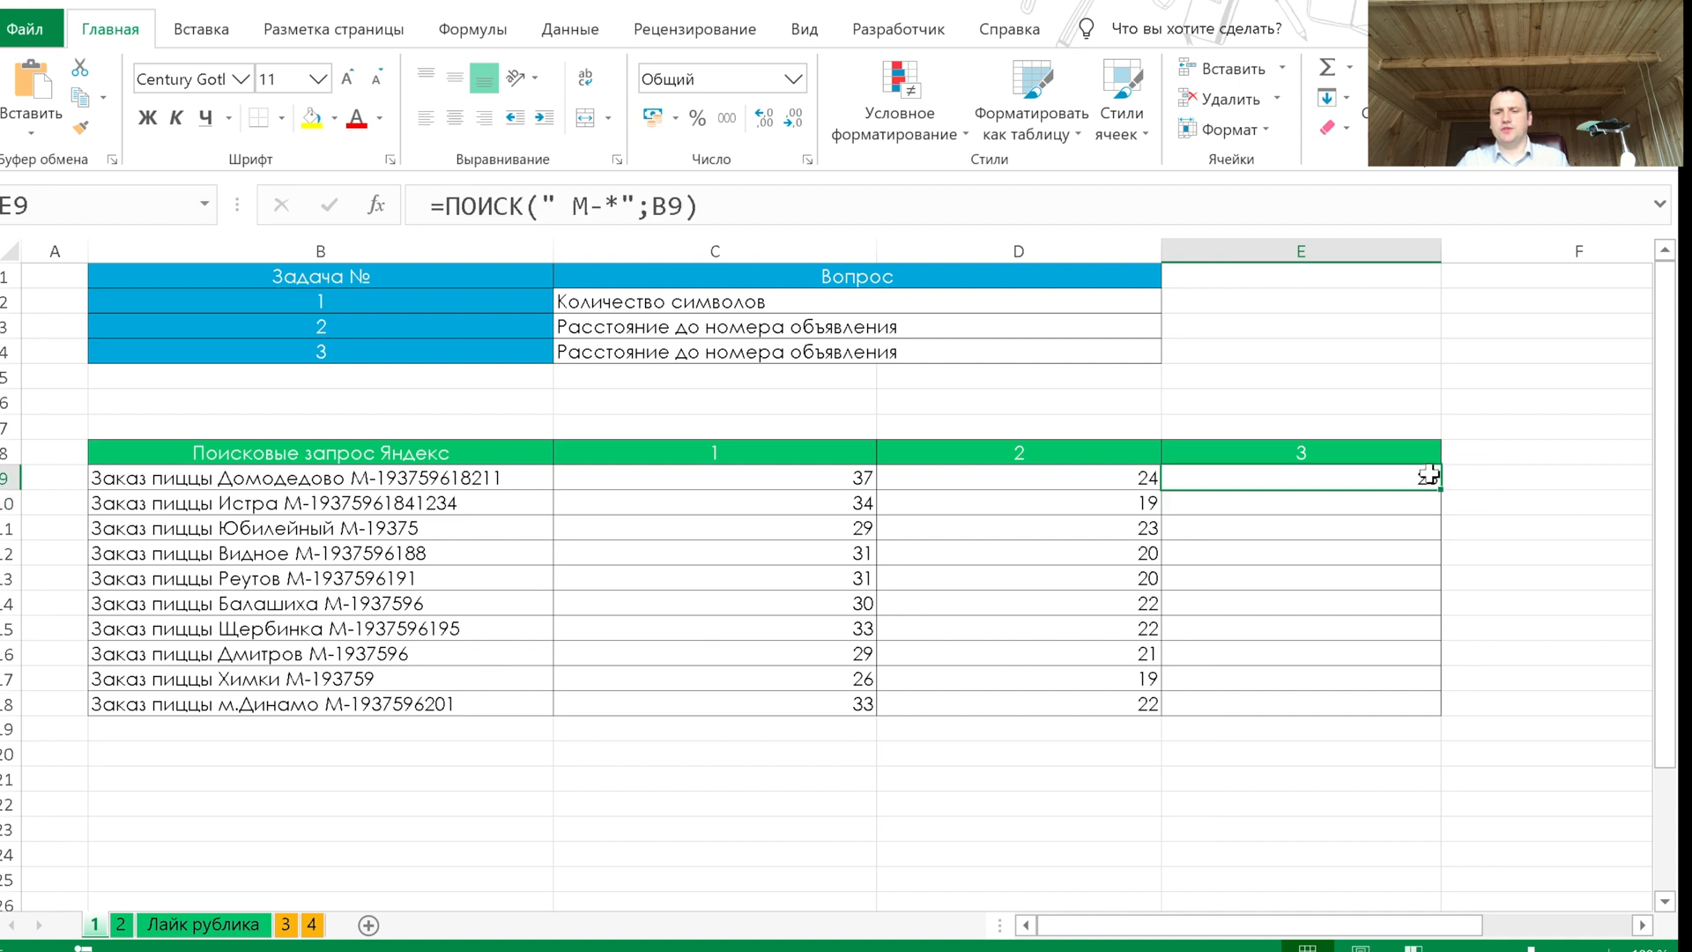
{"action": "left_click_drag", "start_coordinate": [1440, 486], "coordinate": [1432, 722]}
{"action": "left_click", "coordinate": [1322, 705]}
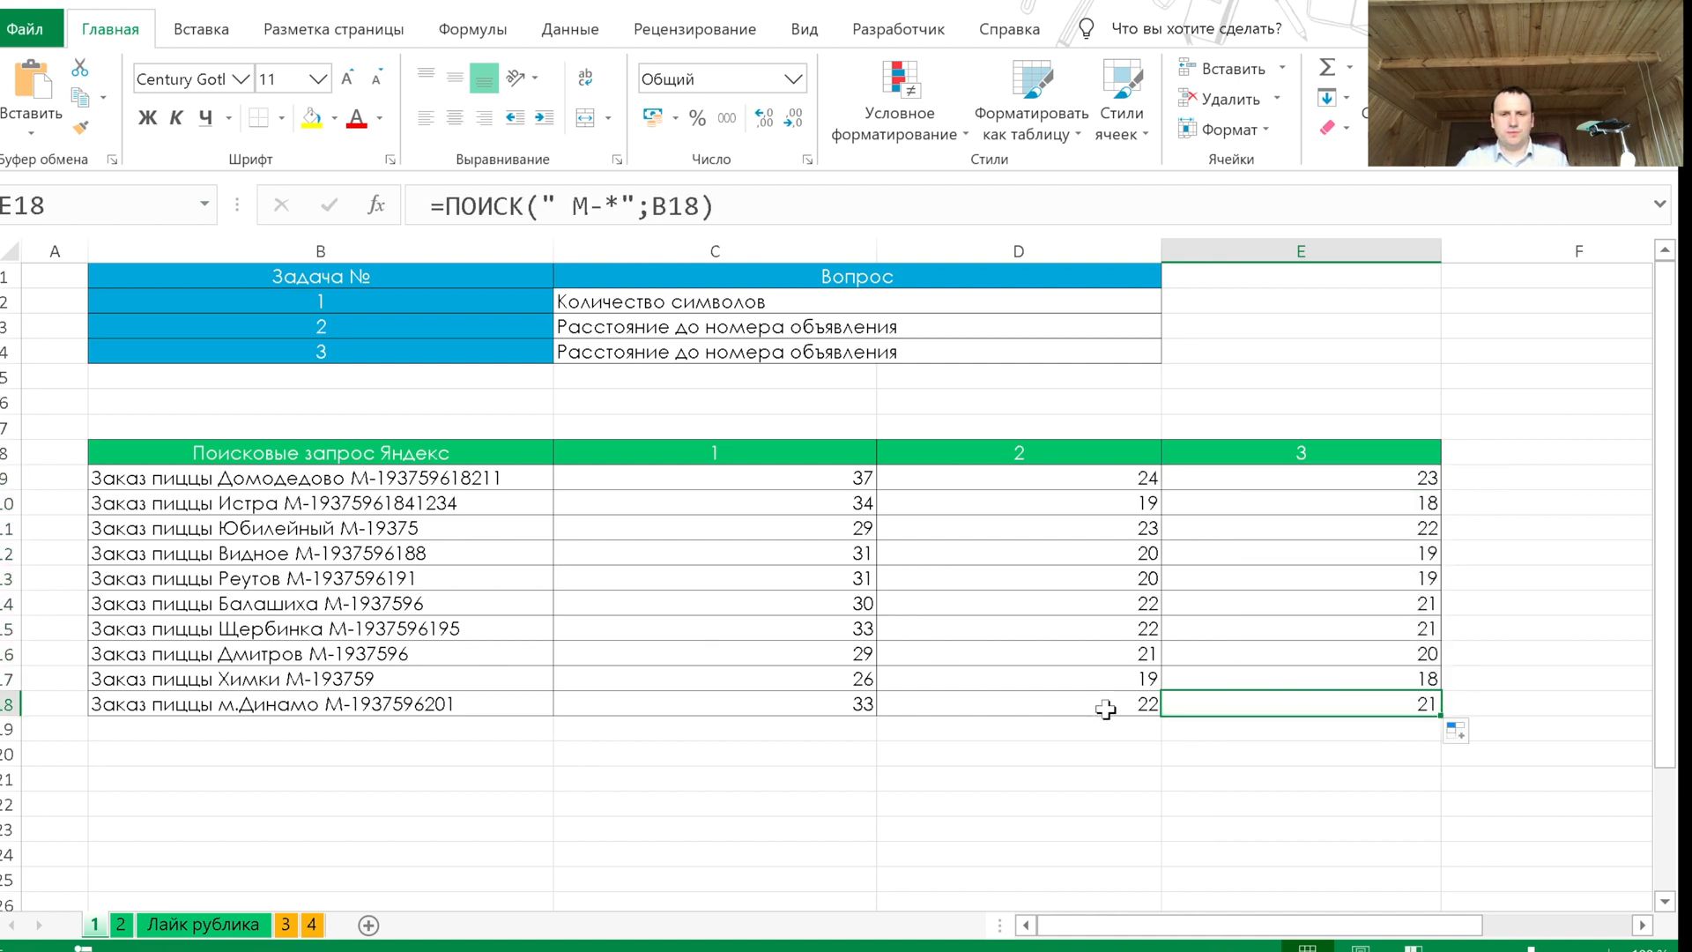
Remove the leading space so that E9 reads =ПОИСК("М-*";B9), and refill the formula down to E18
{"action": "left_click", "coordinate": [1245, 476]}
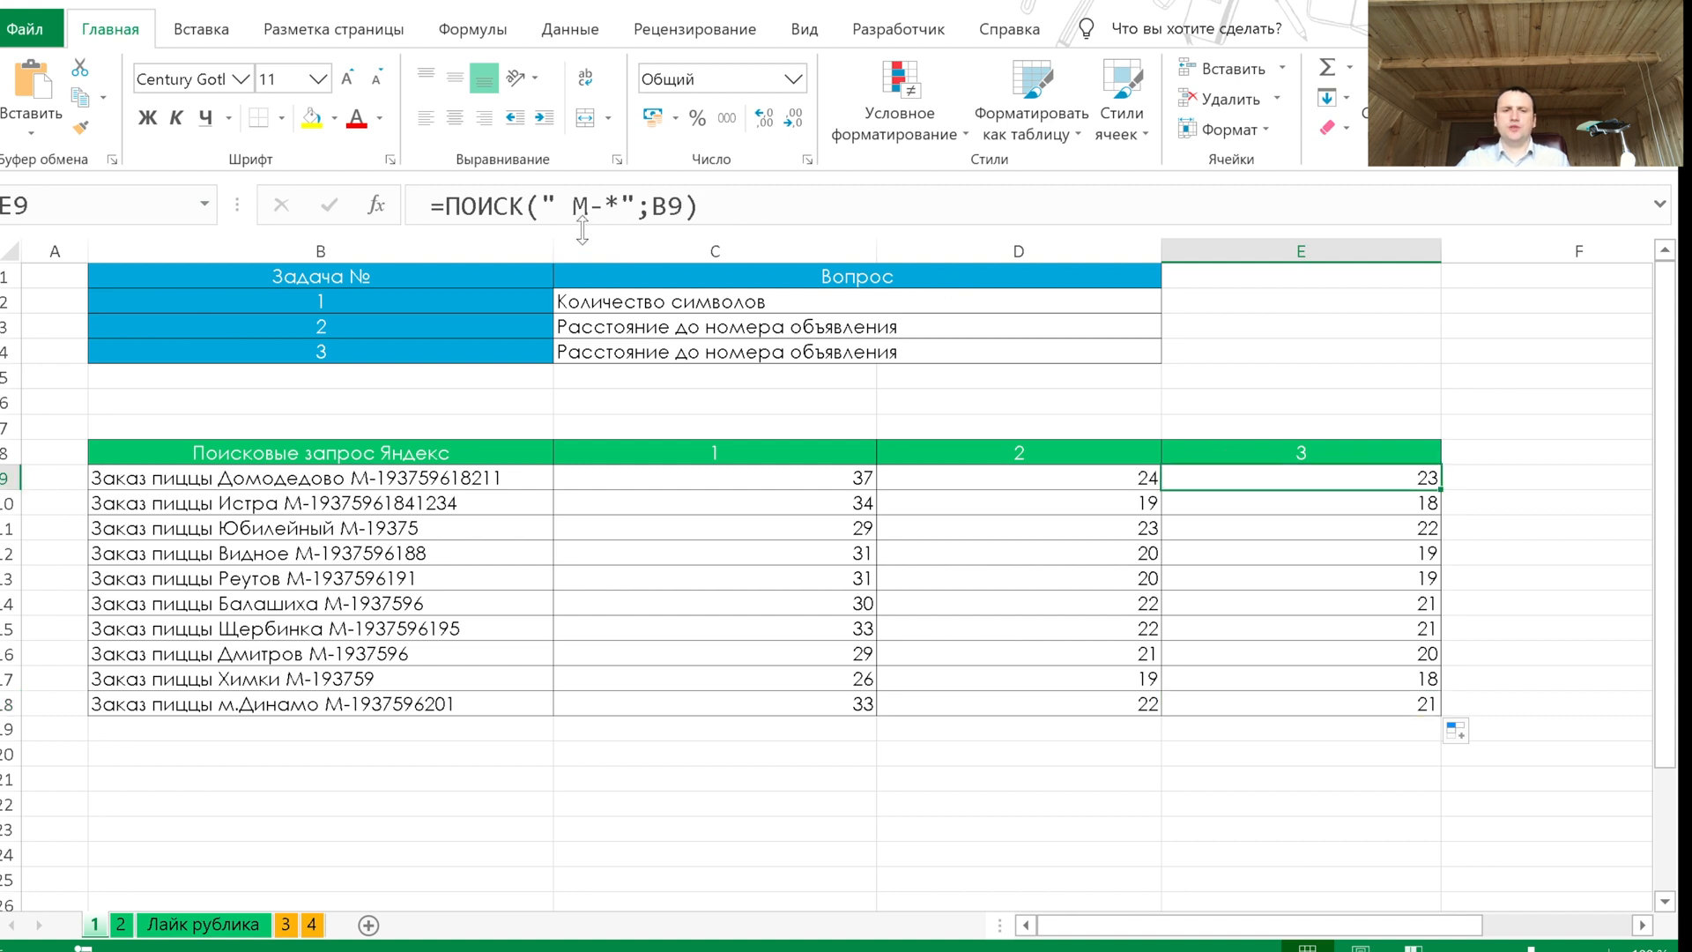
{"action": "left_click", "coordinate": [594, 205]}
{"action": "key", "text": "Left"}
{"action": "key", "text": "BackSpace"}
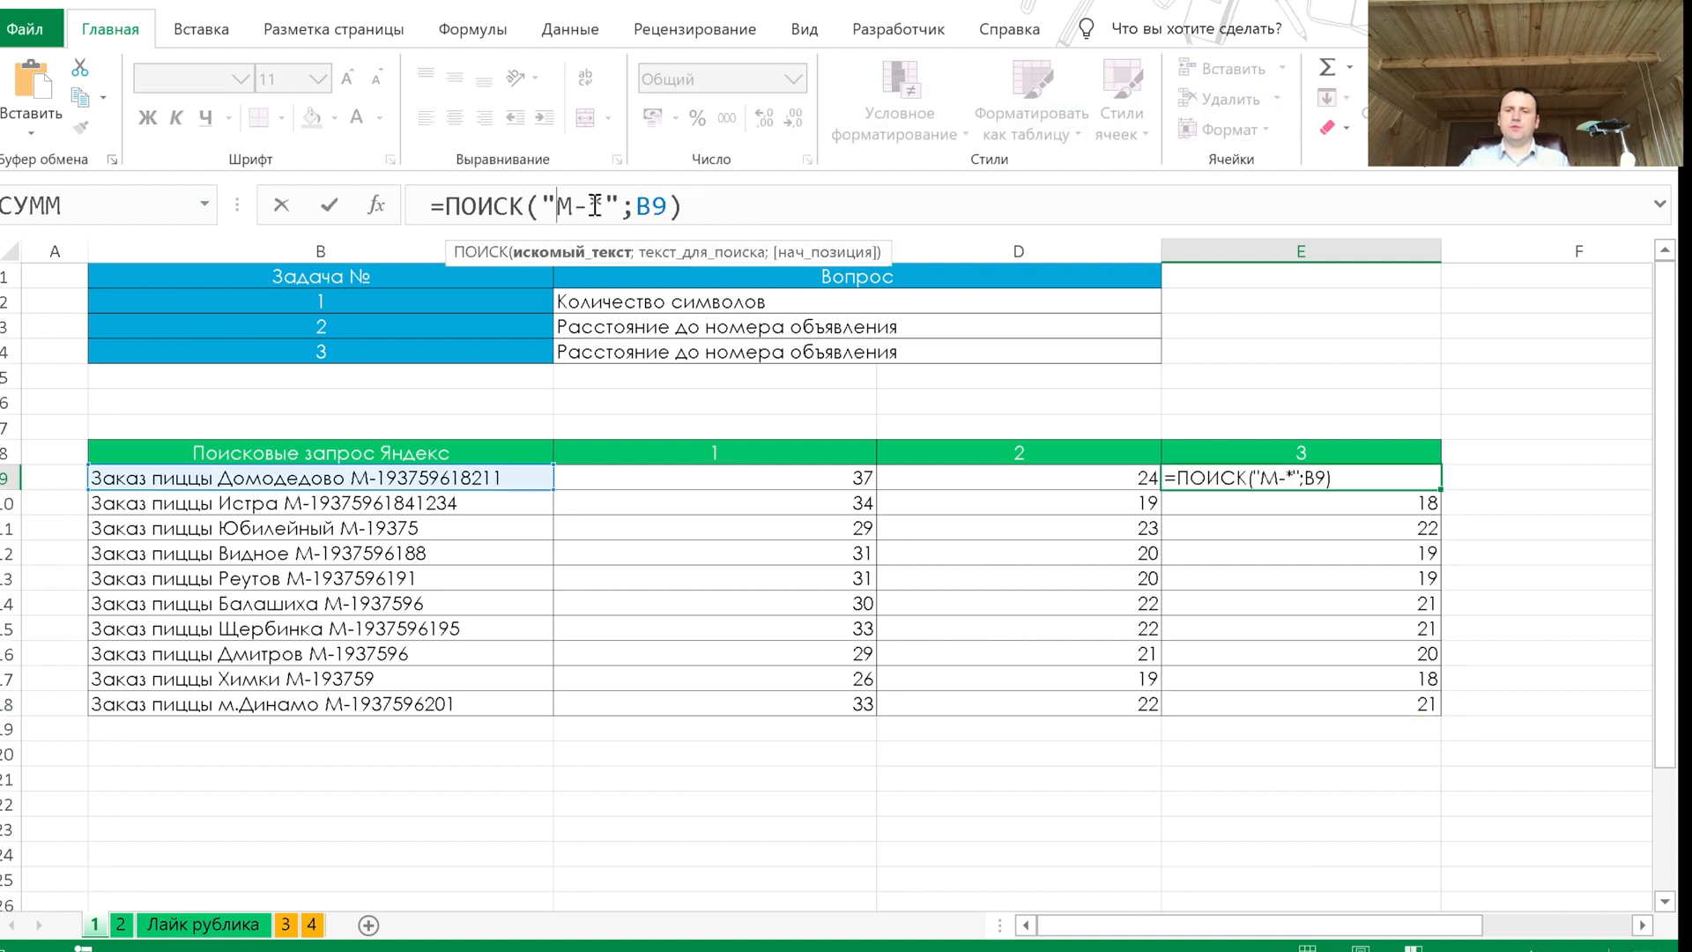
{"action": "key", "text": "Return"}
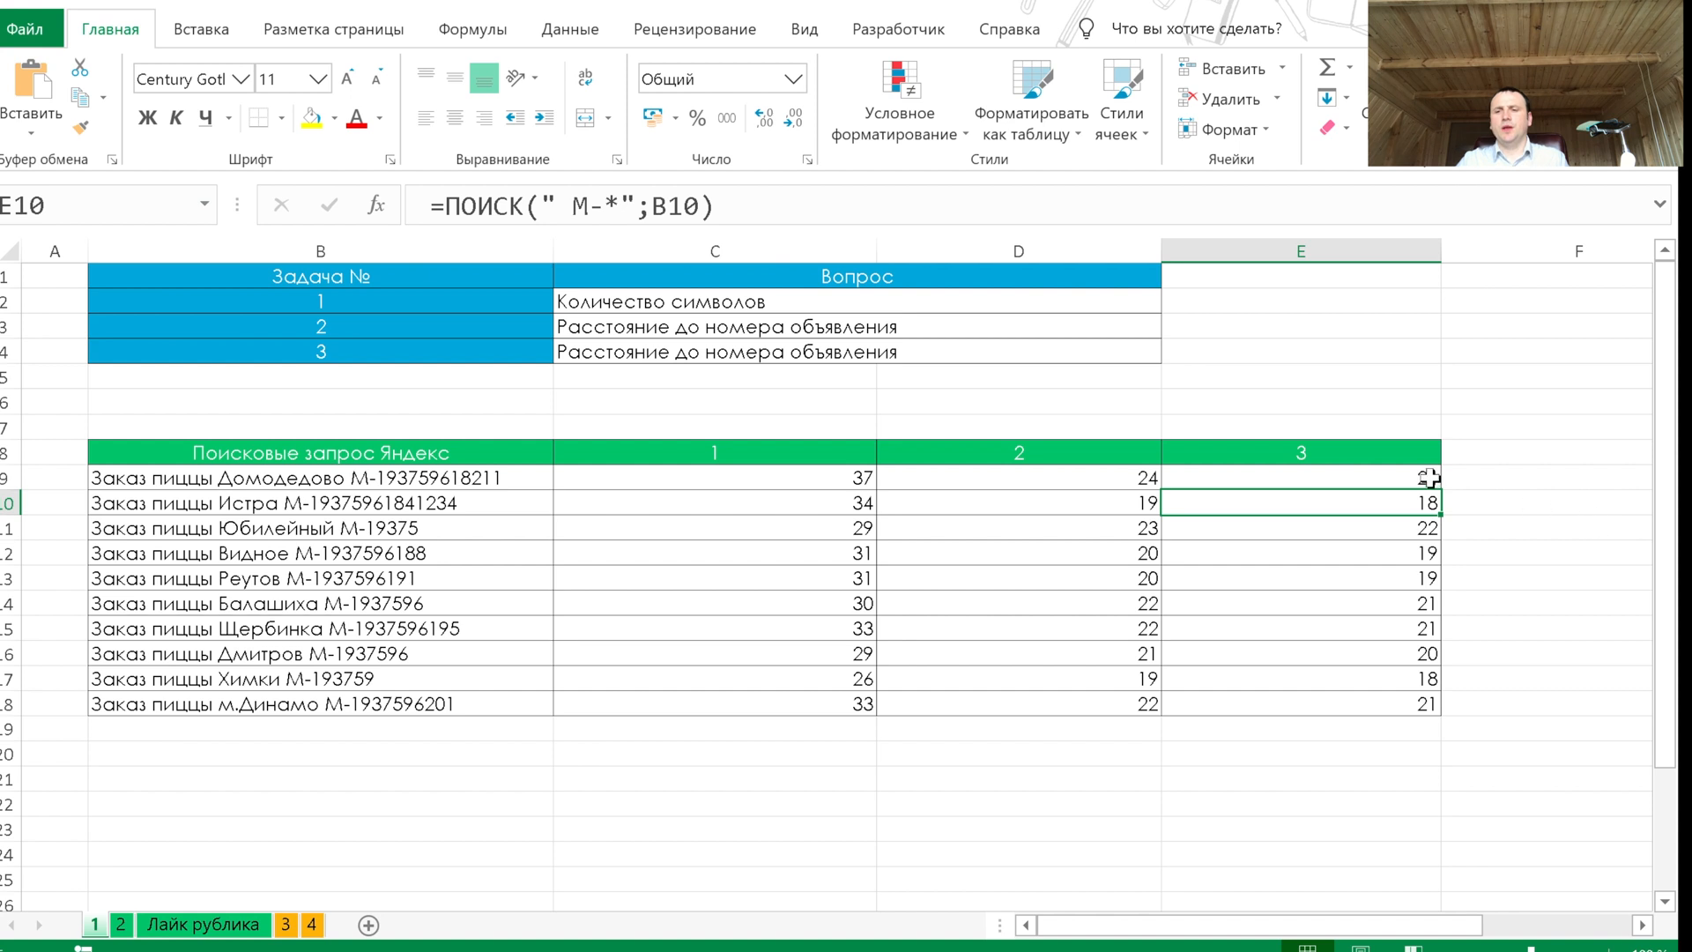
{"action": "left_click", "coordinate": [1433, 481]}
{"action": "left_click_drag", "start_coordinate": [1441, 491], "coordinate": [1426, 709]}
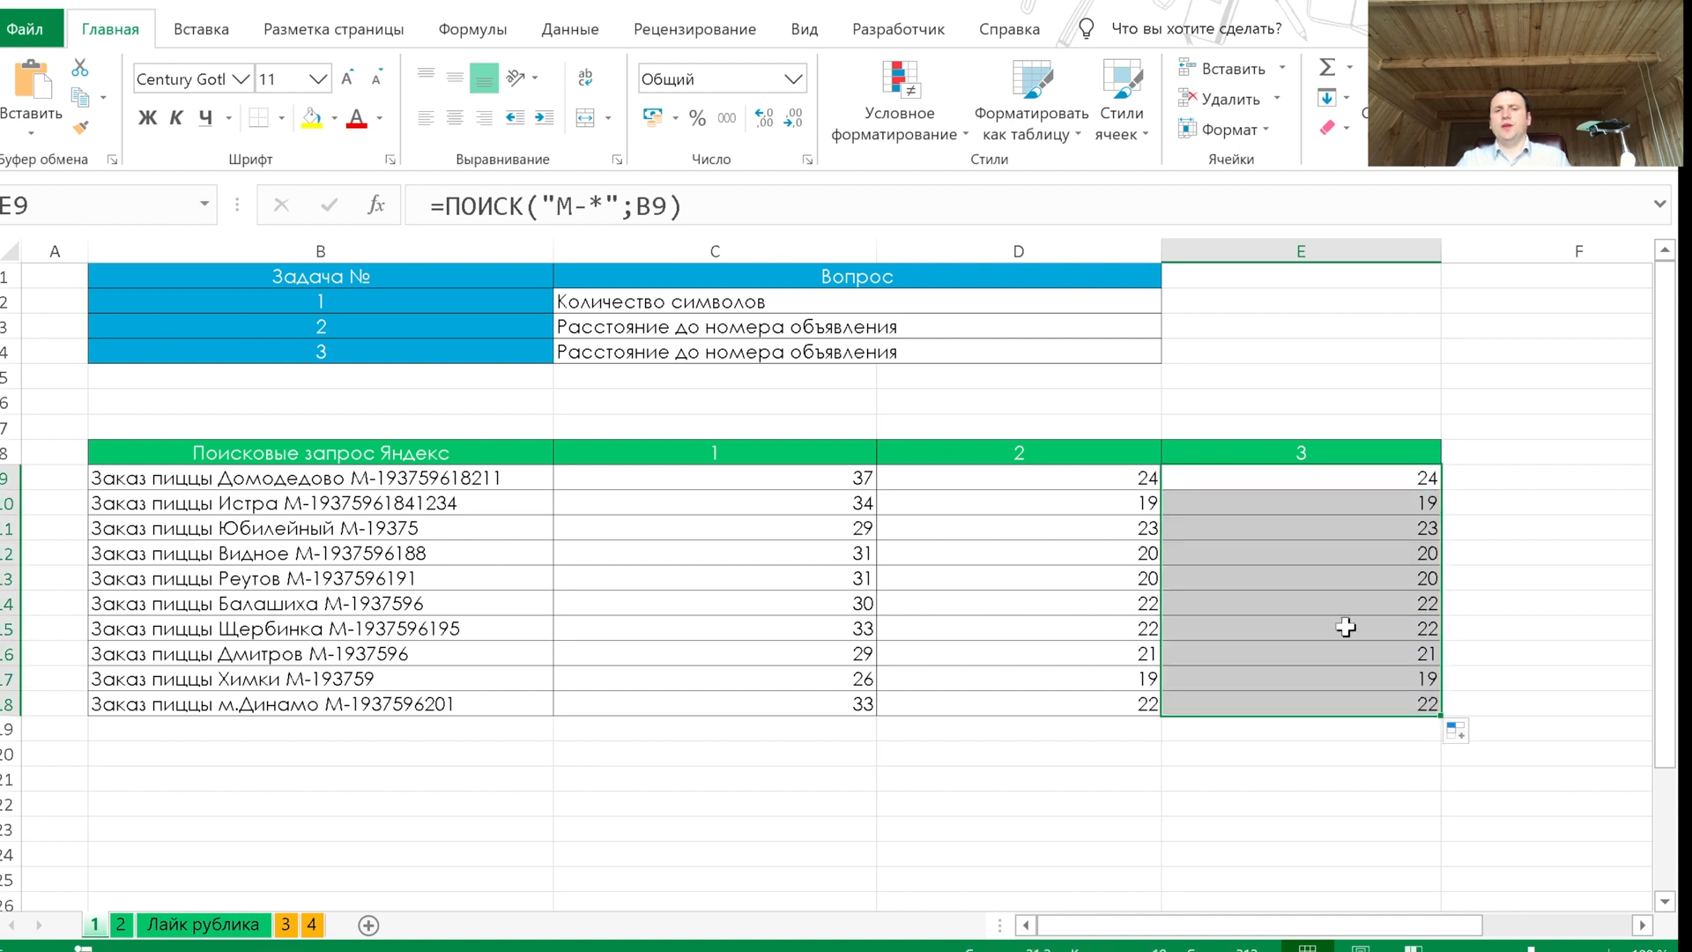
{"action": "left_click", "coordinate": [1344, 628]}
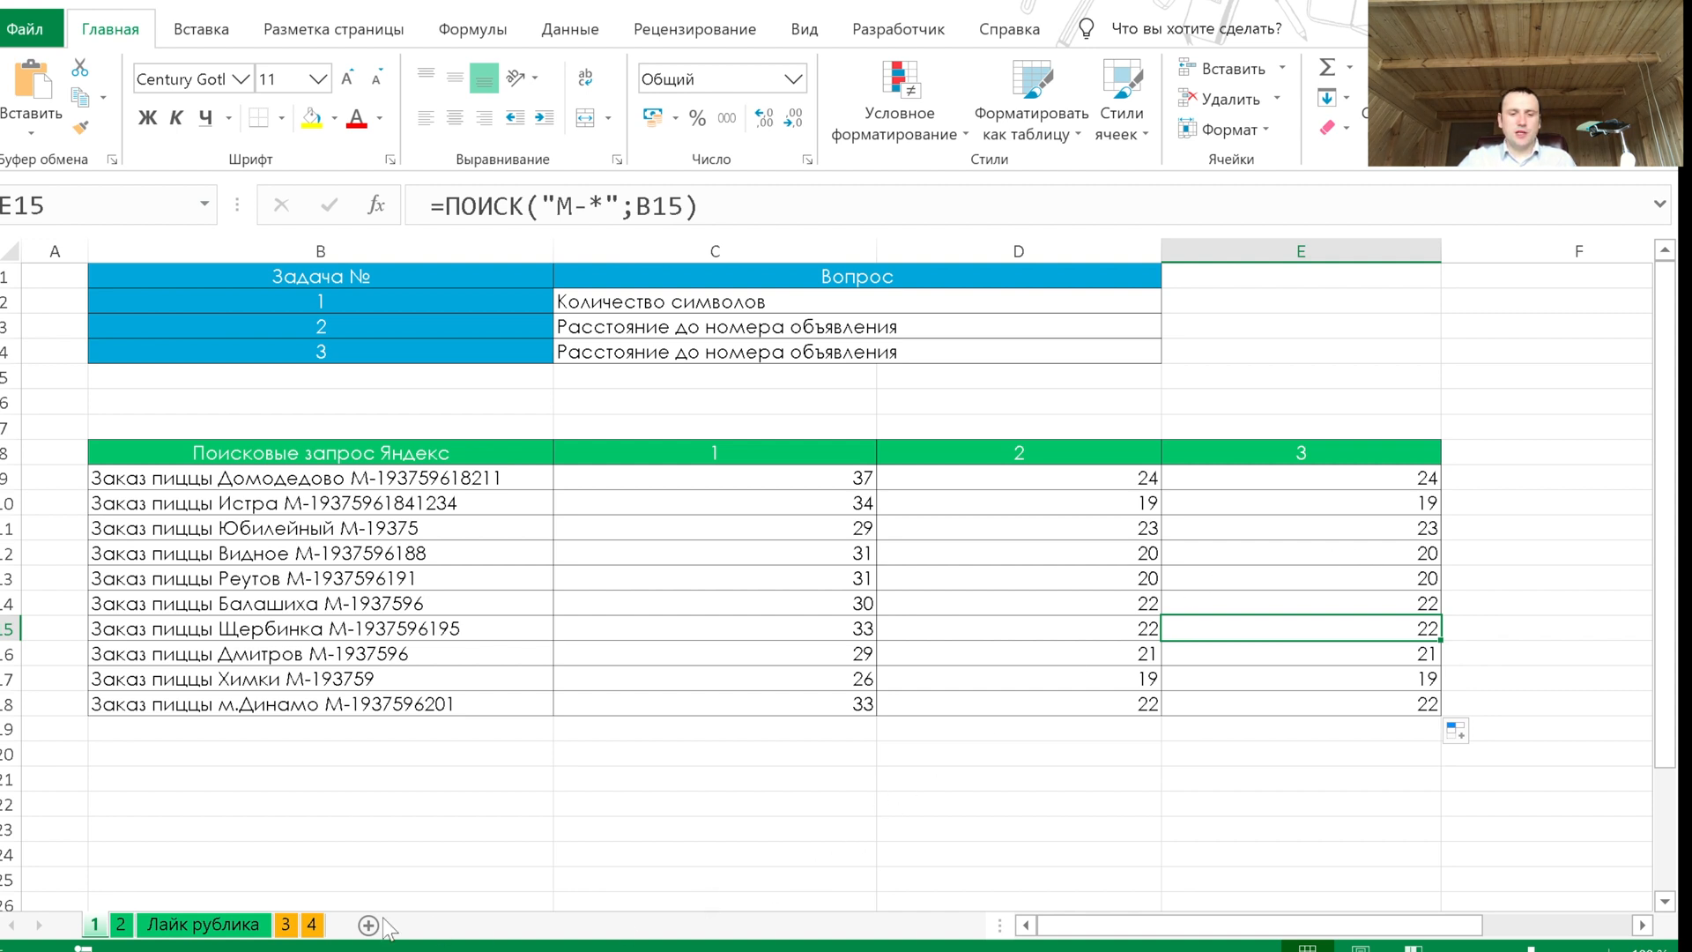
On sheet 2, start a ПСТР formula in C7 that takes its text from B7
{"action": "left_click", "coordinate": [123, 930]}
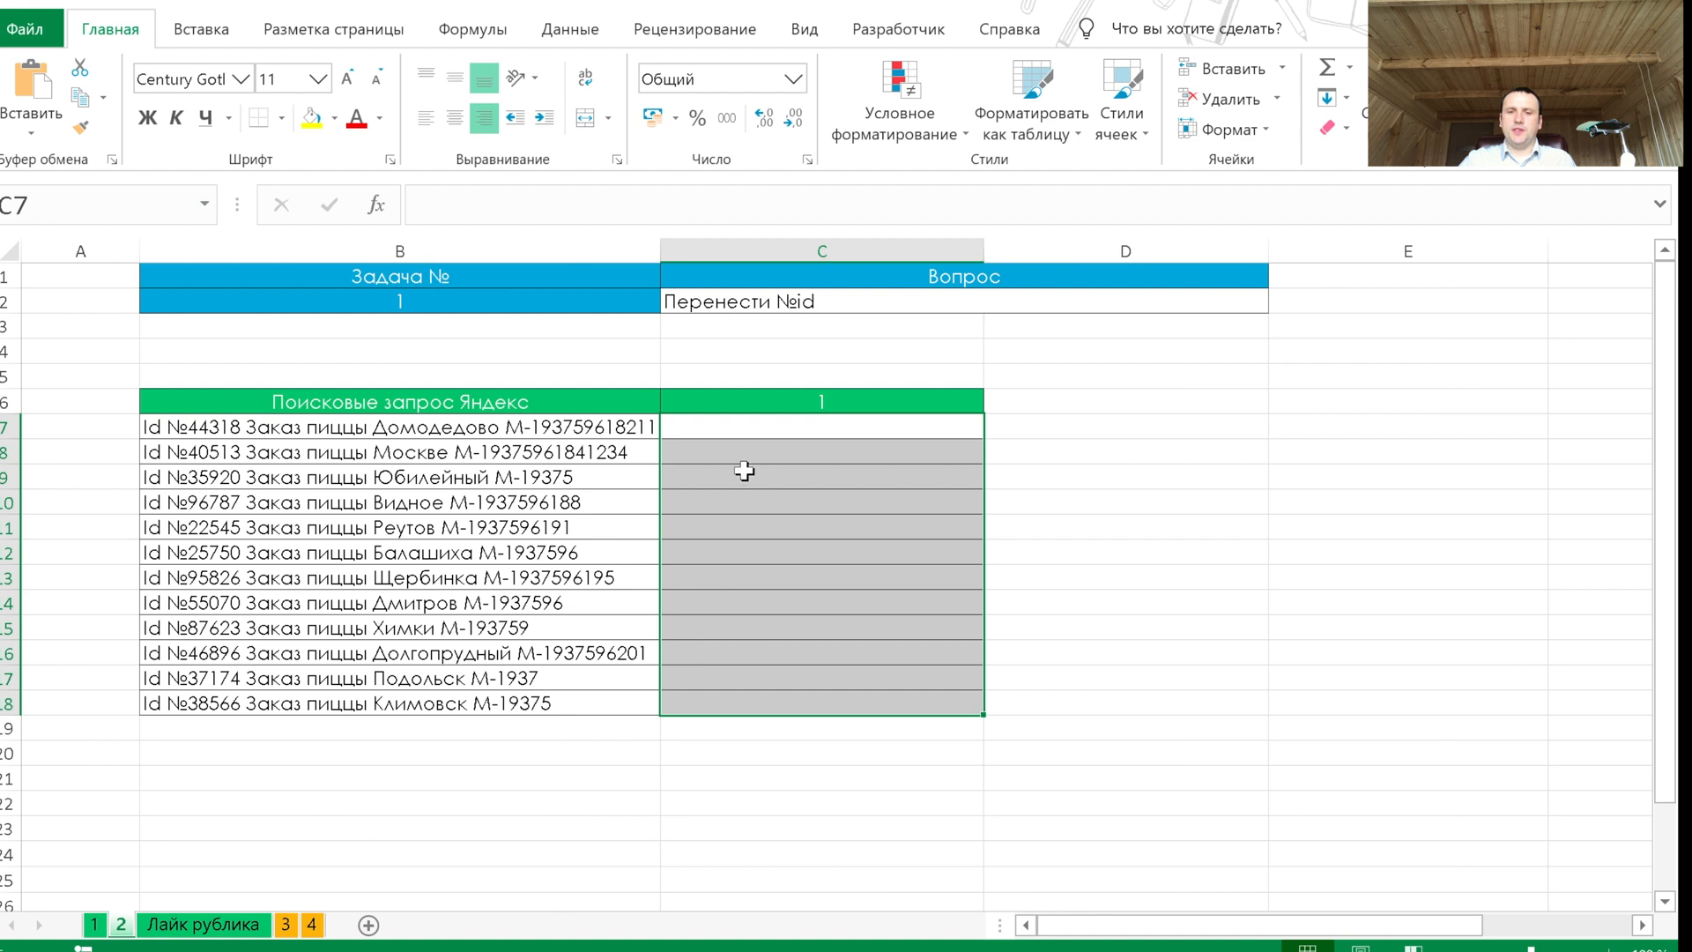
{"action": "left_click", "coordinate": [767, 430]}
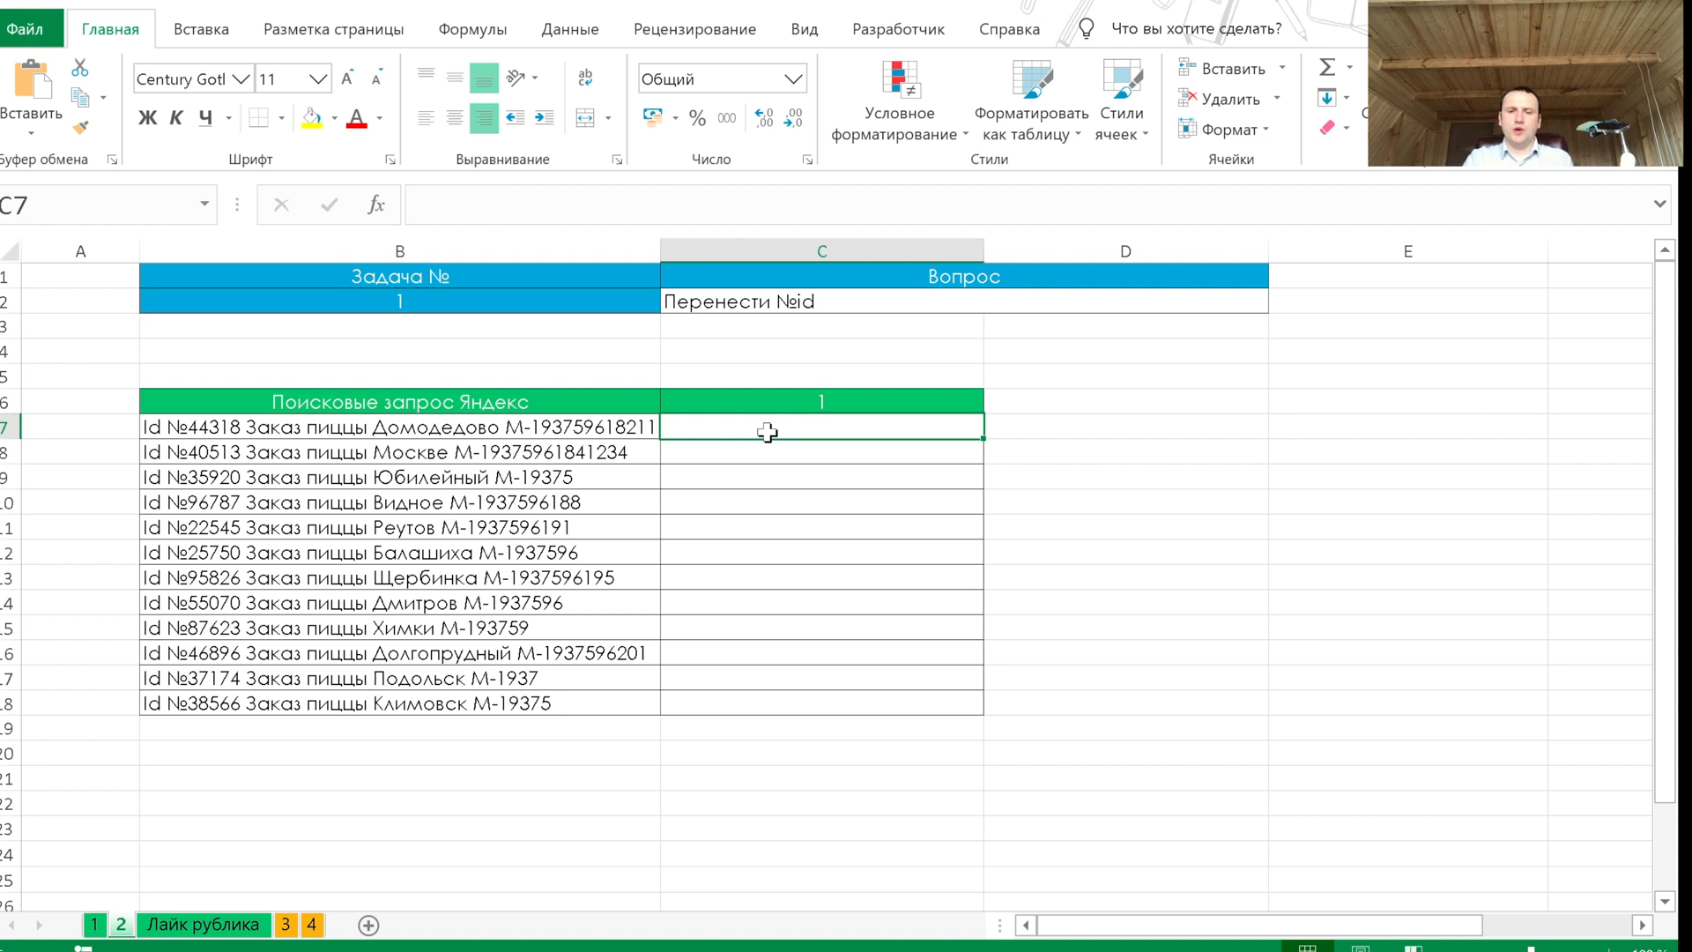
{"action": "type", "text": "=ПСТР("}
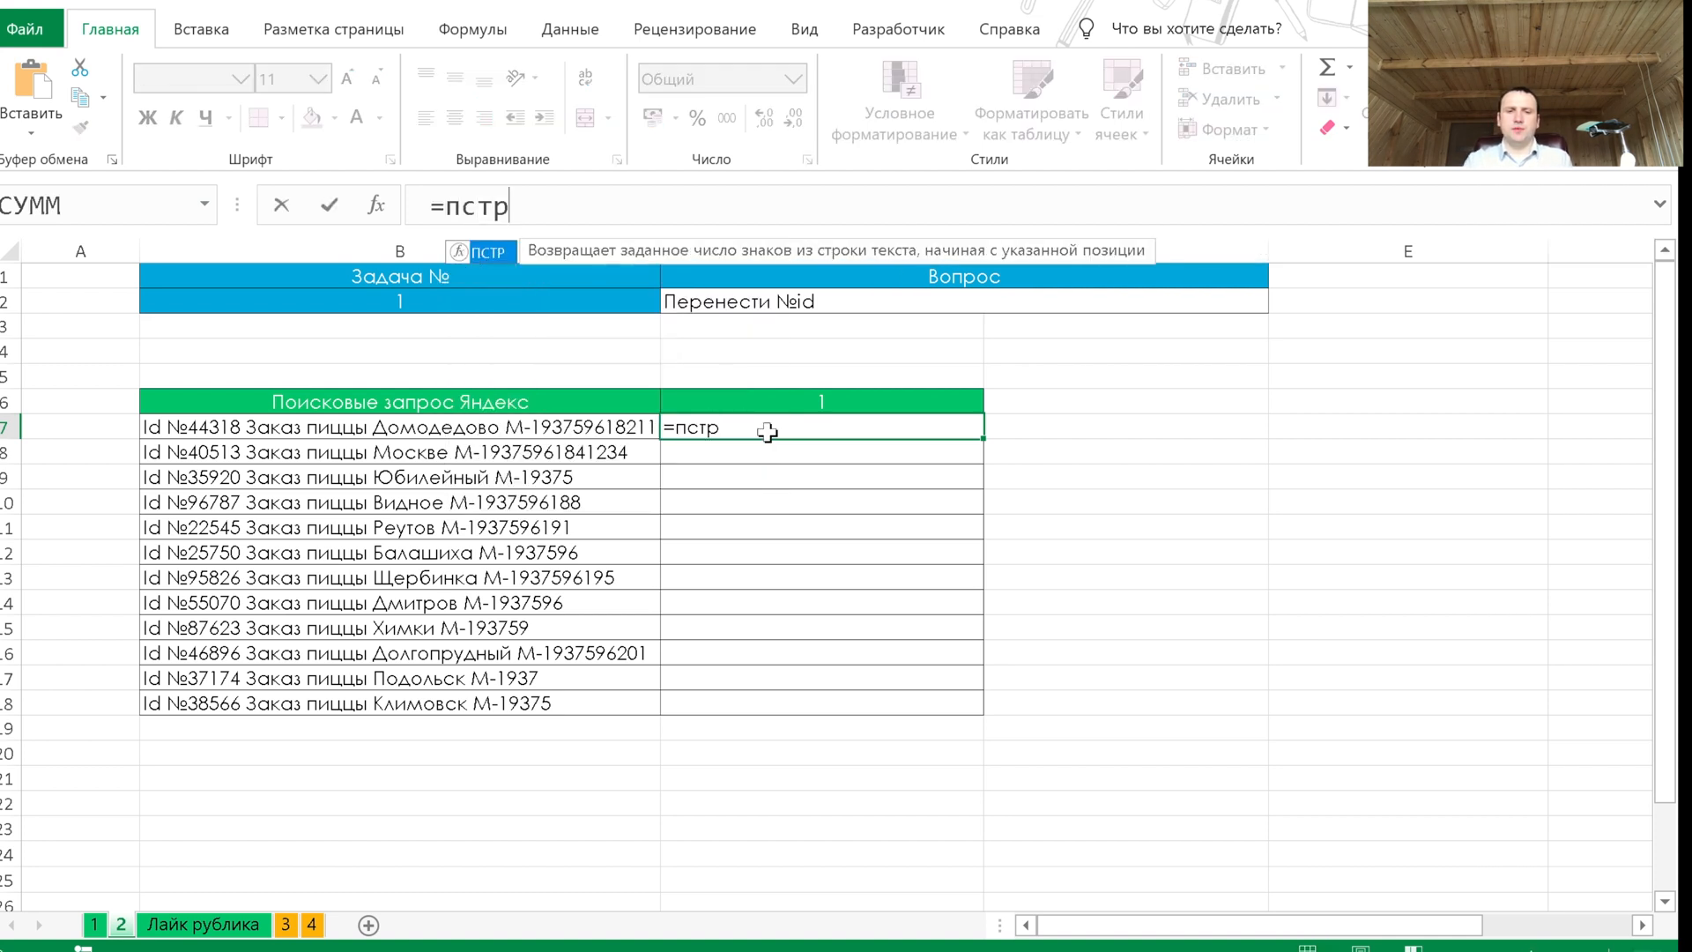
{"action": "key", "text": "Left"}
{"action": "type", "text": ";"}
{"action": "key", "text": "BackSpace"}
{"action": "key", "text": "BackSpace"}
{"action": "key", "text": "BackSpace"}
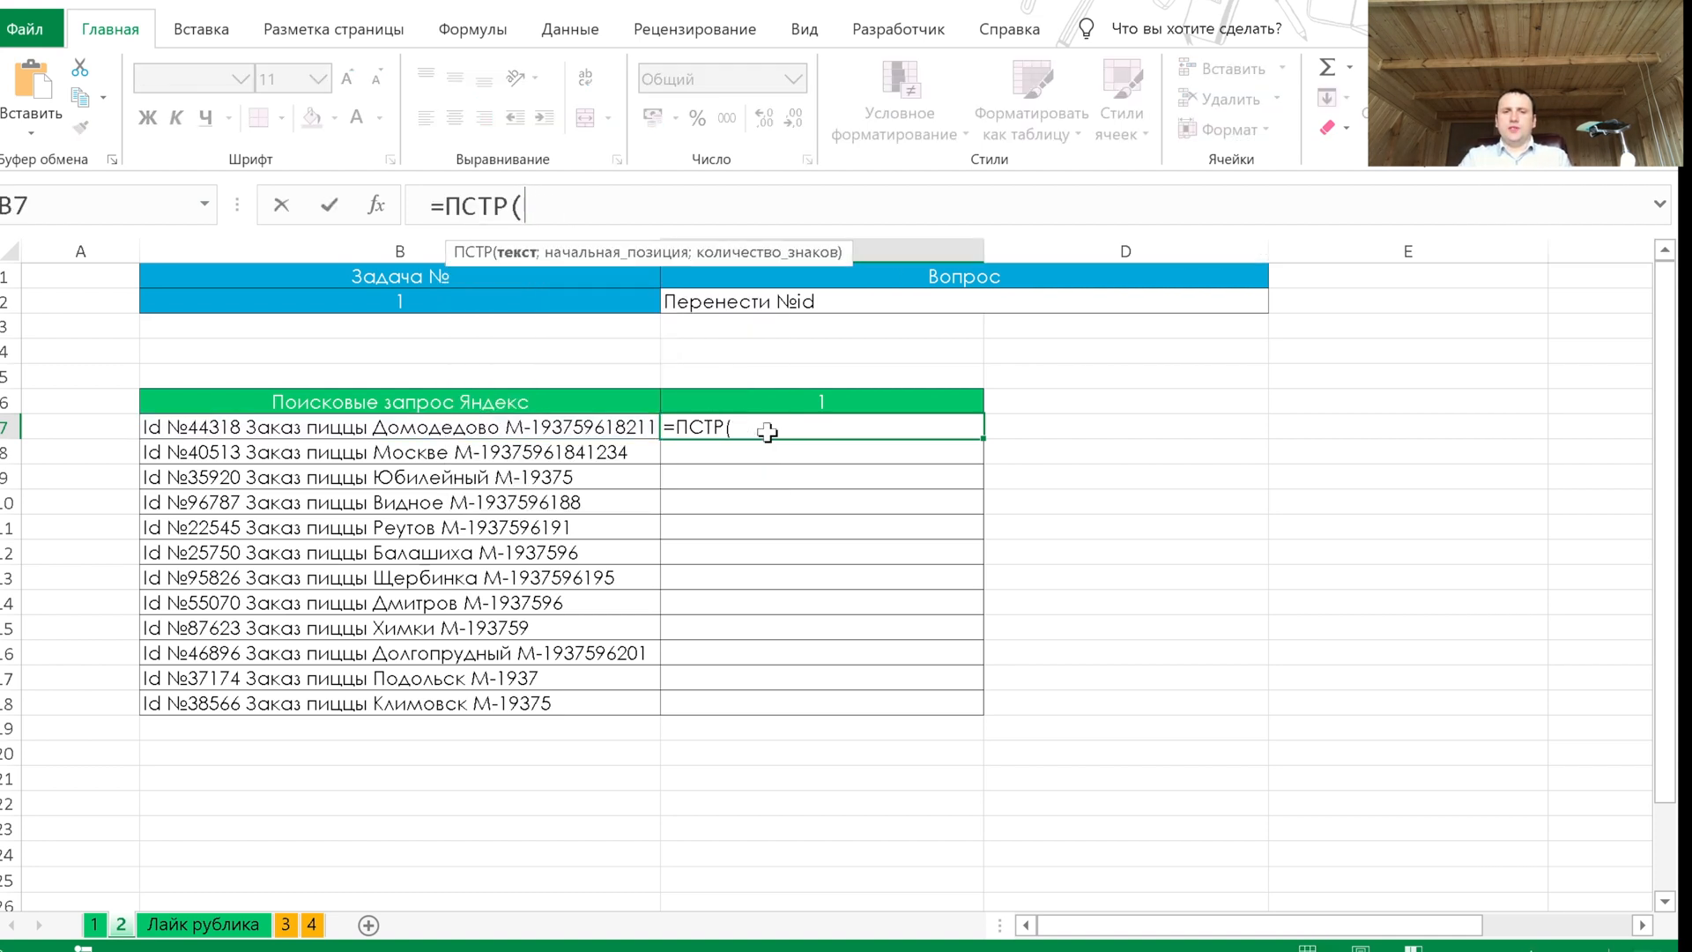
{"action": "key", "text": "Left"}
{"action": "type", "text": ";"}
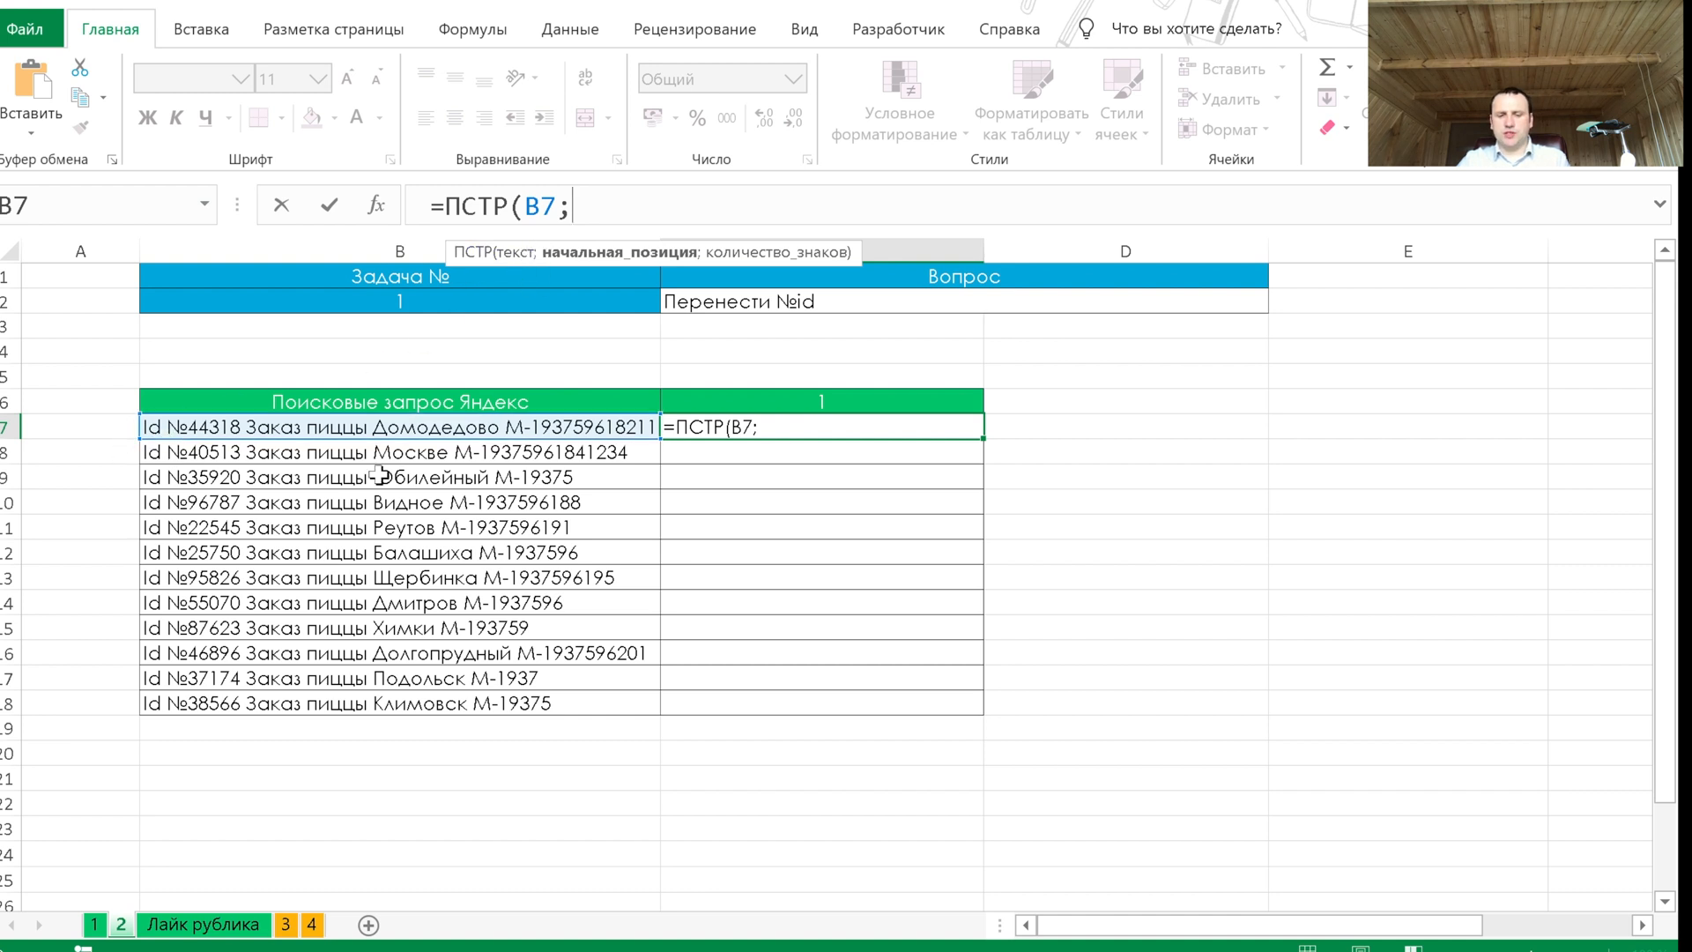
Complete C7 as =ПСТР(B7;5;5) and fill the formula down to C18
{"action": "type", "text": "5"}
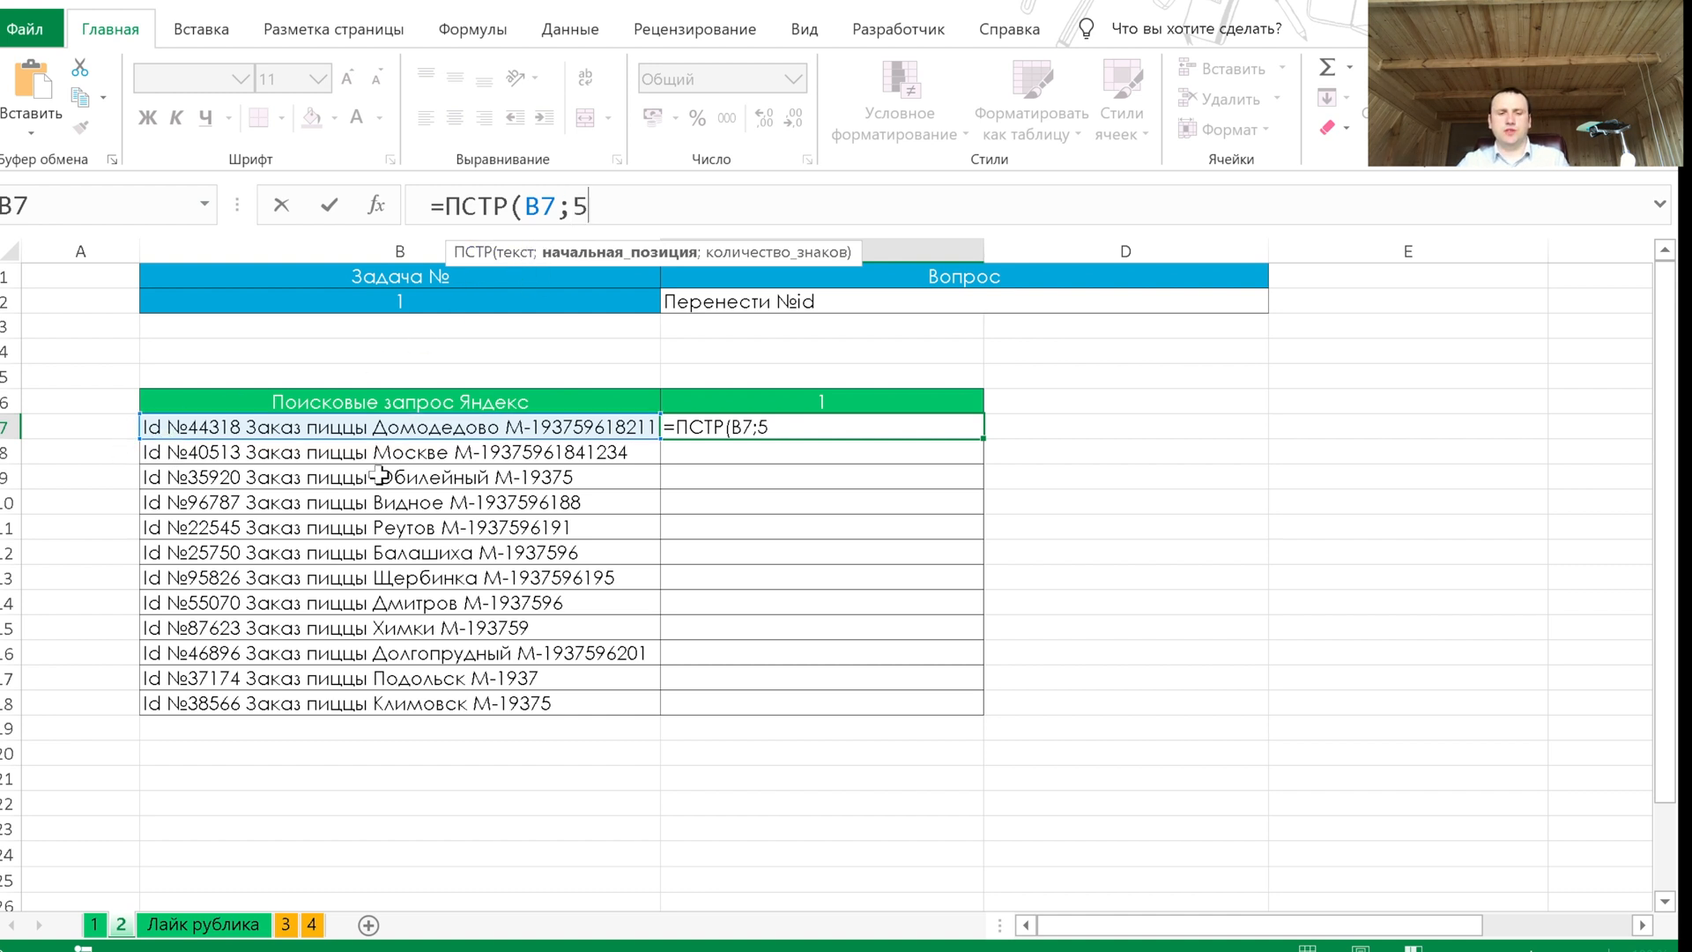
{"action": "type", "text": ";"}
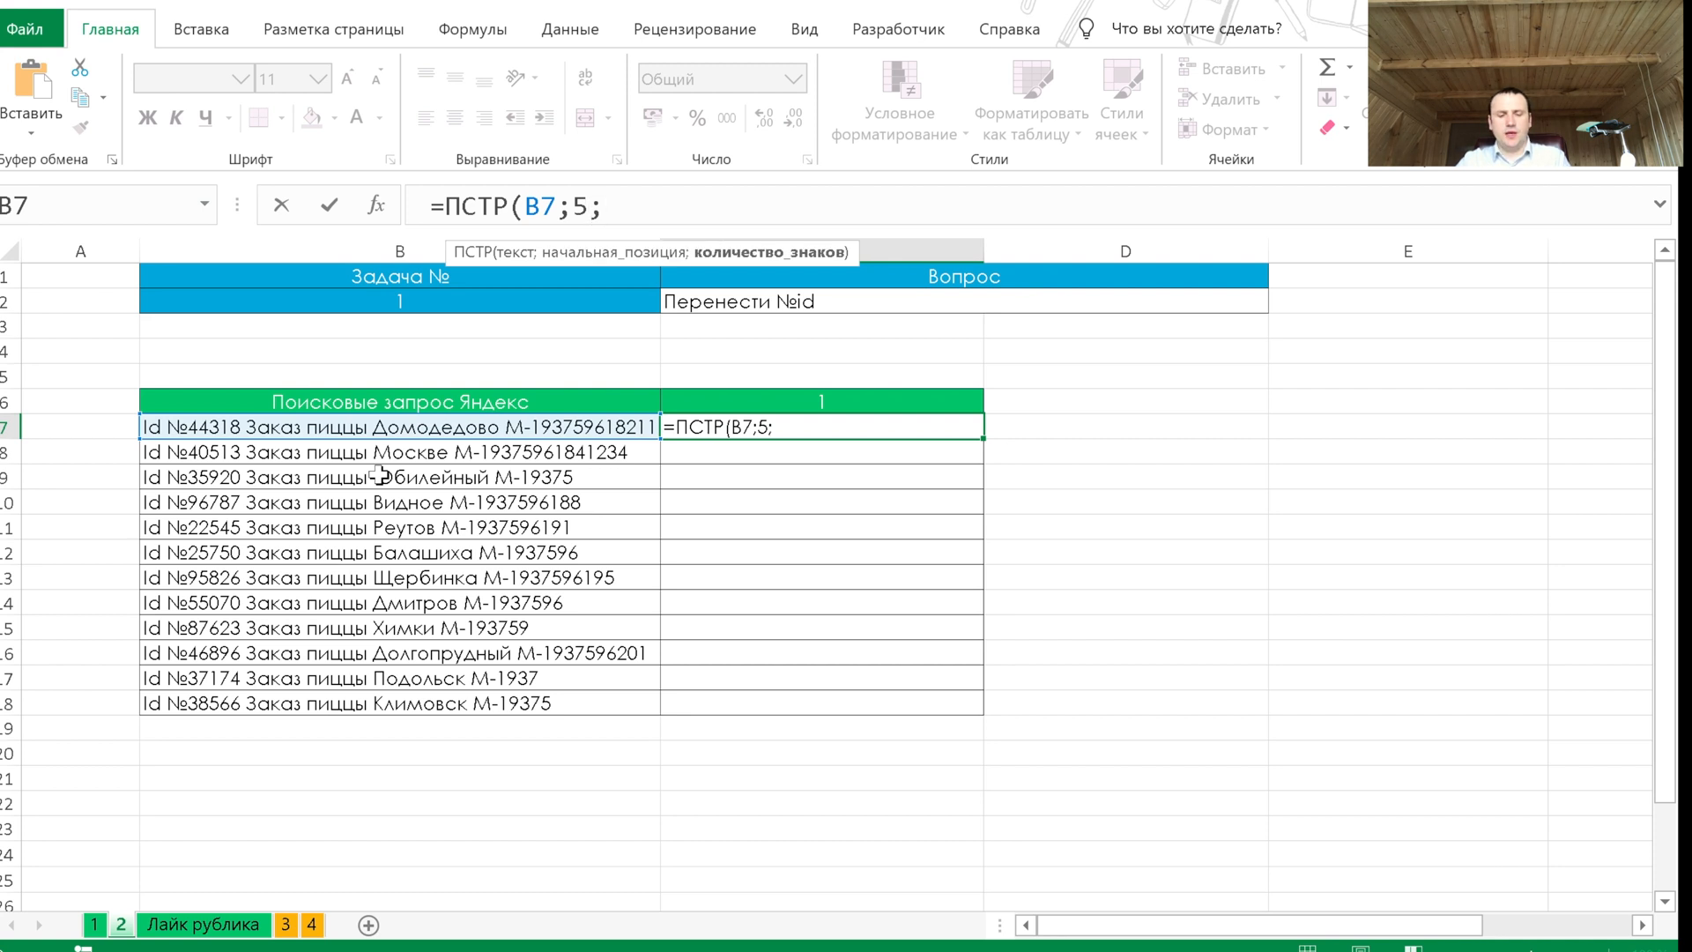
{"action": "type", "text": "5"}
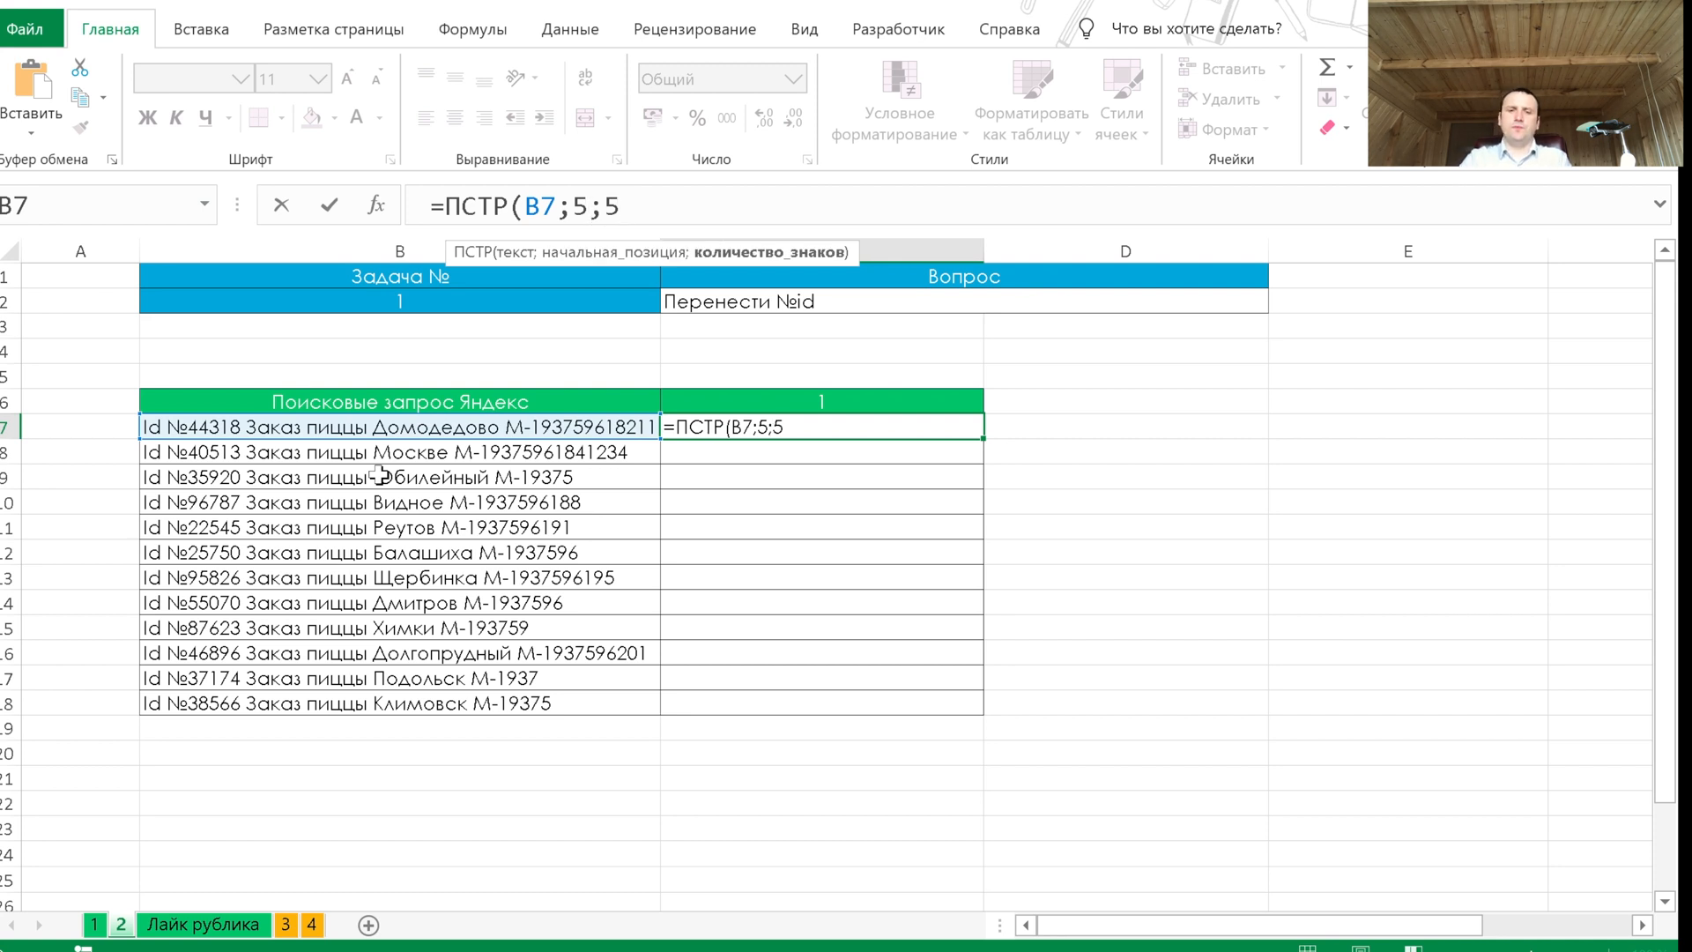
{"action": "type", "text": ")"}
{"action": "key", "text": "ctrl+Return"}
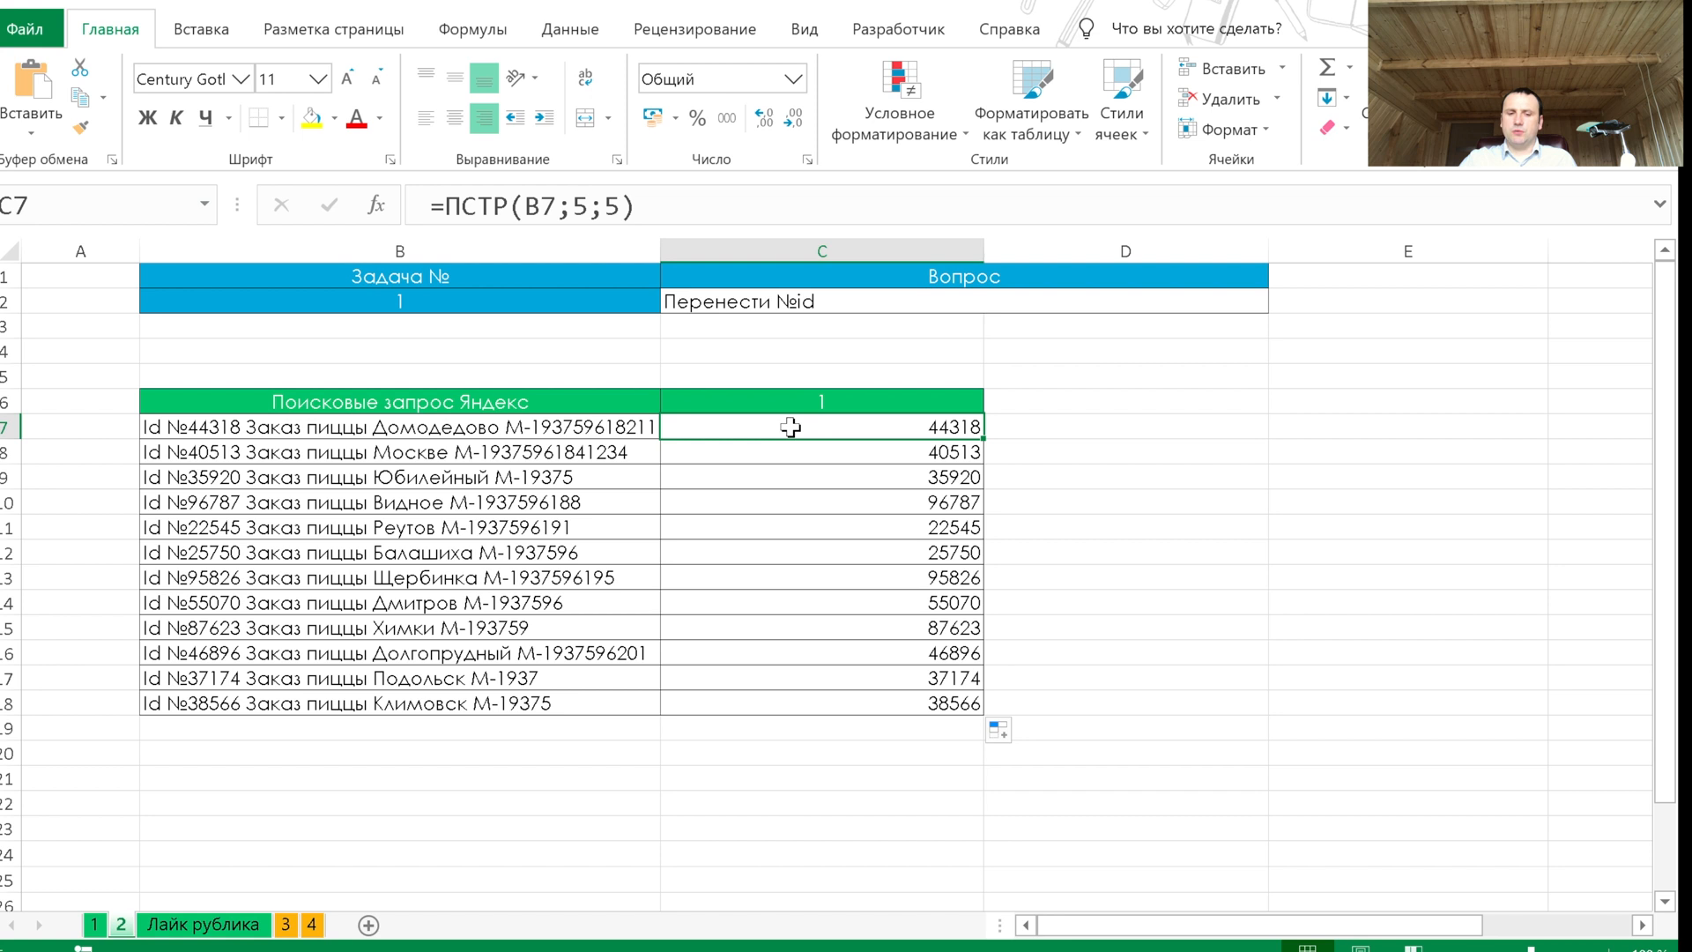
Visit the Лайк рублика sheet, go on to sheet 3, and copy the order number out of the query text in B7
{"action": "left_click", "coordinate": [225, 924]}
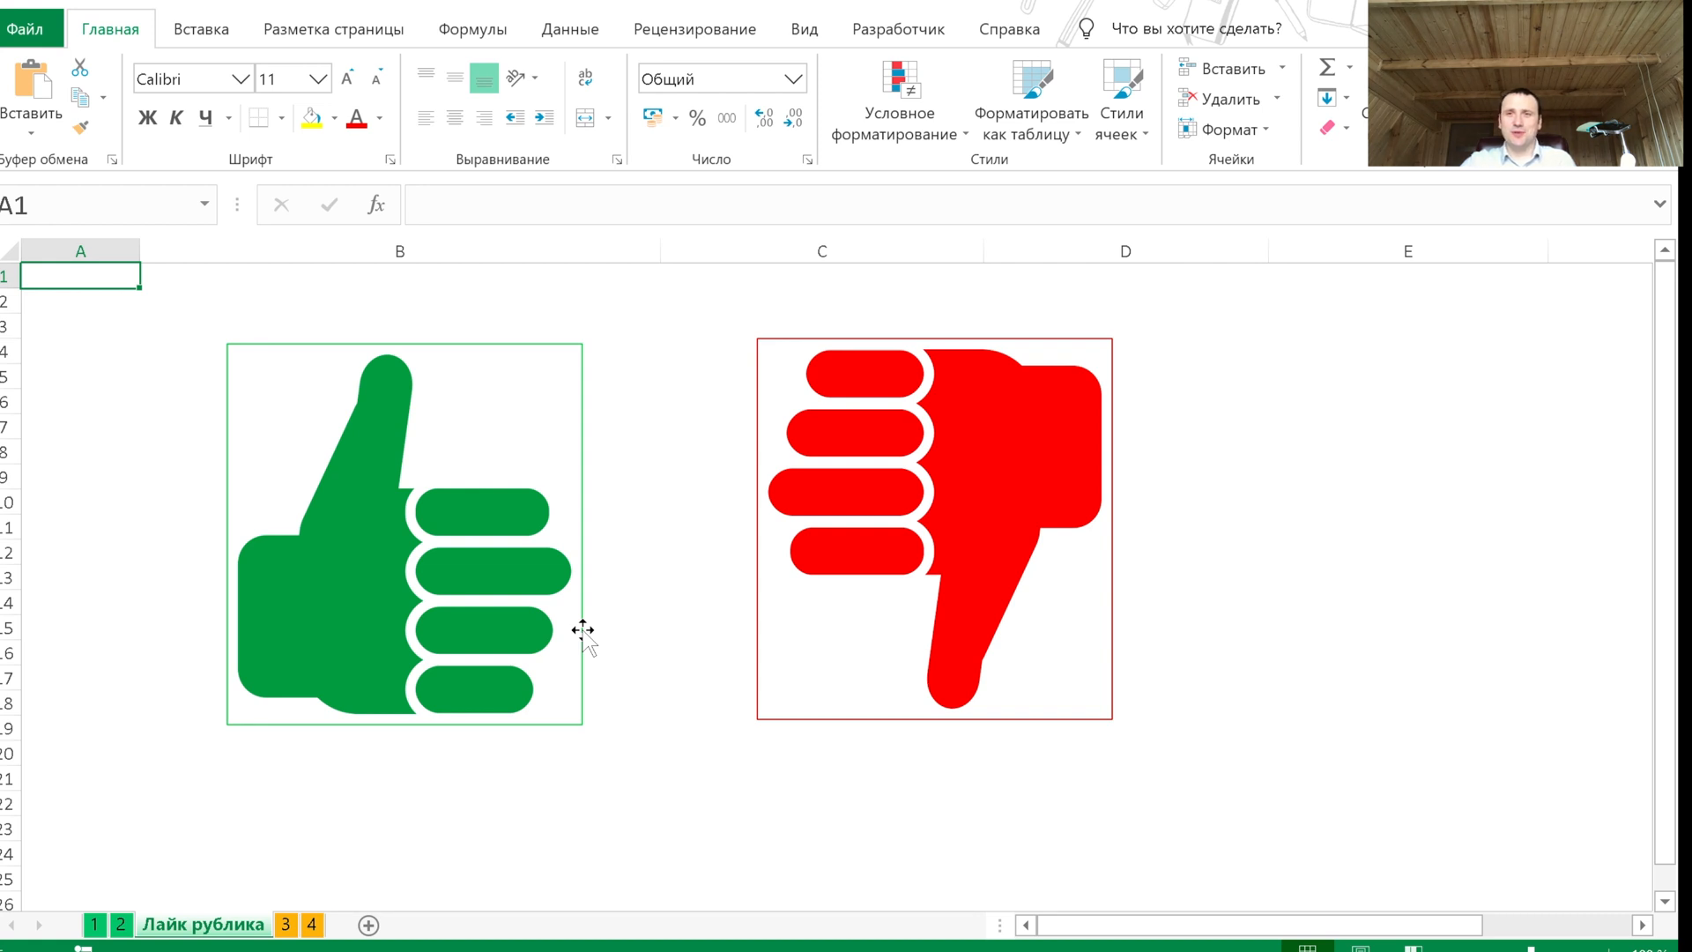
{"action": "left_click", "coordinate": [286, 925]}
{"action": "left_click", "coordinate": [720, 435]}
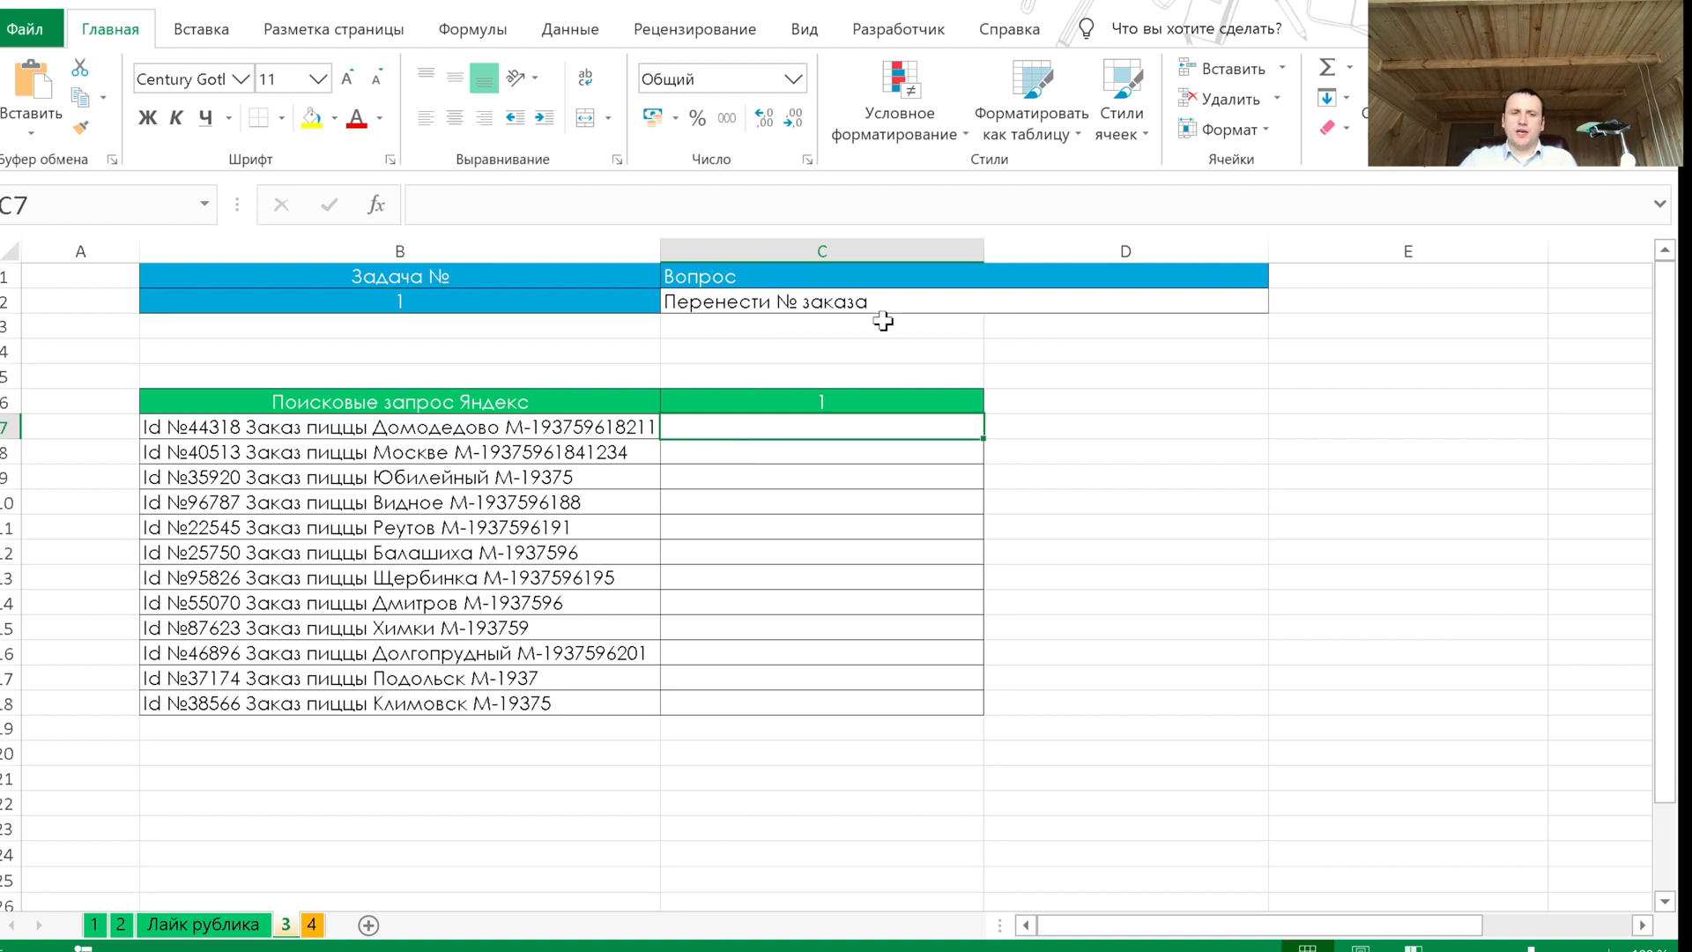
{"action": "left_click", "coordinate": [464, 431]}
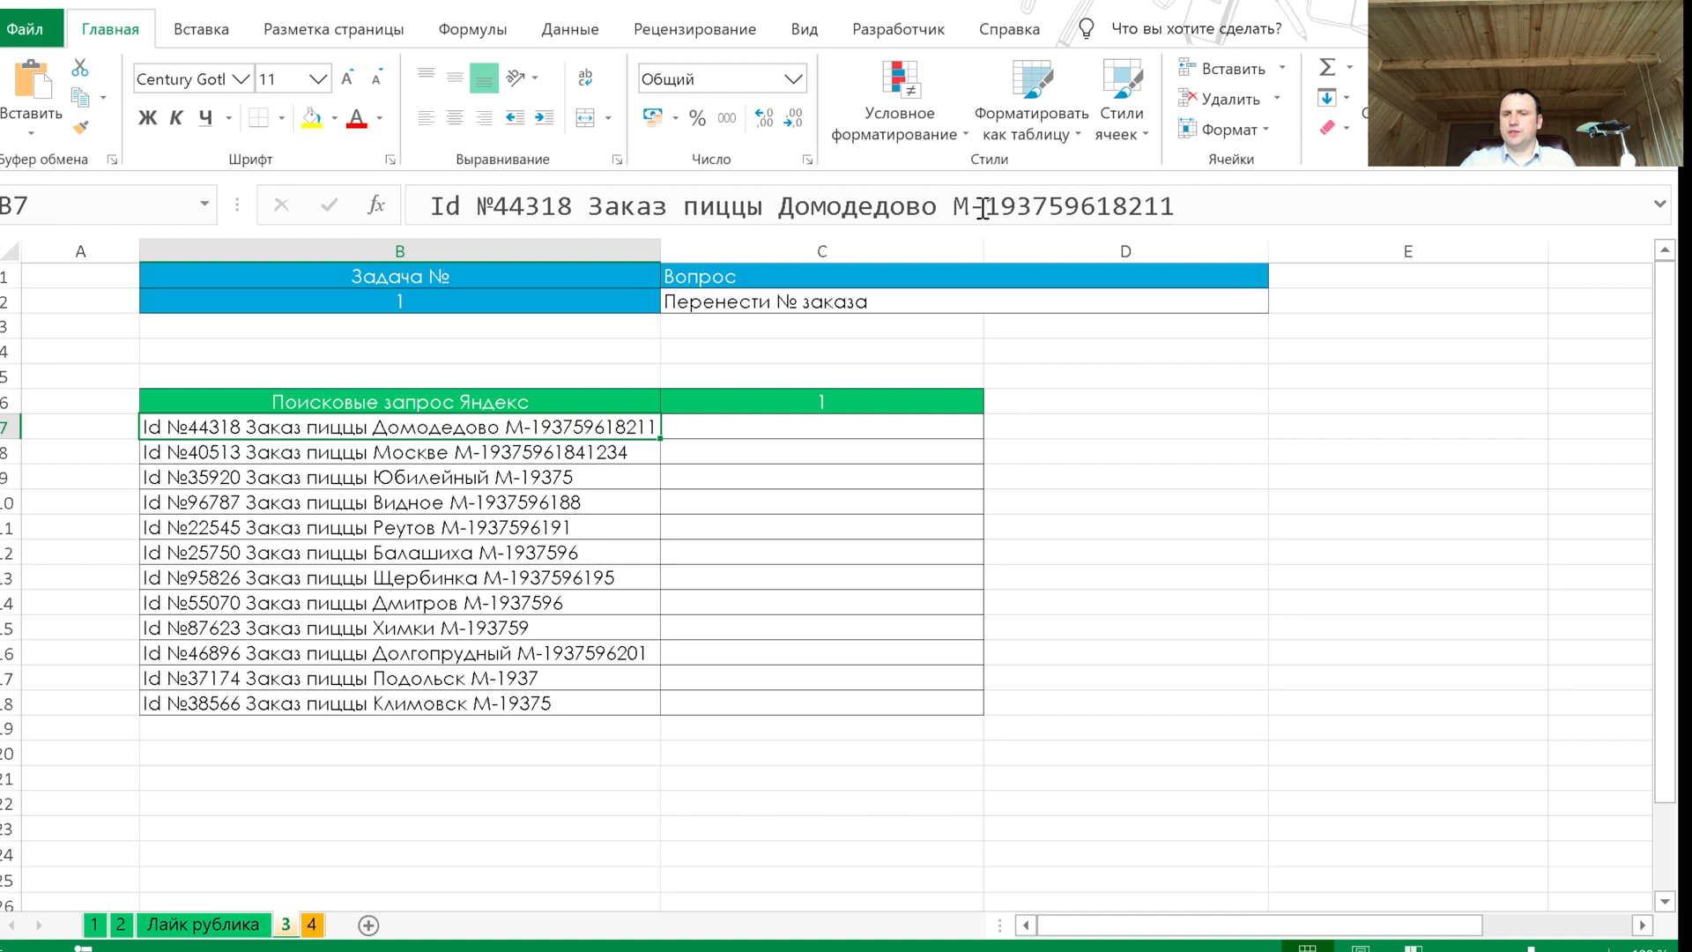
{"action": "left_click_drag", "start_coordinate": [953, 206], "coordinate": [1209, 205]}
{"action": "key", "text": "ctrl+c"}
{"action": "key", "text": "Return"}
Start a ПСТР formula in C7 with B7 as its text, and expand the formula bar with the formula continuing on a second line
{"action": "key", "text": "Right"}
{"action": "key", "text": "Up"}
{"action": "type", "text": "="}
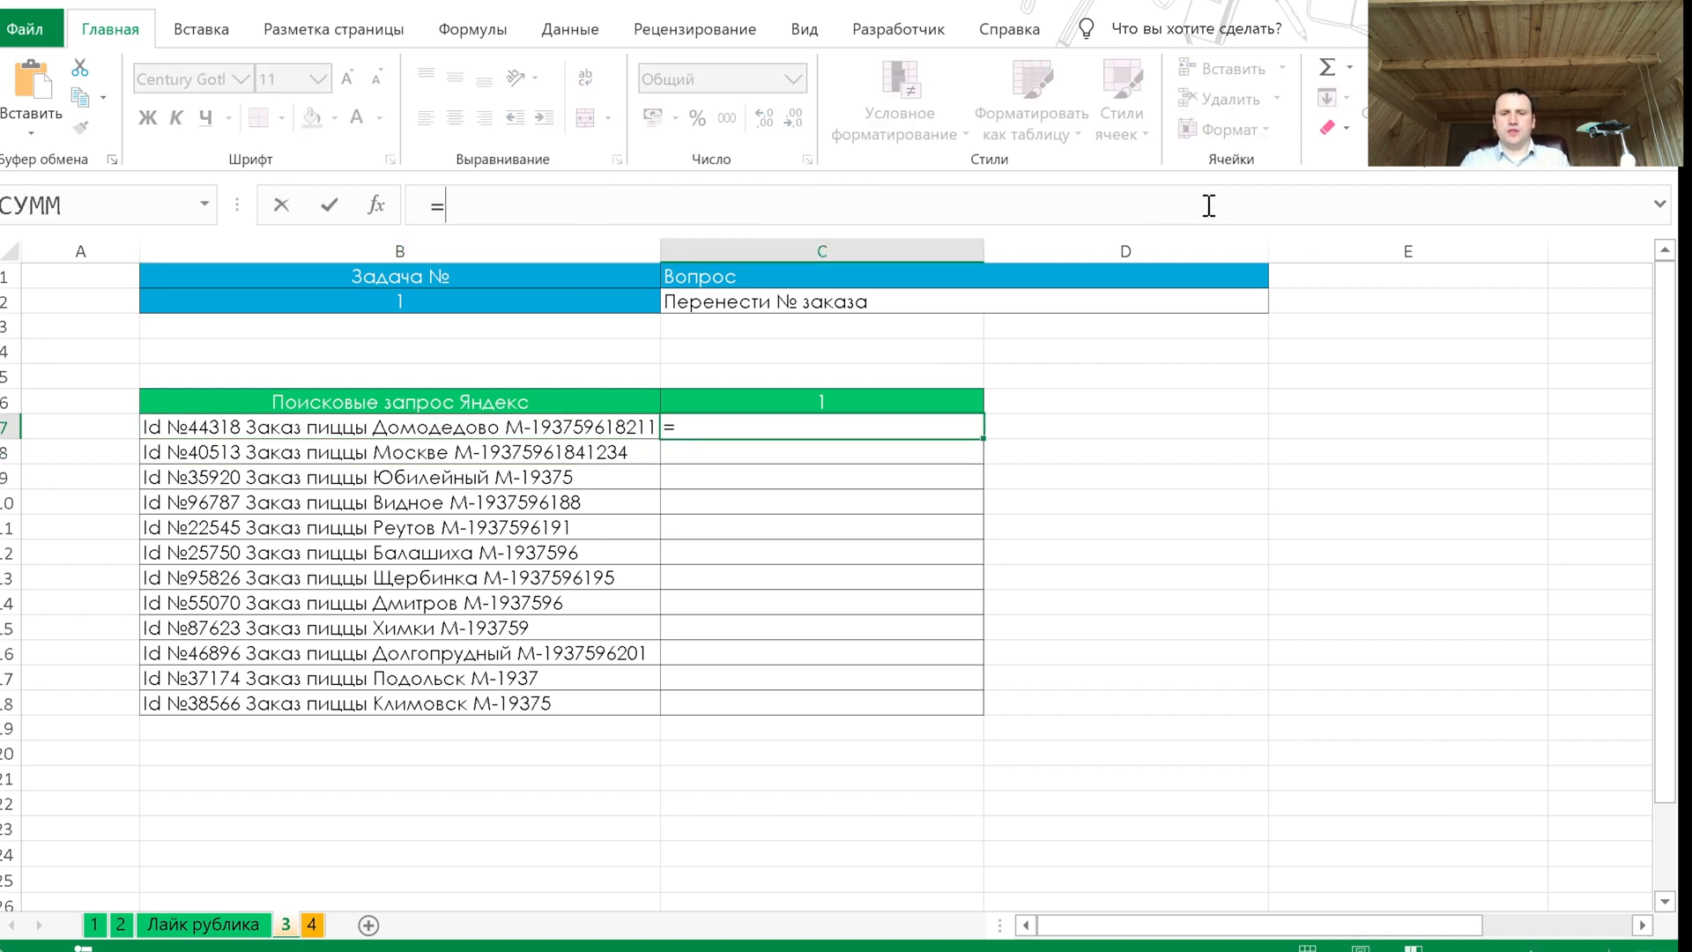
{"action": "type", "text": "пстр"}
{"action": "key", "text": "Tab"}
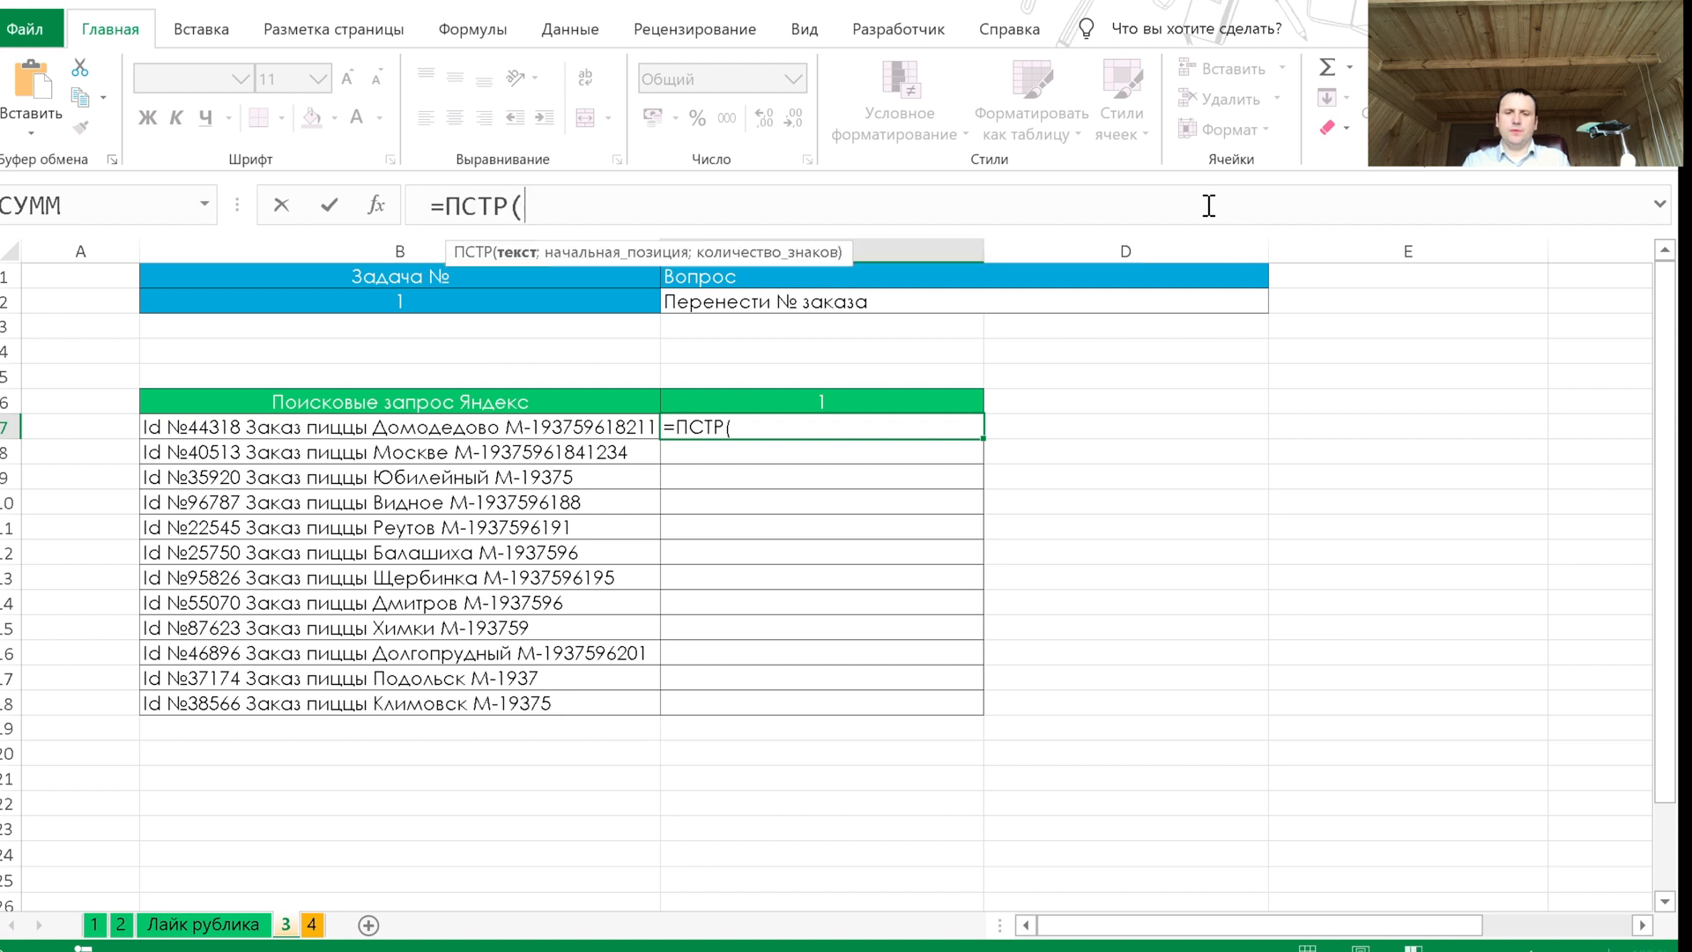
{"action": "type", "text": ";"}
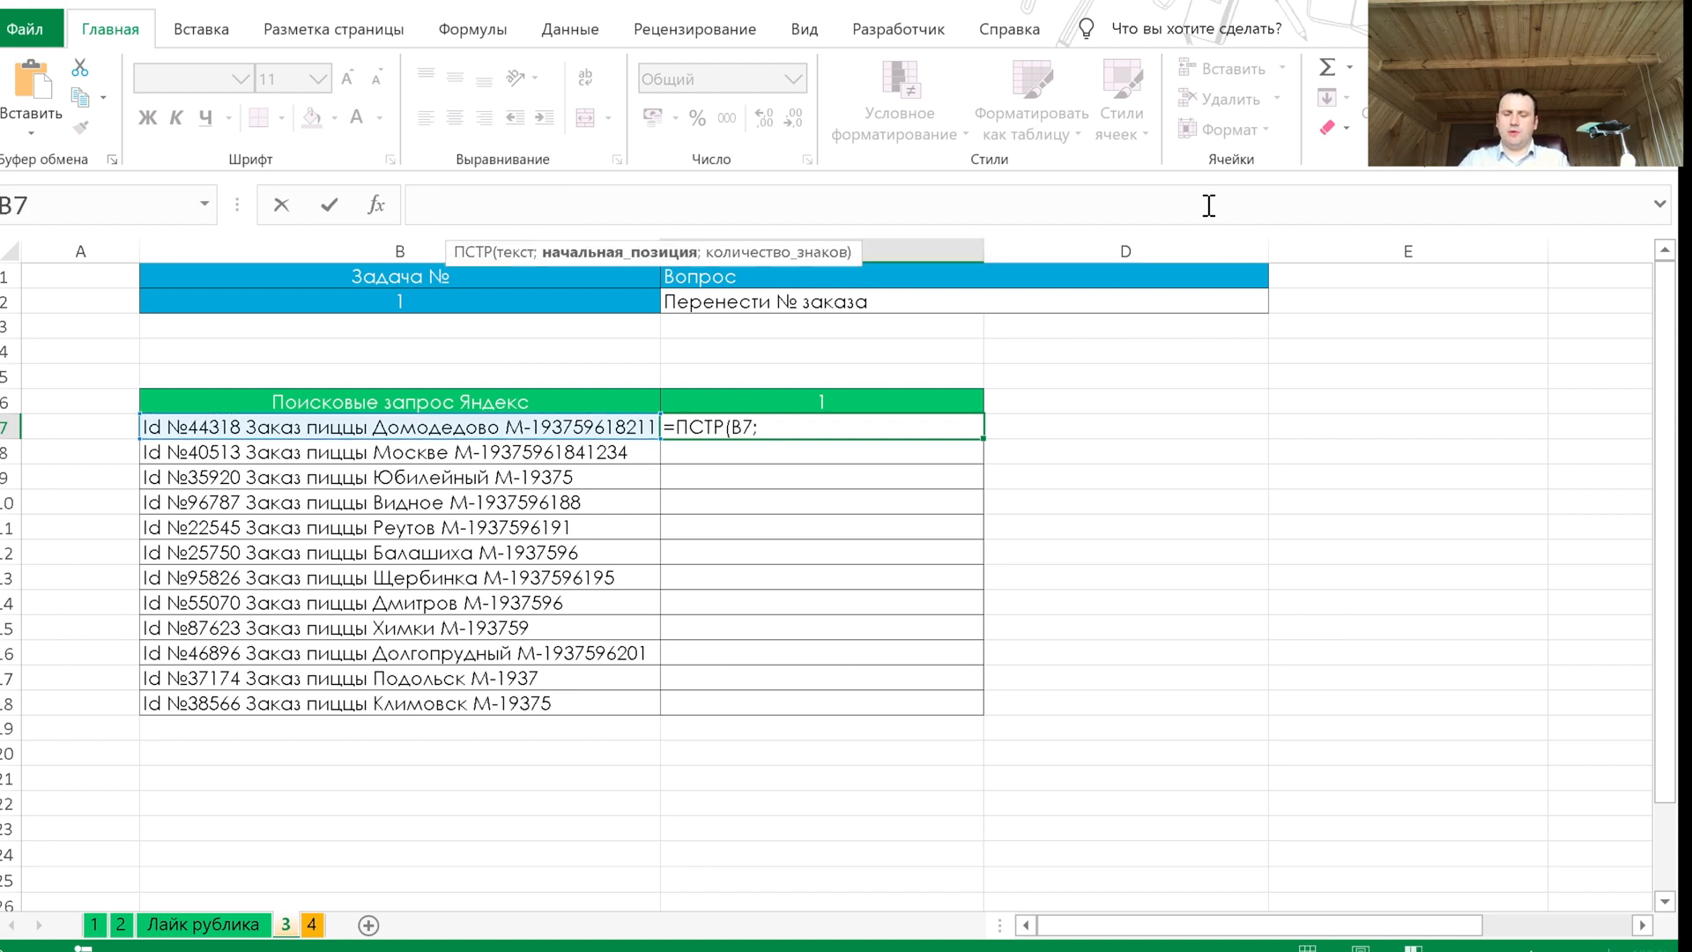
{"action": "key", "text": "ctrl+shift+u"}
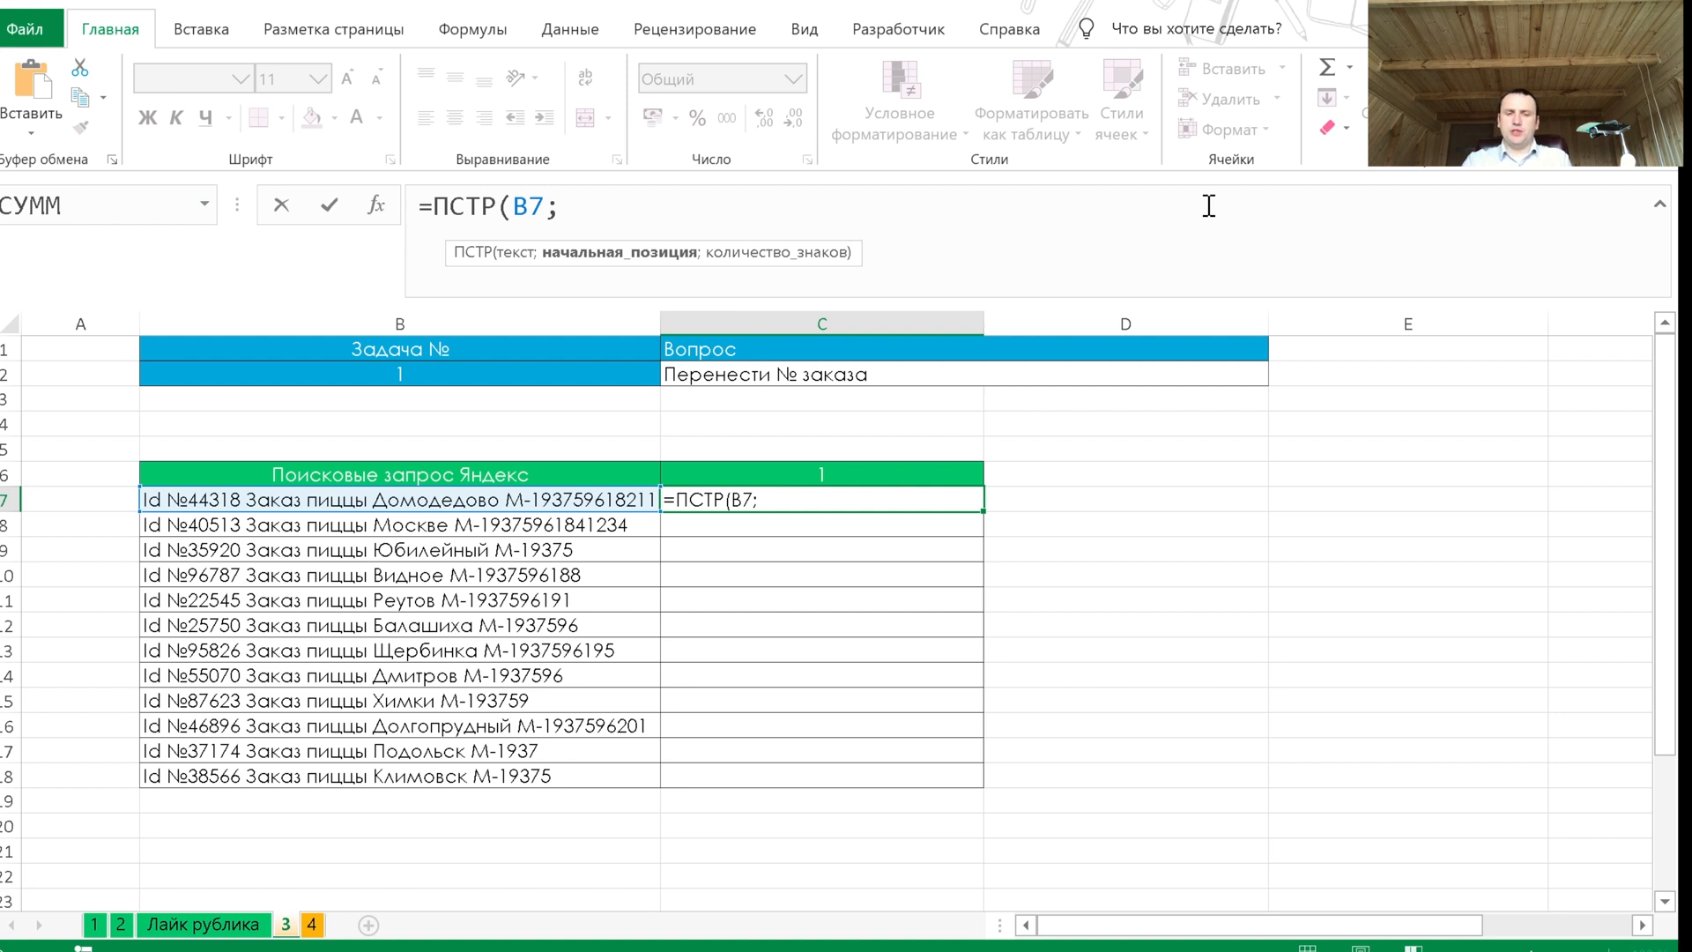
Add ПОИСК("М-";B7) as the start position of the ПСТР formula in C7
{"action": "type", "text": "поис"}
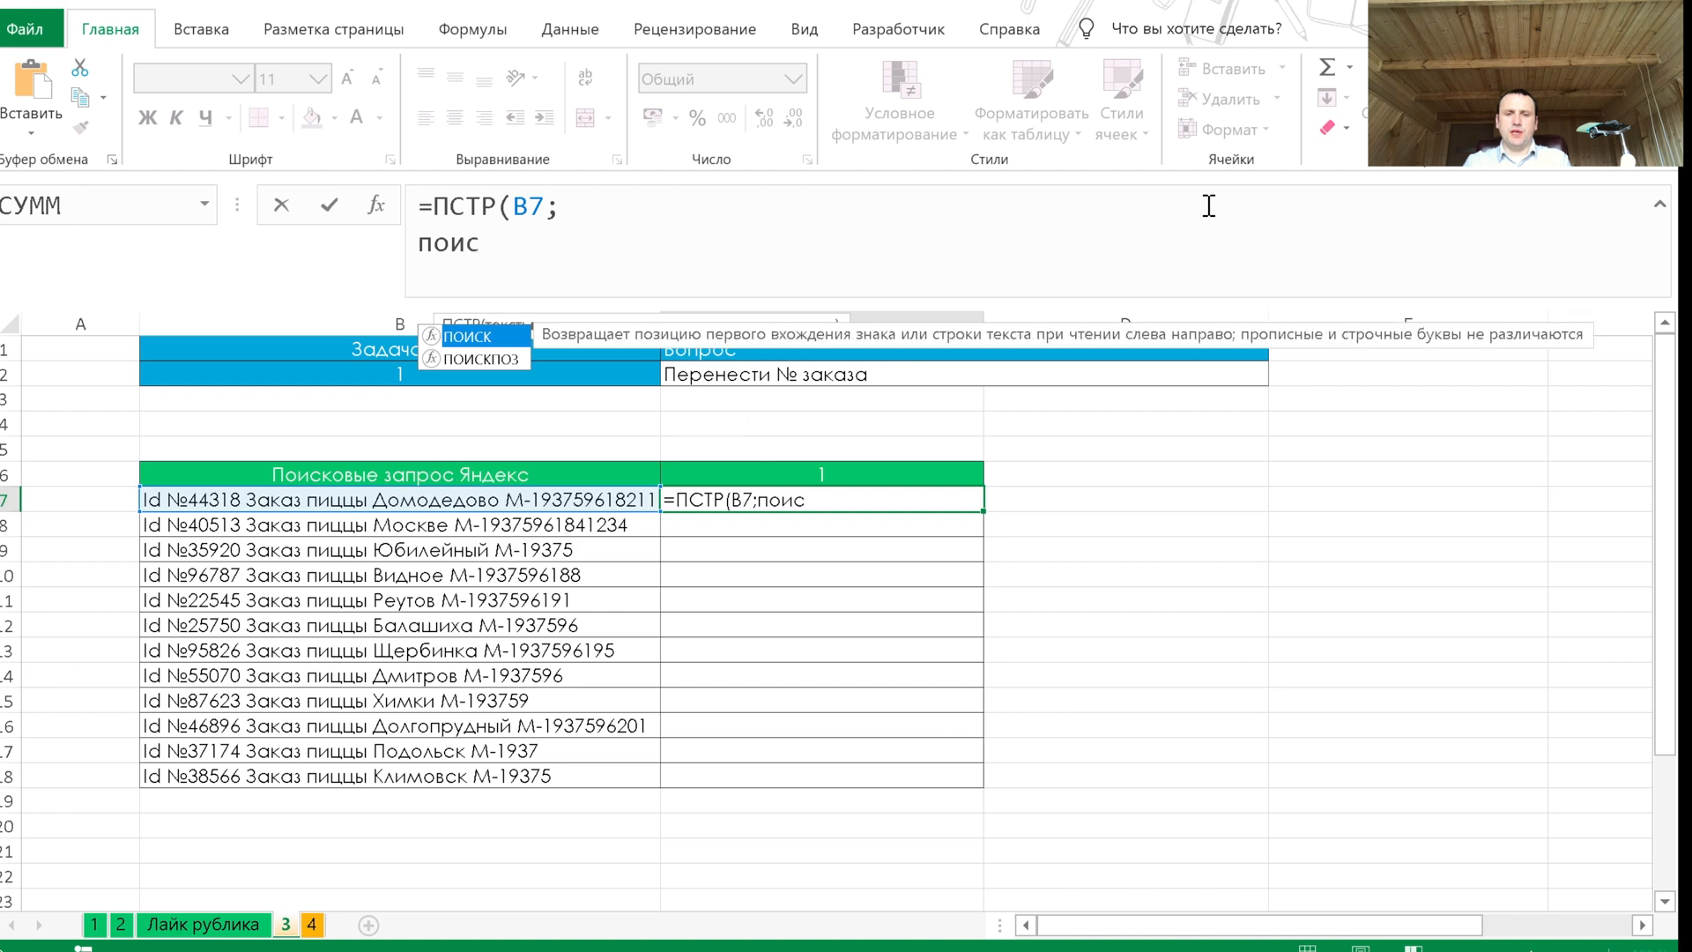
{"action": "key", "text": "Tab"}
{"action": "type", "text": "\"М-\";"}
{"action": "key", "text": "Left"}
{"action": "type", "text": ");"}
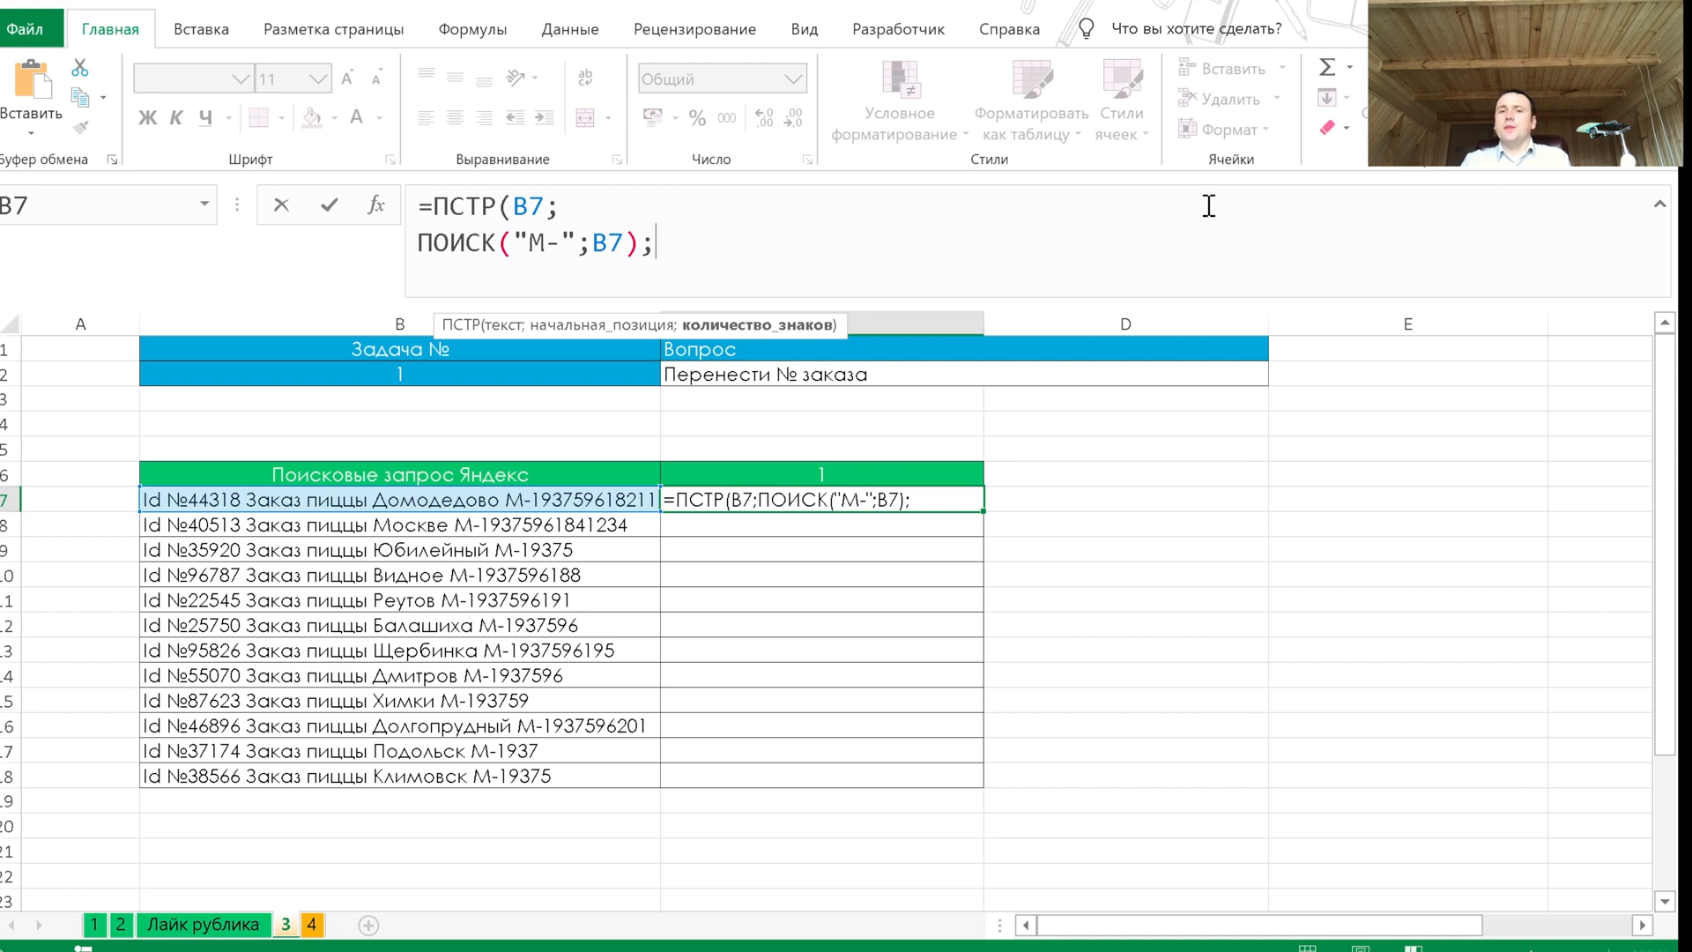
Finish the formula in C7 with 99 as the number of characters and fill it down to C18
{"action": "type", "text": "99)"}
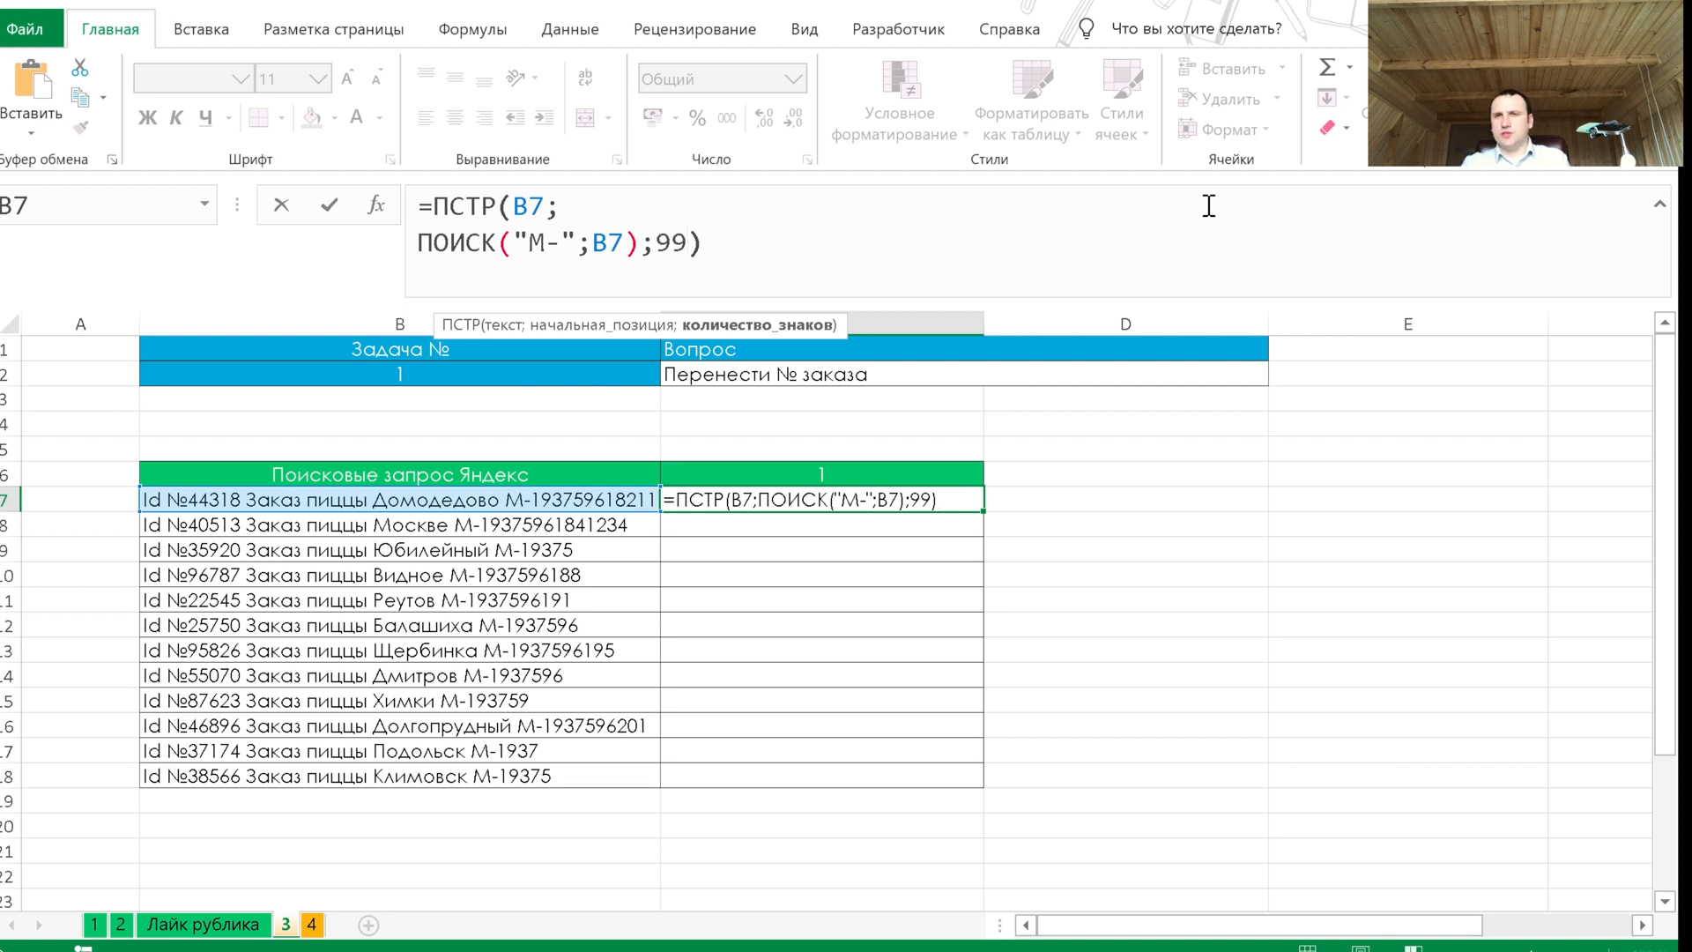
{"action": "key", "text": "Return"}
{"action": "left_click", "coordinate": [903, 553]}
{"action": "left_click", "coordinate": [876, 756]}
{"action": "left_click", "coordinate": [902, 510]}
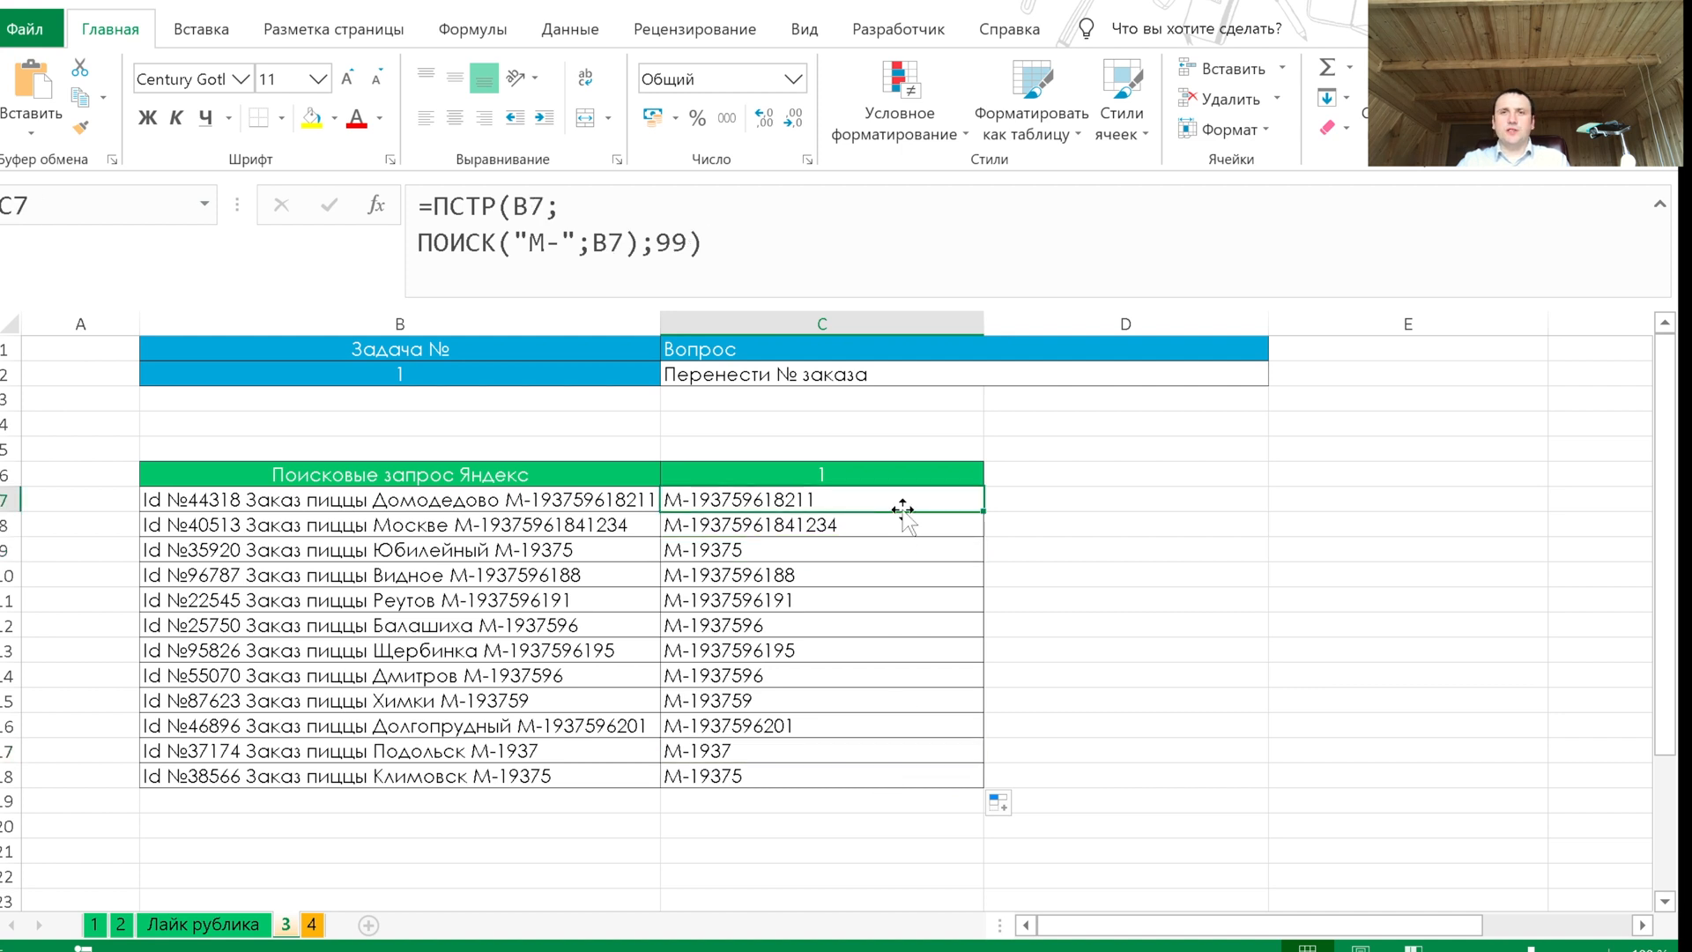
On sheet 4, start a ПСТР formula in C7 with B7 as its text and break to a second line
{"action": "left_click", "coordinate": [312, 924]}
{"action": "left_click", "coordinate": [766, 502]}
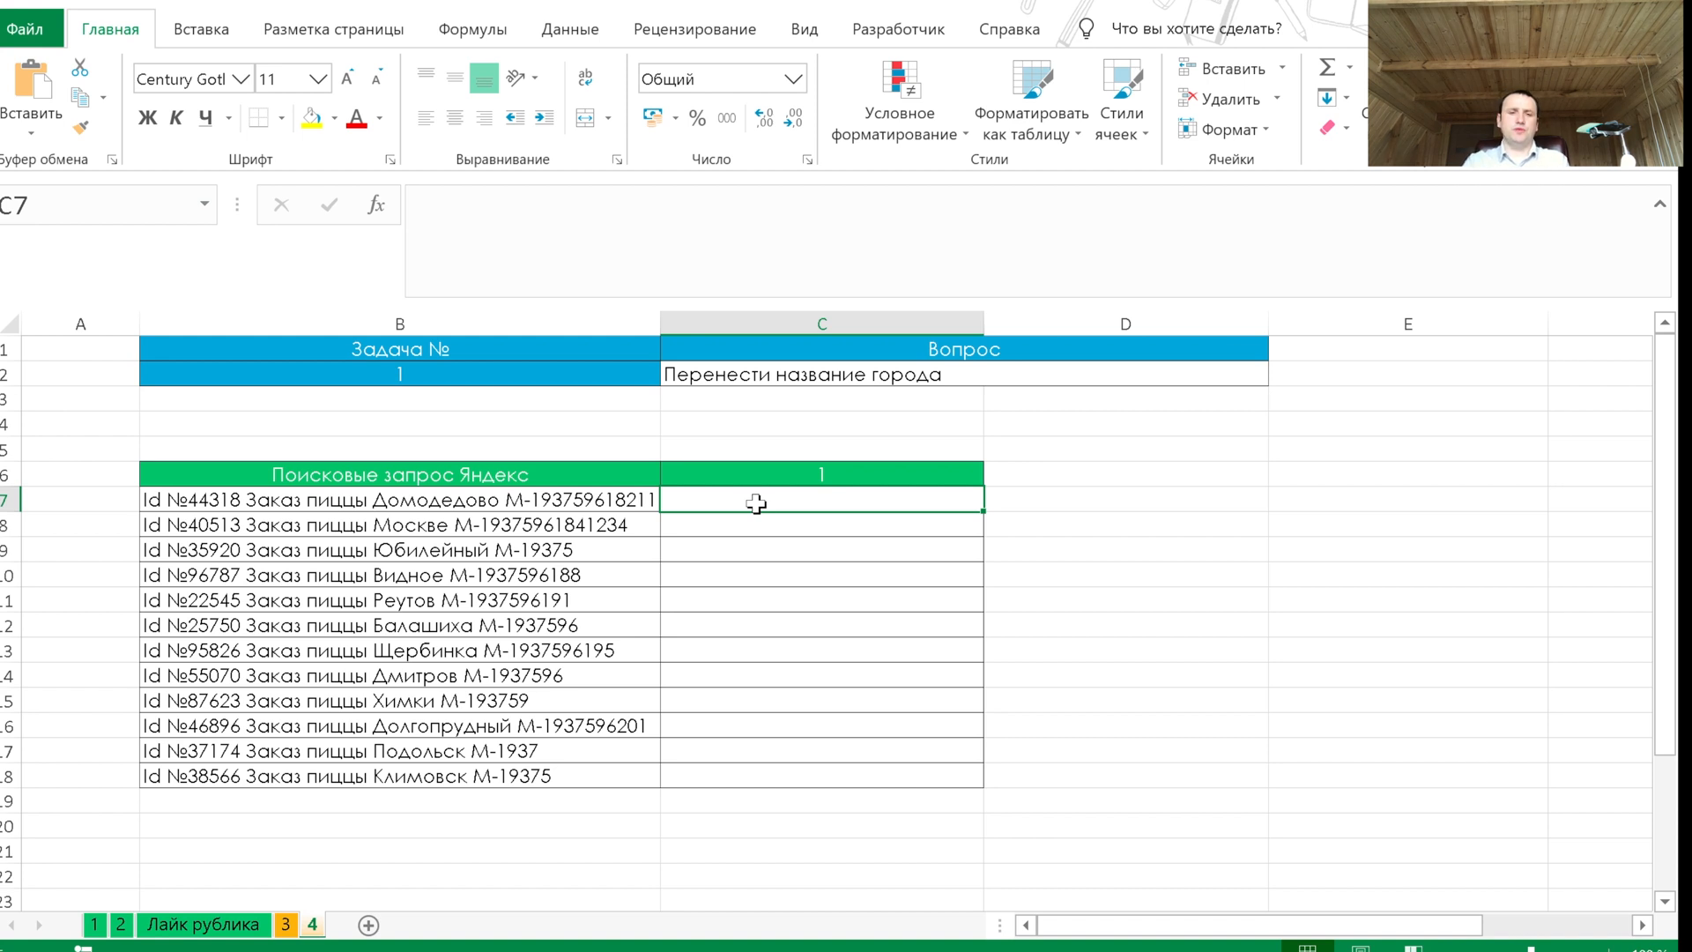
{"action": "type", "text": "=пстр"}
{"action": "key", "text": "Tab"}
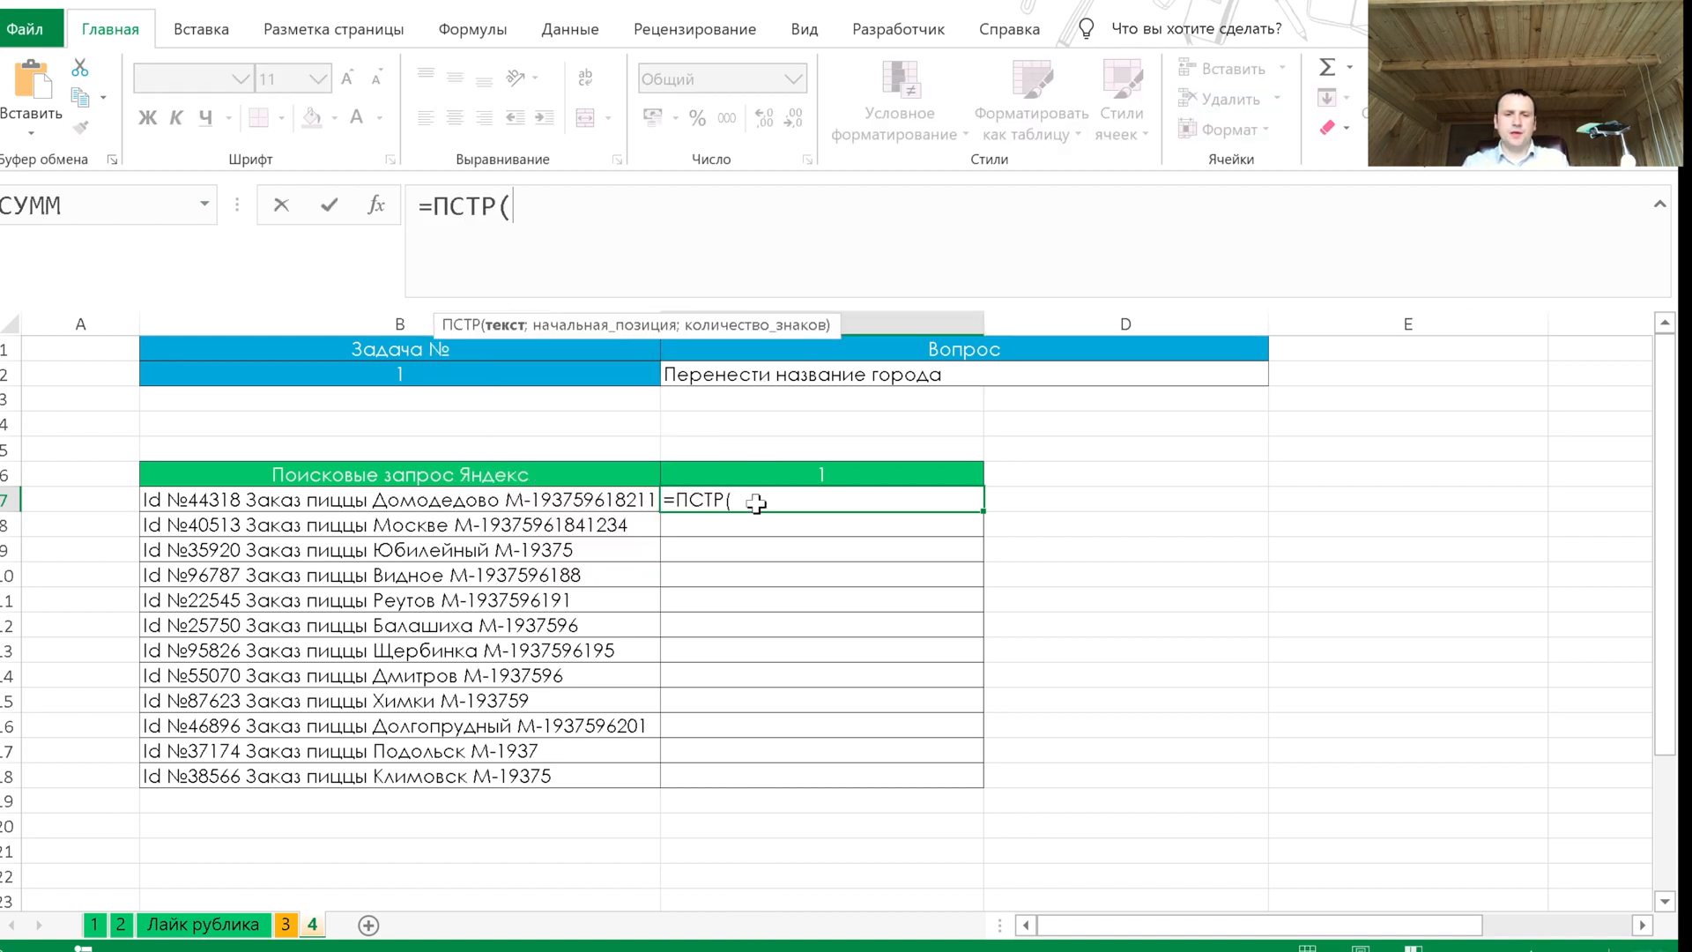
{"action": "key", "text": "Left"}
{"action": "type", "text": ";"}
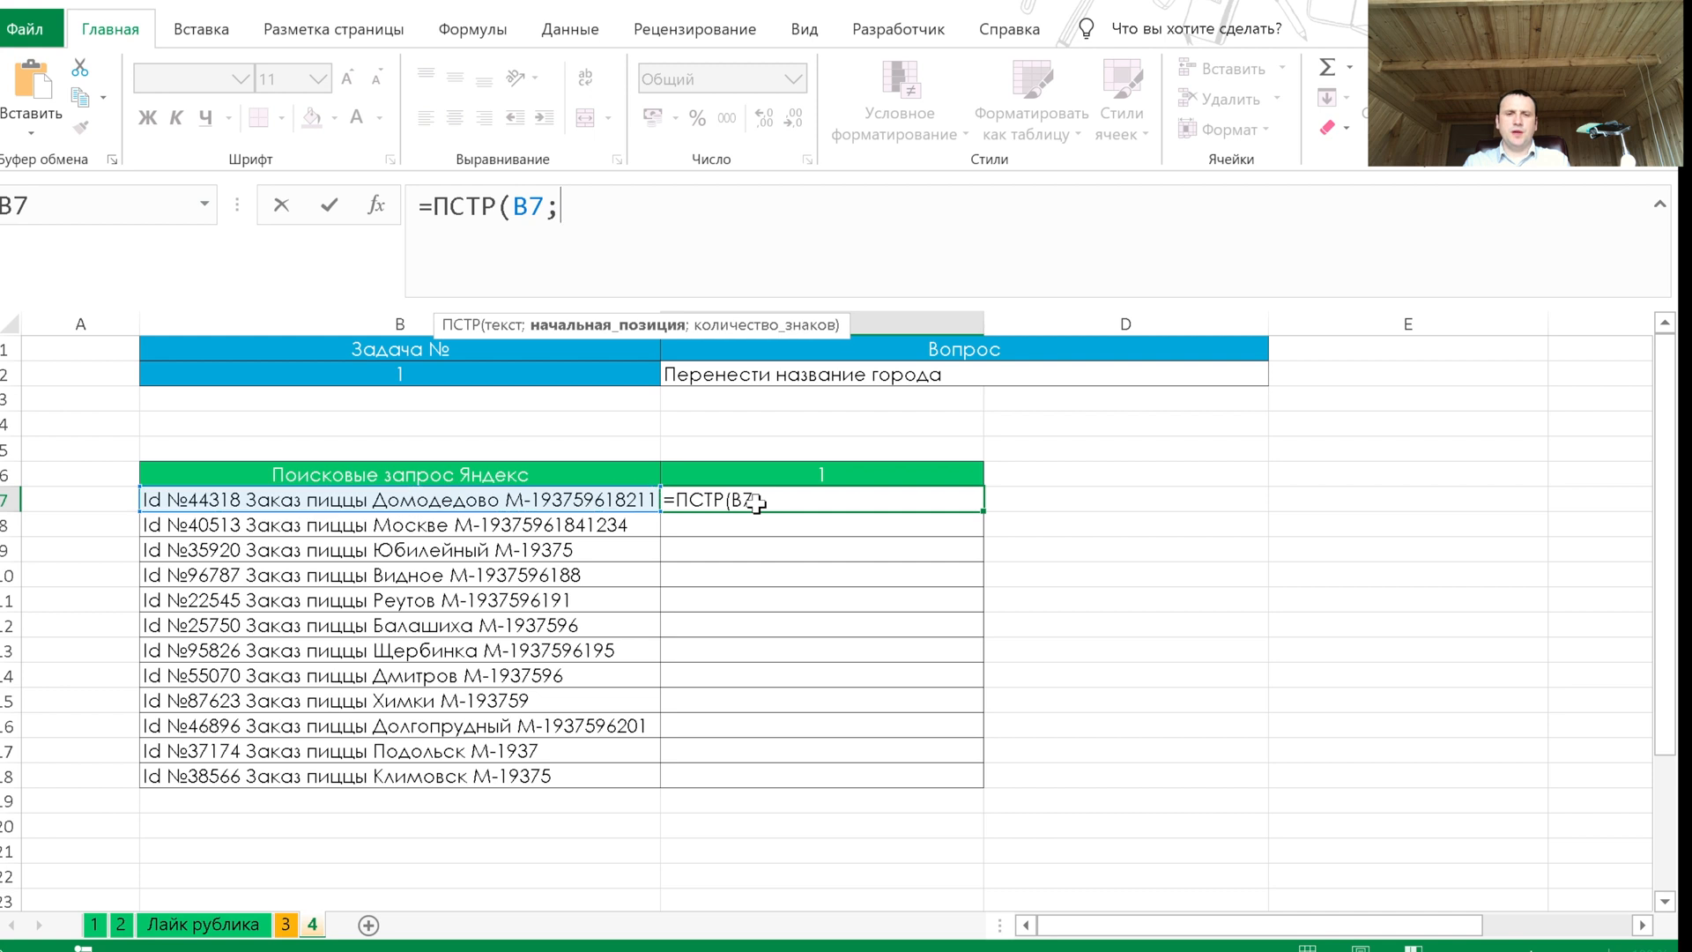
{"action": "key", "text": "alt+Return"}
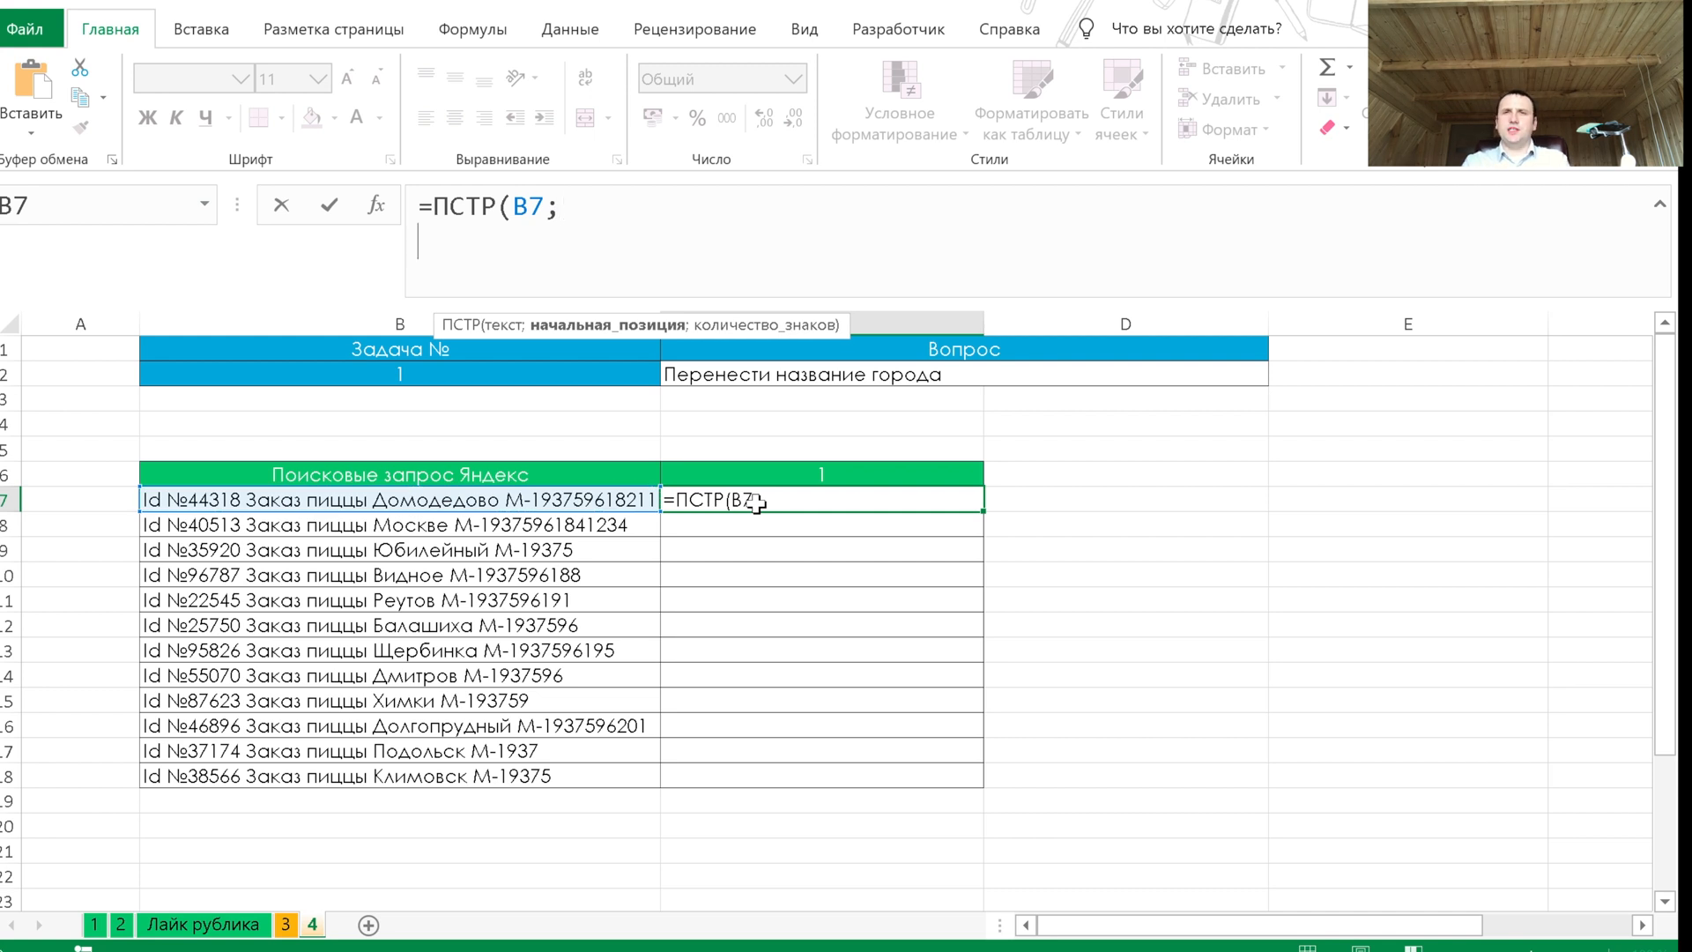
Add ПОИСК("пиццы";B7)+6 as the start position of the city-name formula
{"action": "type", "text": "поис"}
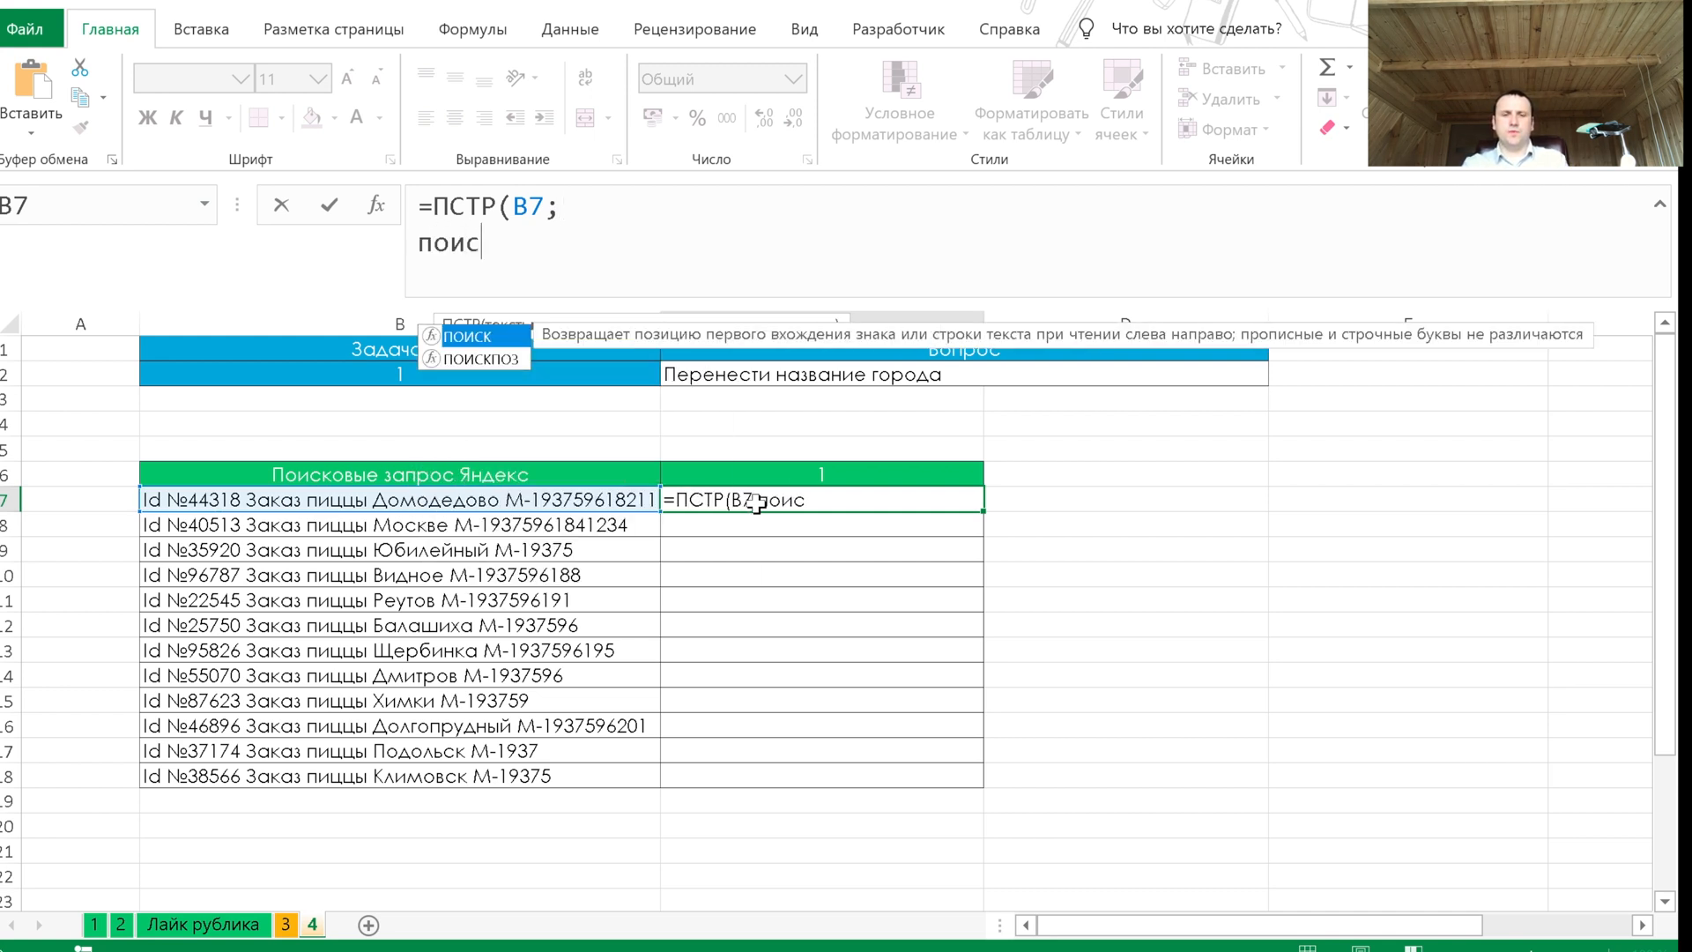
{"action": "key", "text": "Tab"}
{"action": "type", "text": "\""}
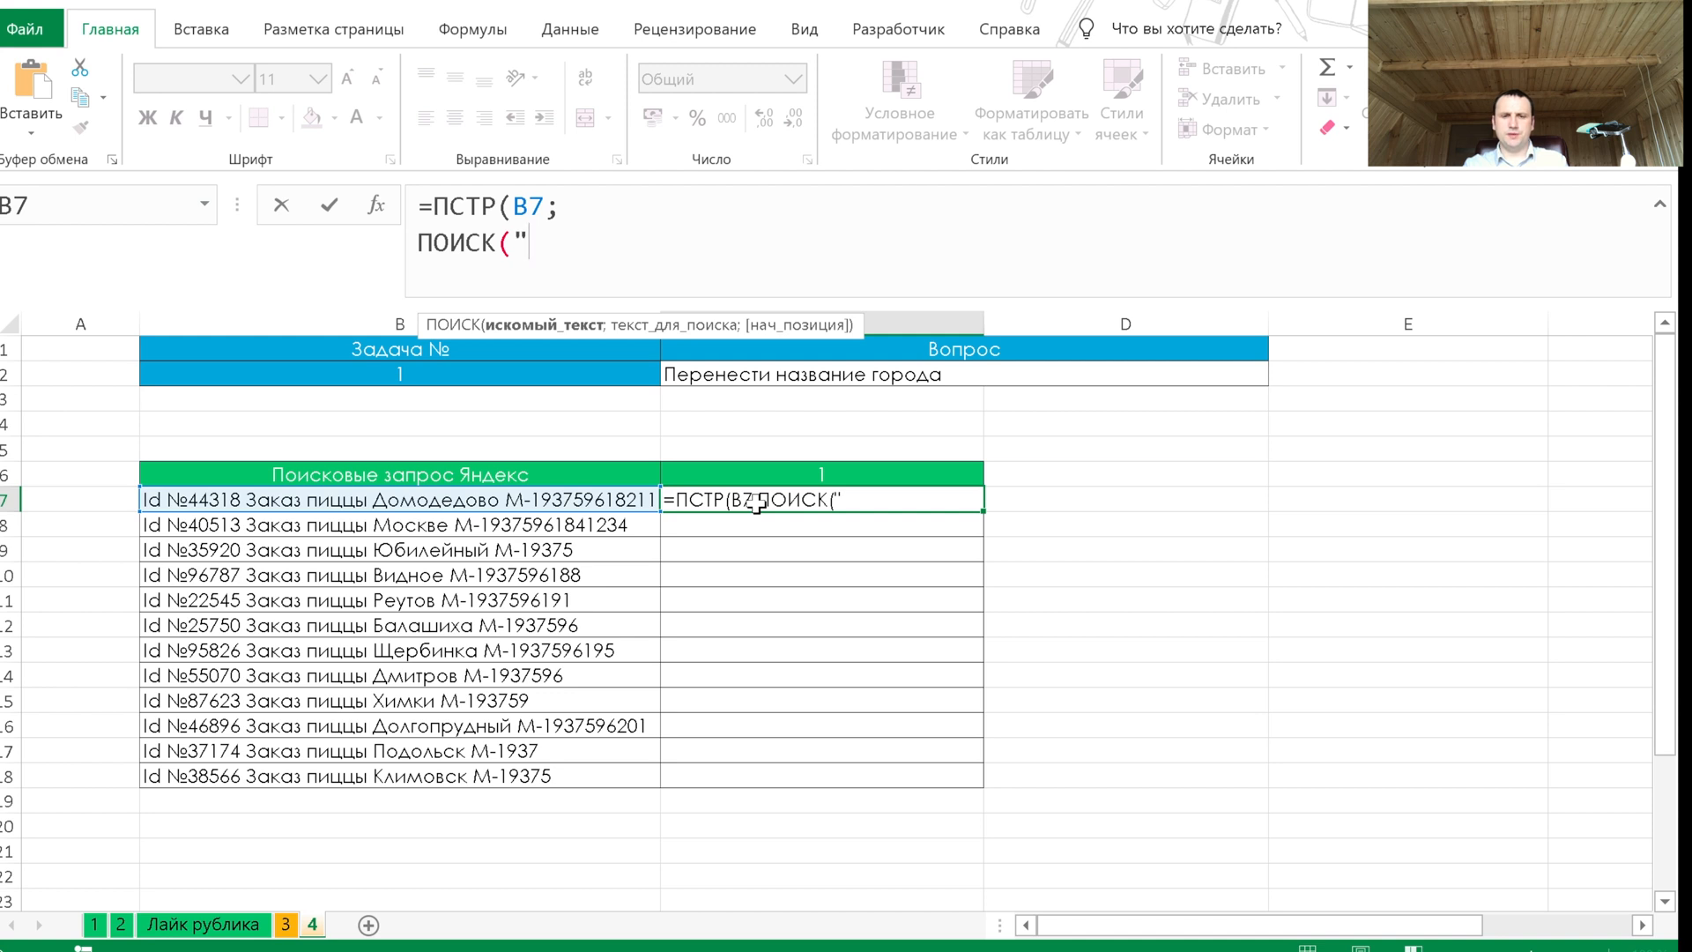
{"action": "type", "text": "пиццы\";B7"}
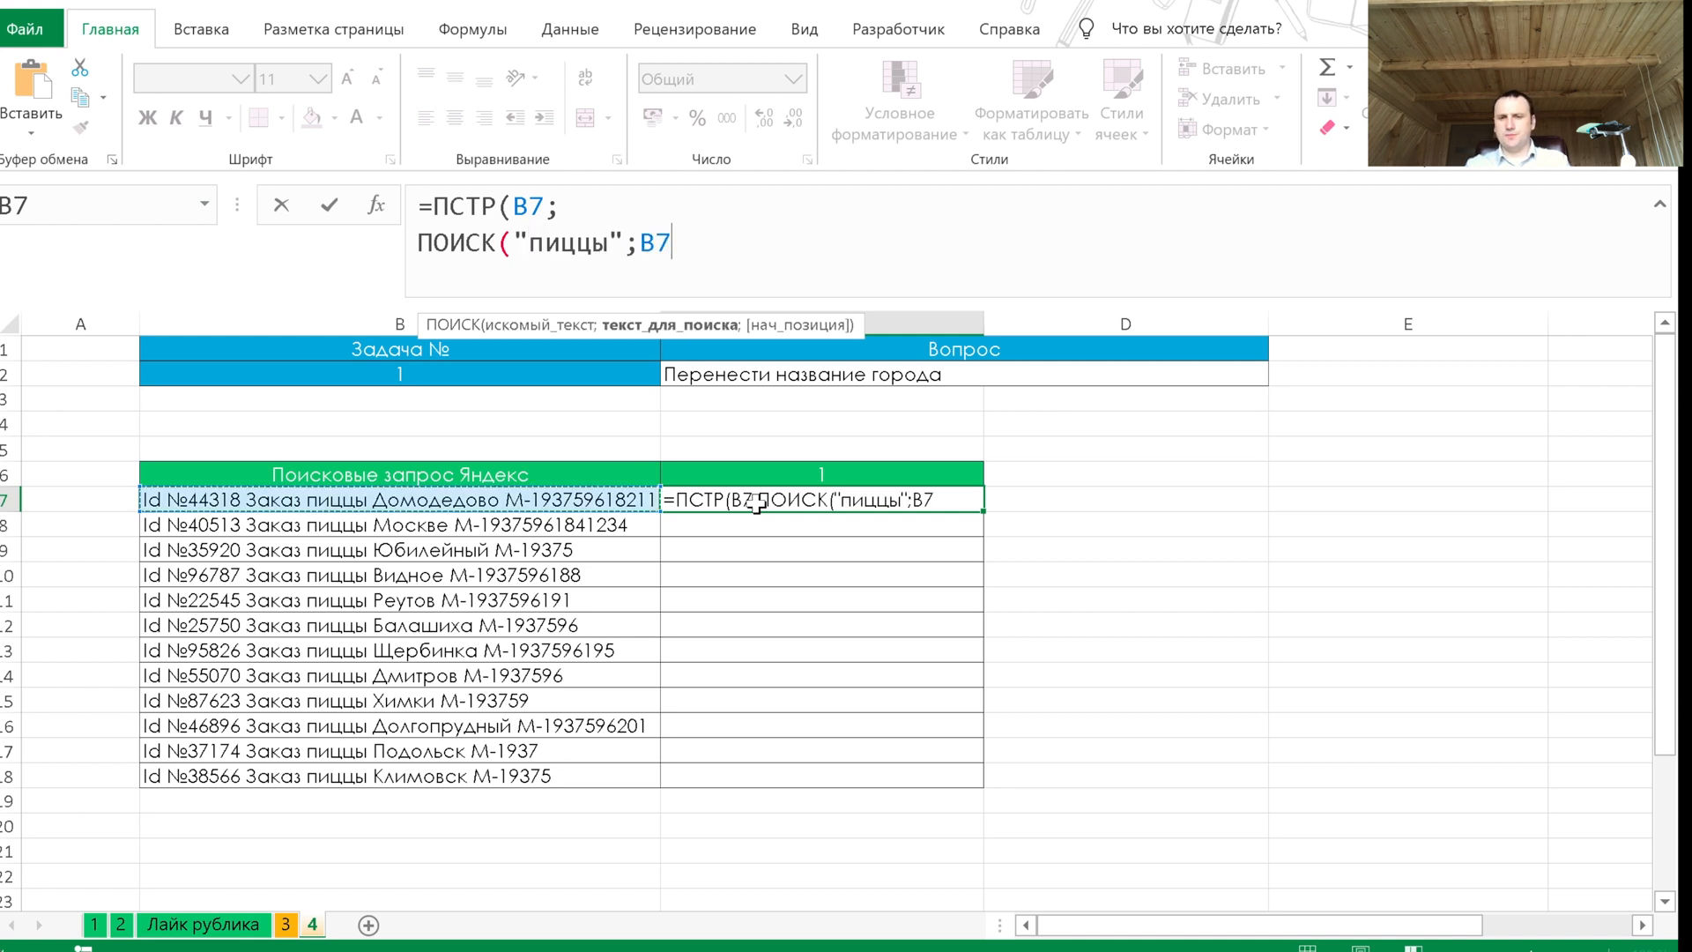
{"action": "type", "text": ";"}
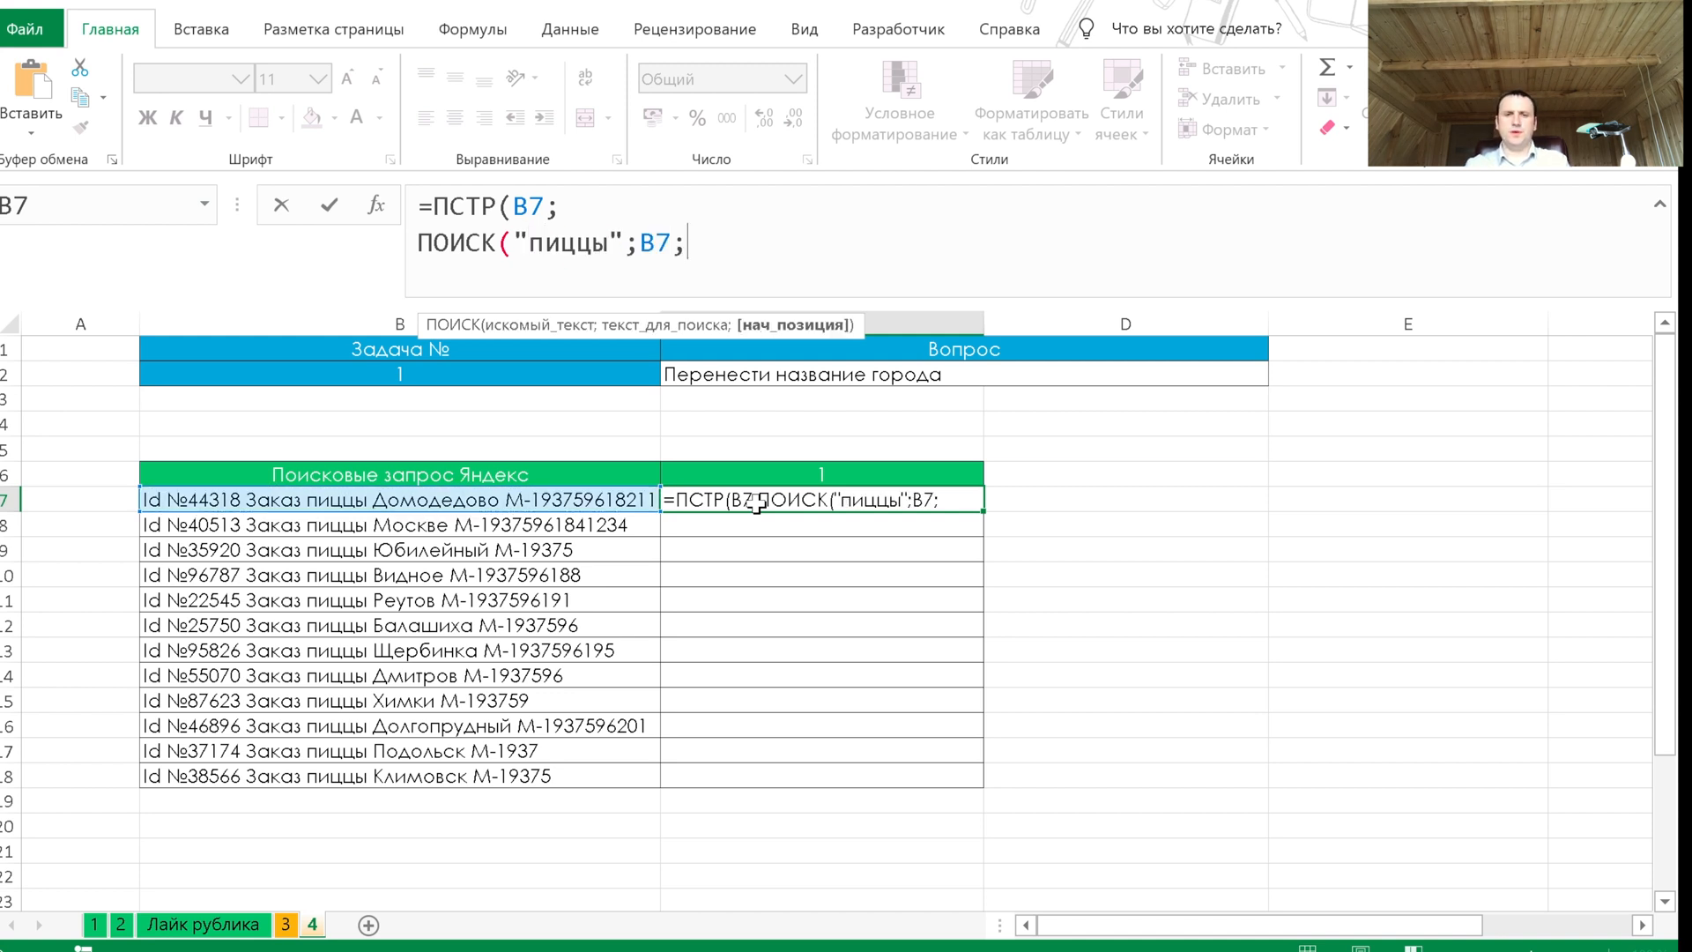
{"action": "key", "text": "BackSpace"}
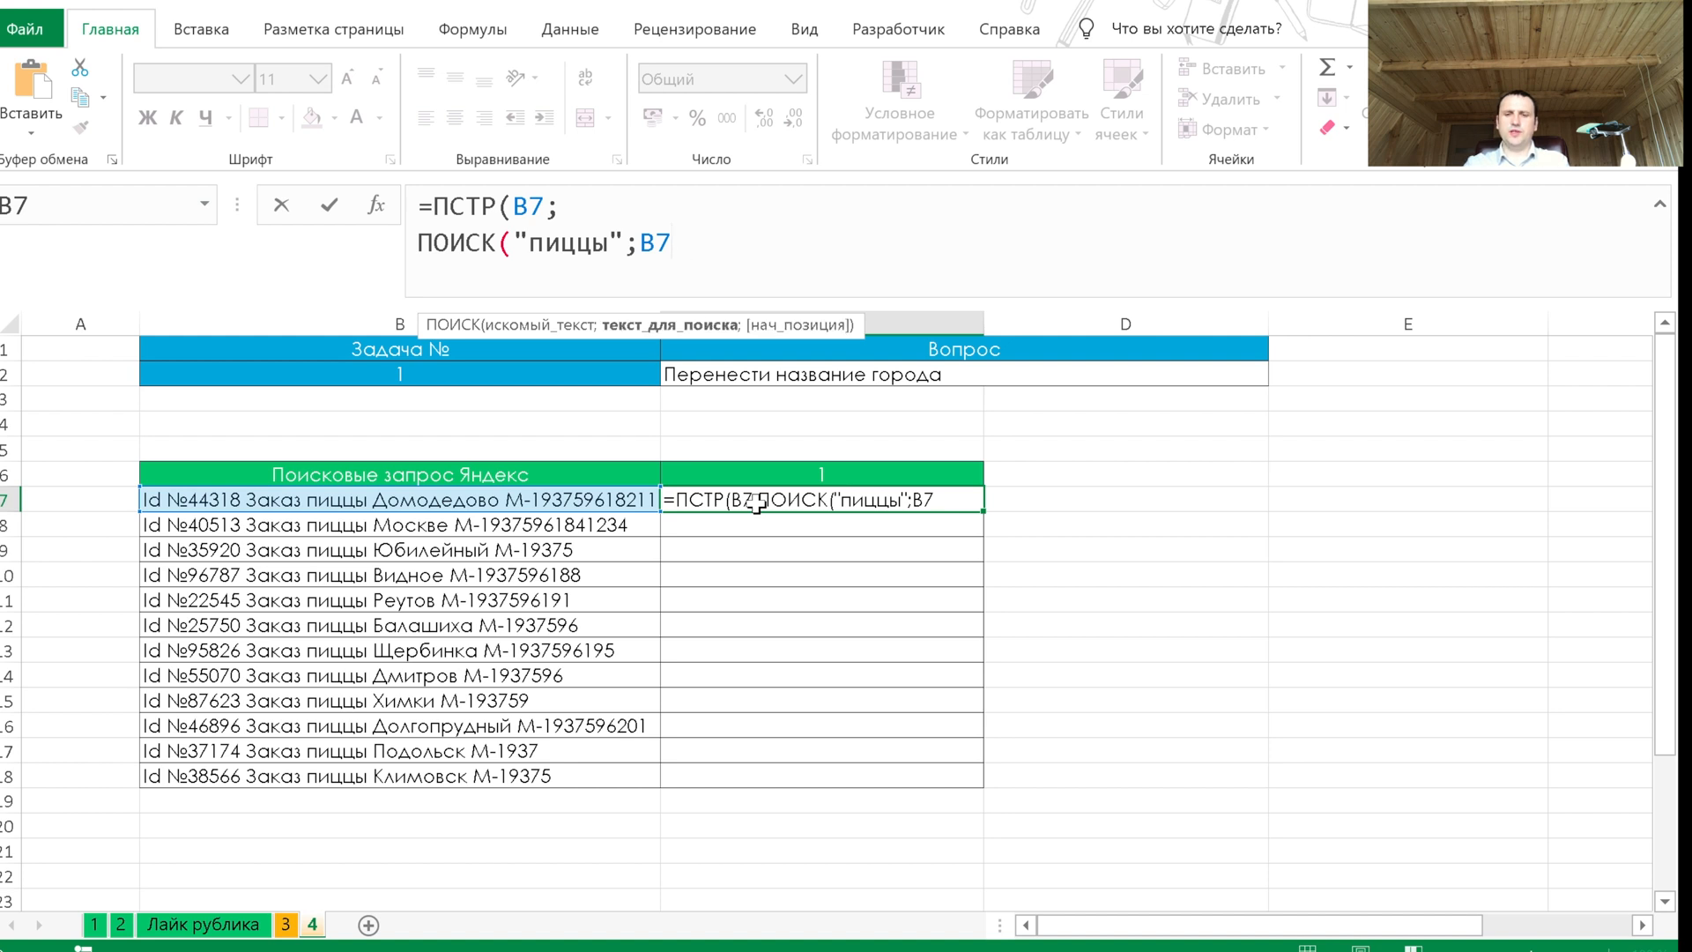
{"action": "type", "text": ")+6"}
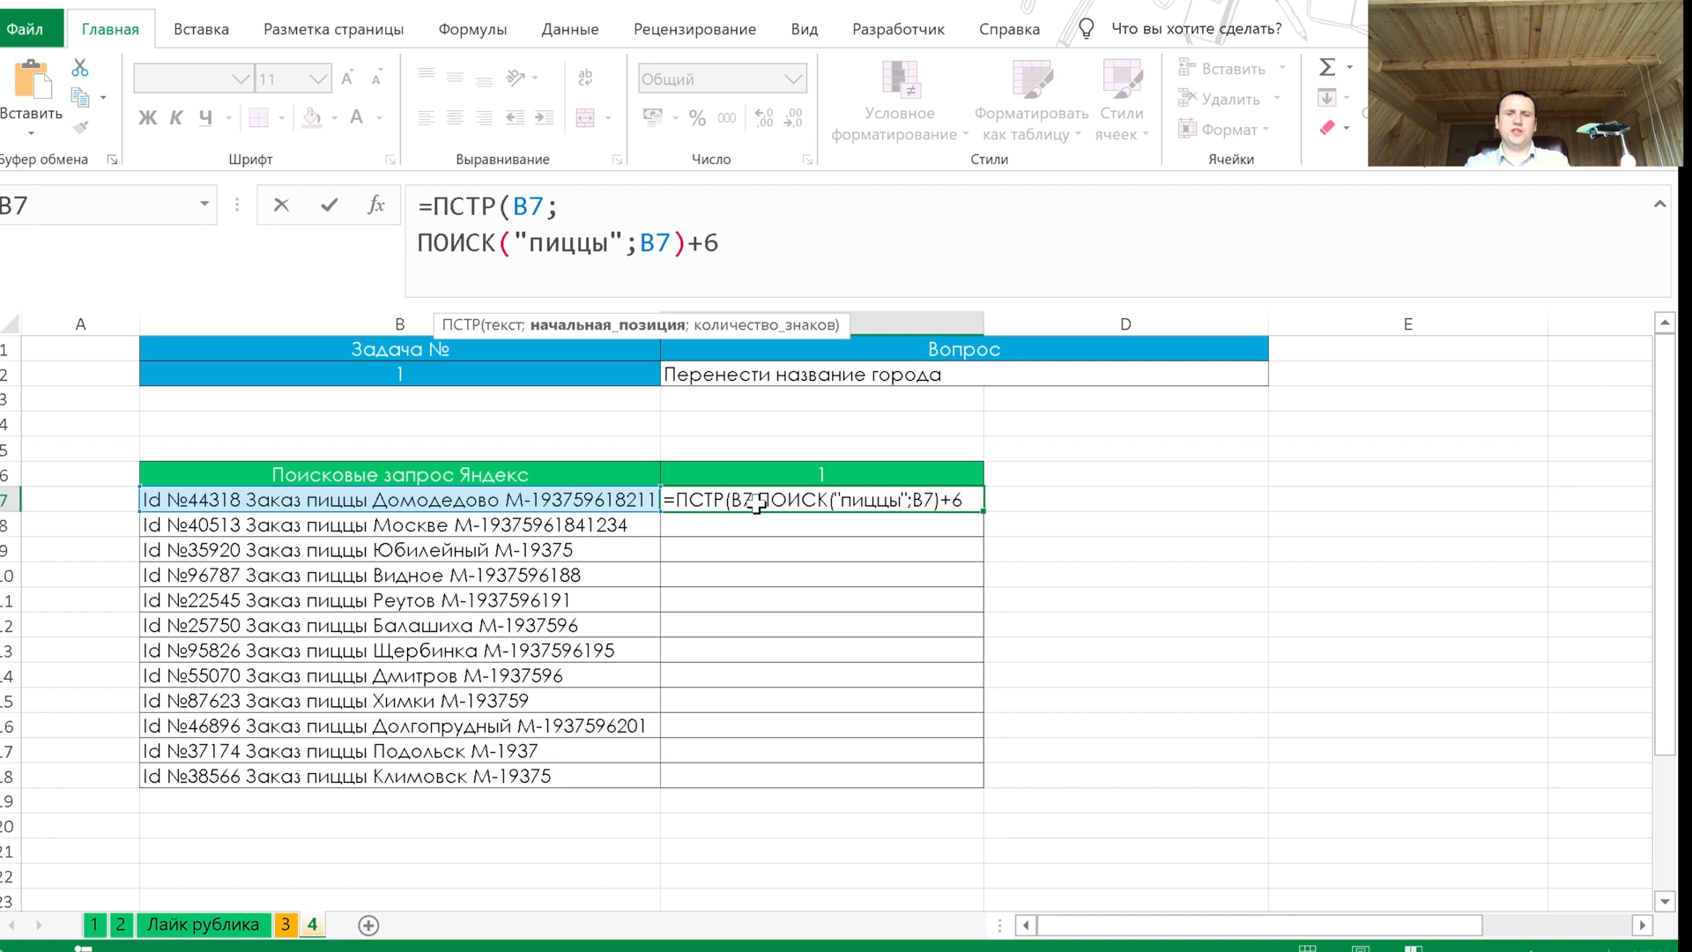
Begin the number-of-characters argument on a third line with ПОИСК("М-";B7) followed by a minus sign
{"action": "type", "text": ";"}
{"action": "key", "text": "Return"}
{"action": "key", "text": "Return"}
{"action": "key", "text": "alt+Return"}
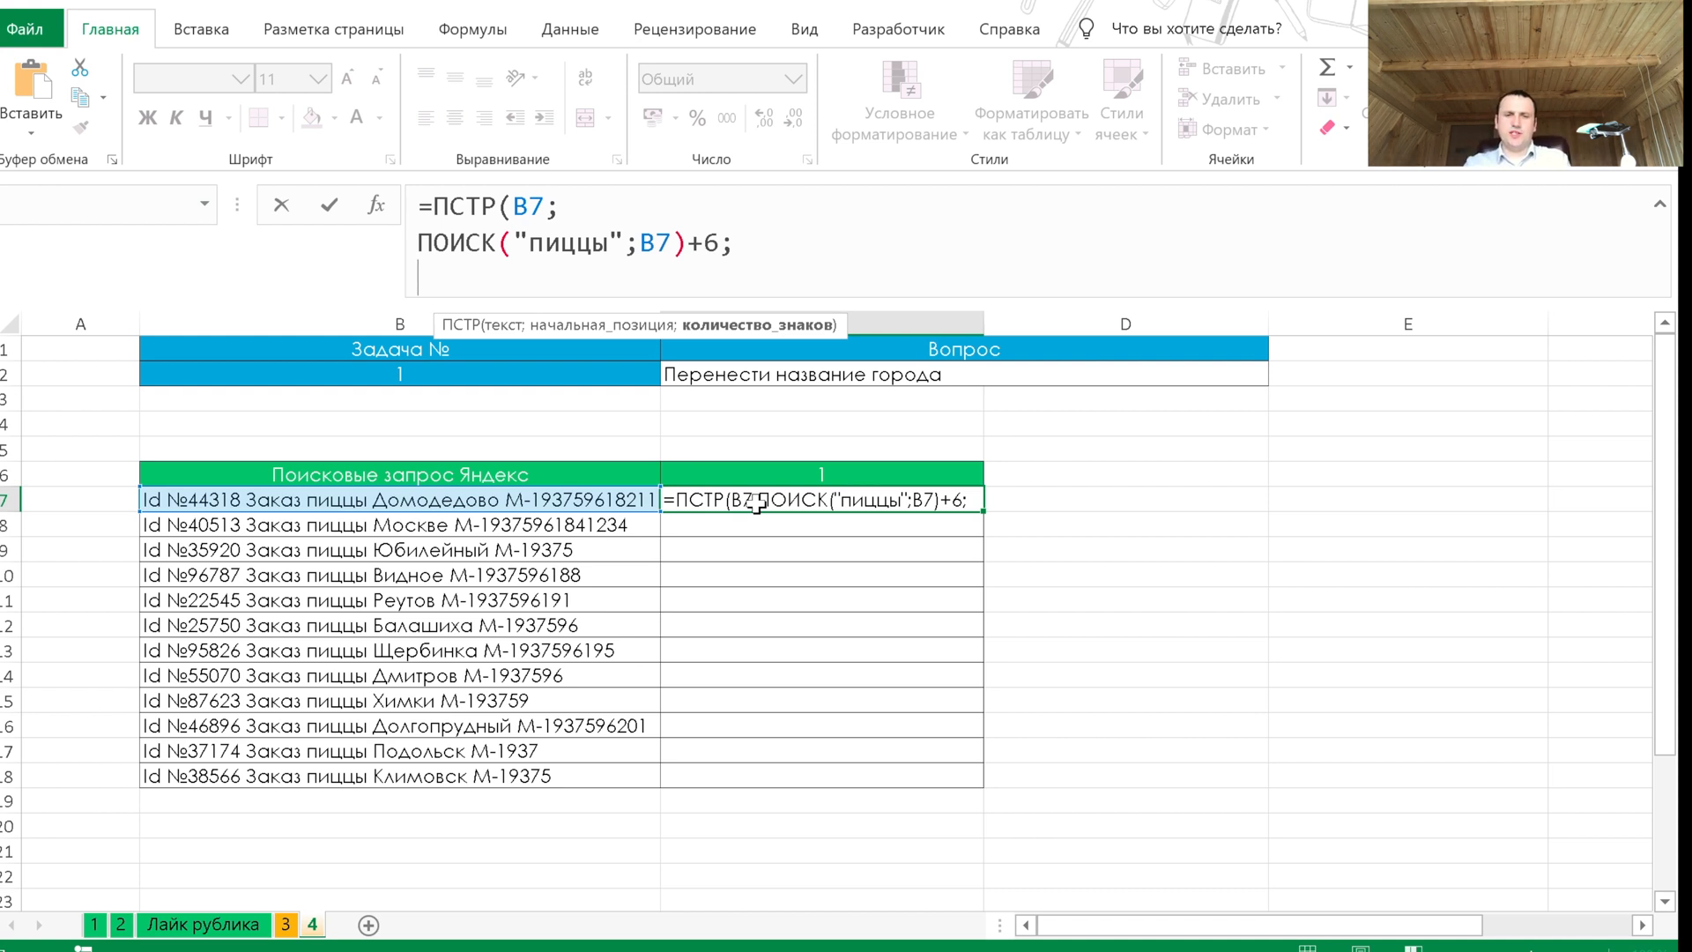
{"action": "type", "text": "пои"}
{"action": "key", "text": "Tab"}
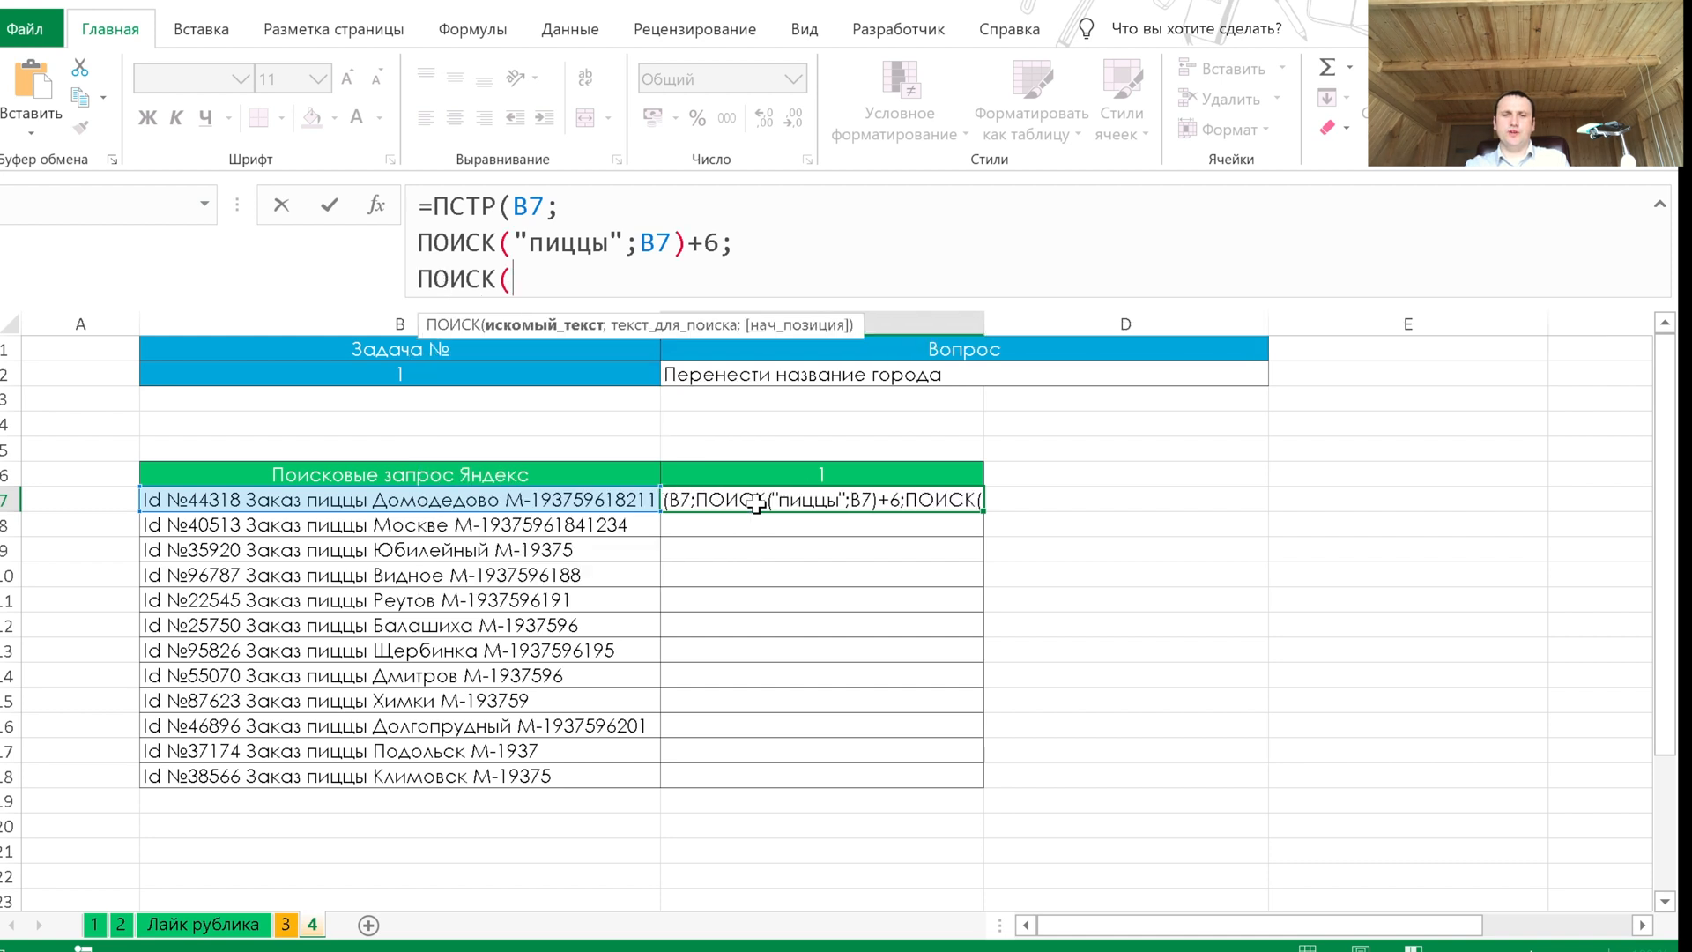
{"action": "left_click", "coordinate": [605, 500]}
{"action": "key", "text": "BackSpace"}
{"action": "key", "text": "BackSpace"}
{"action": "type", "text": "\"М"}
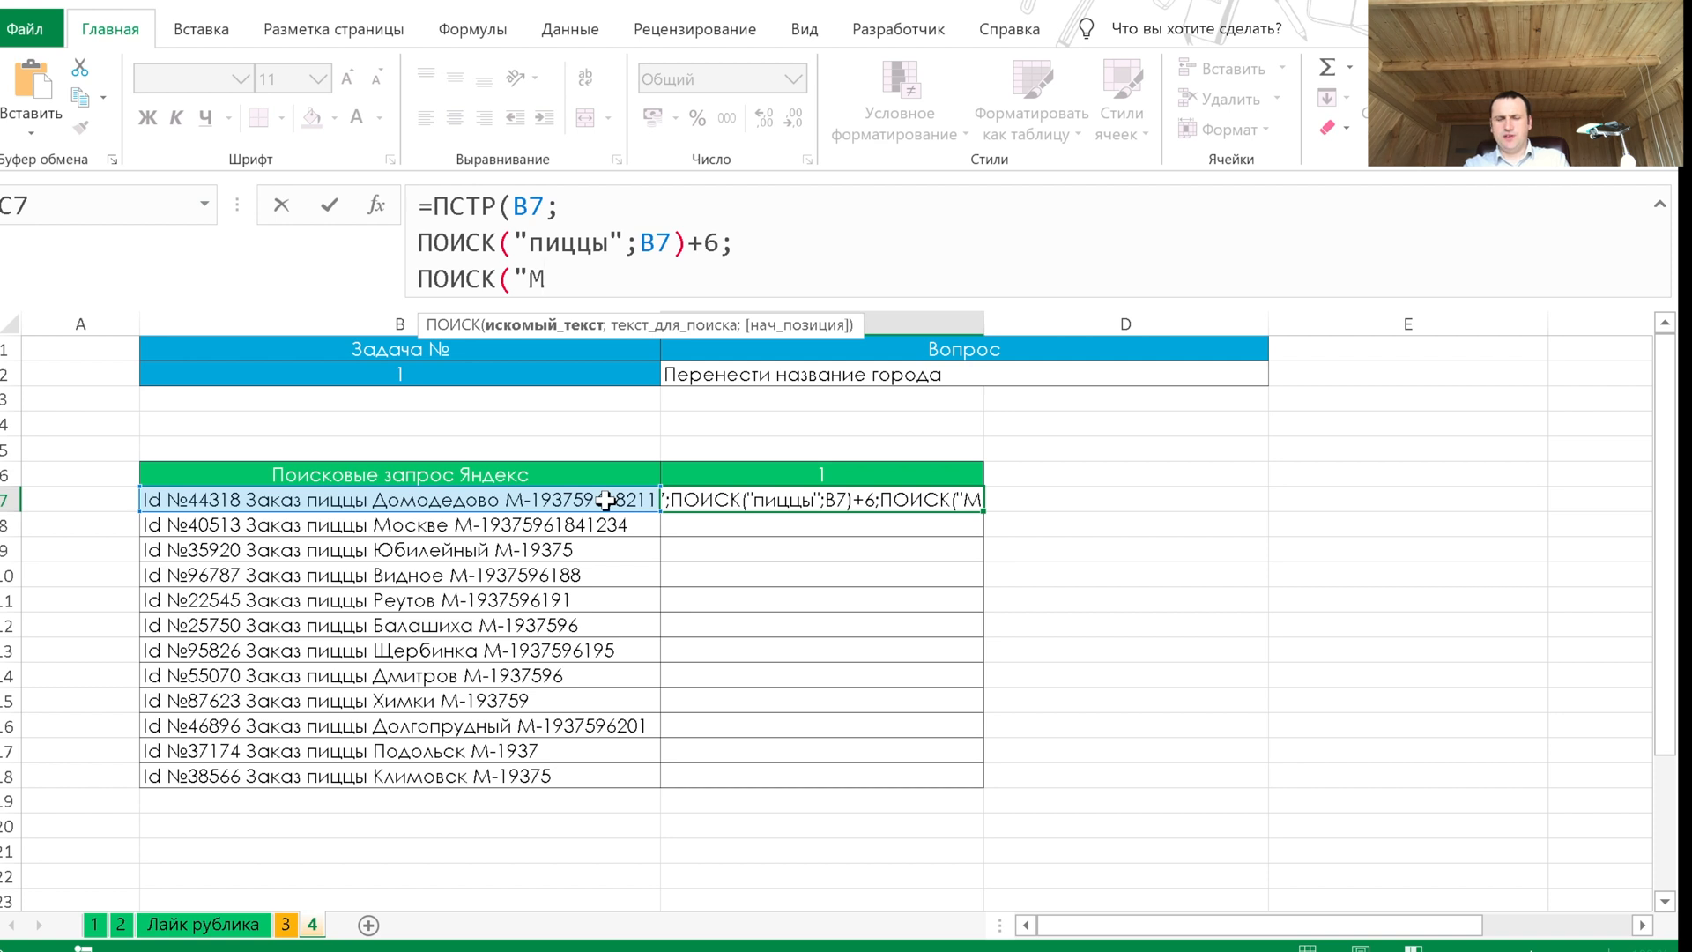
{"action": "type", "text": "-\";"}
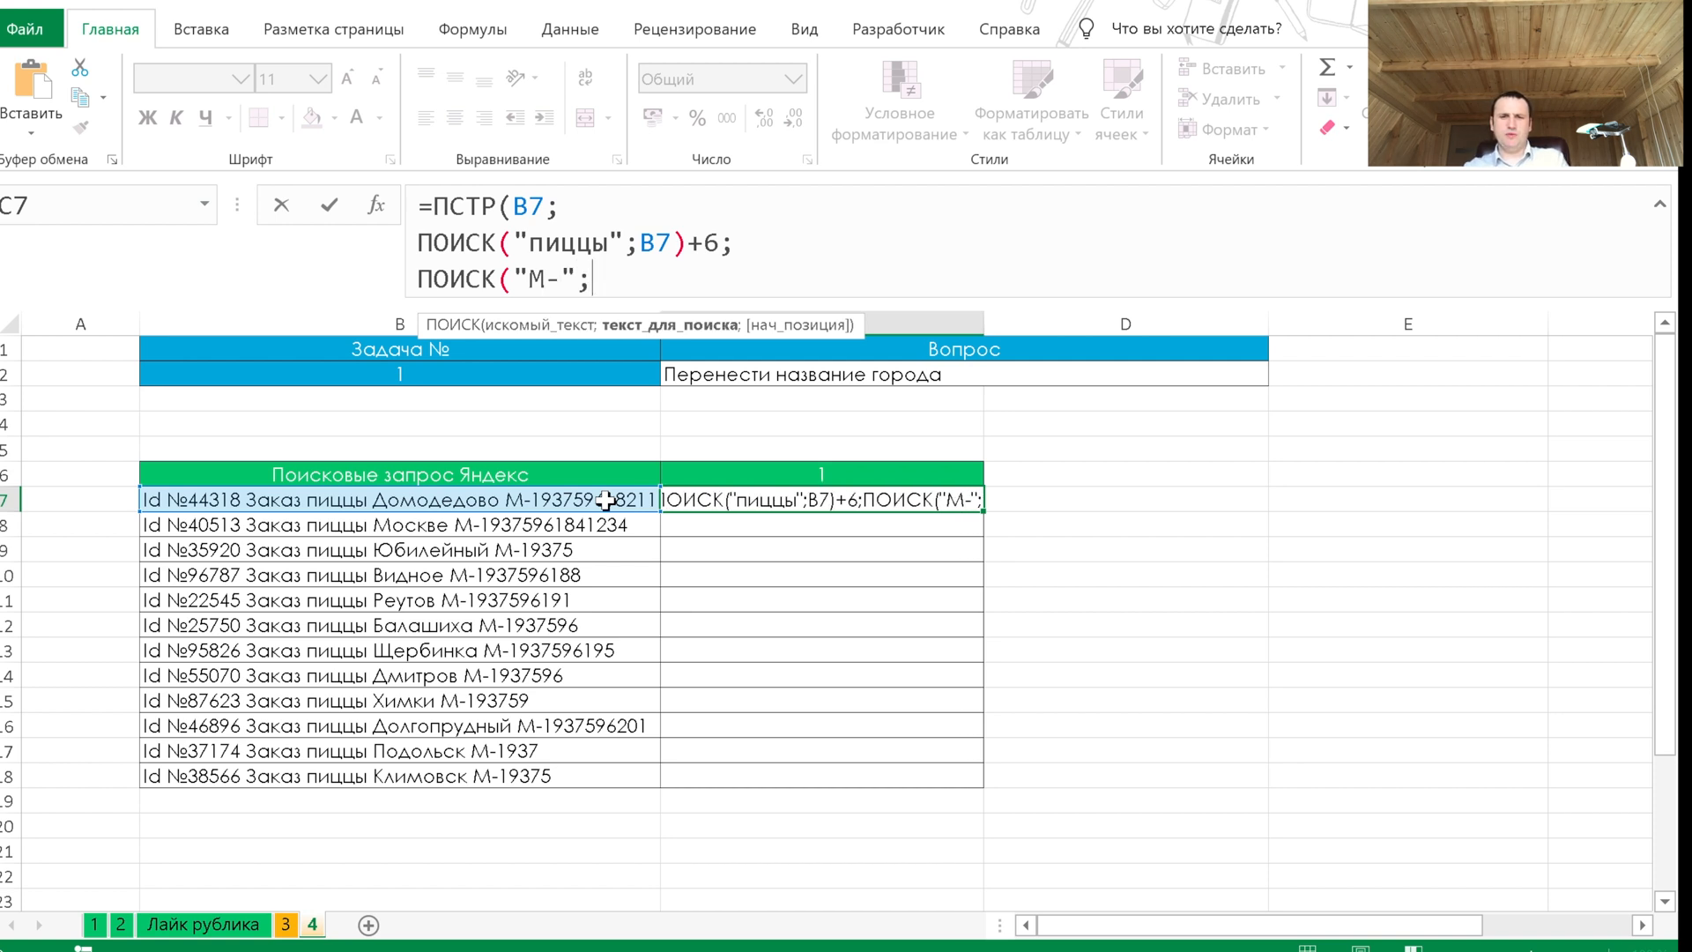
{"action": "left_click", "coordinate": [601, 500]}
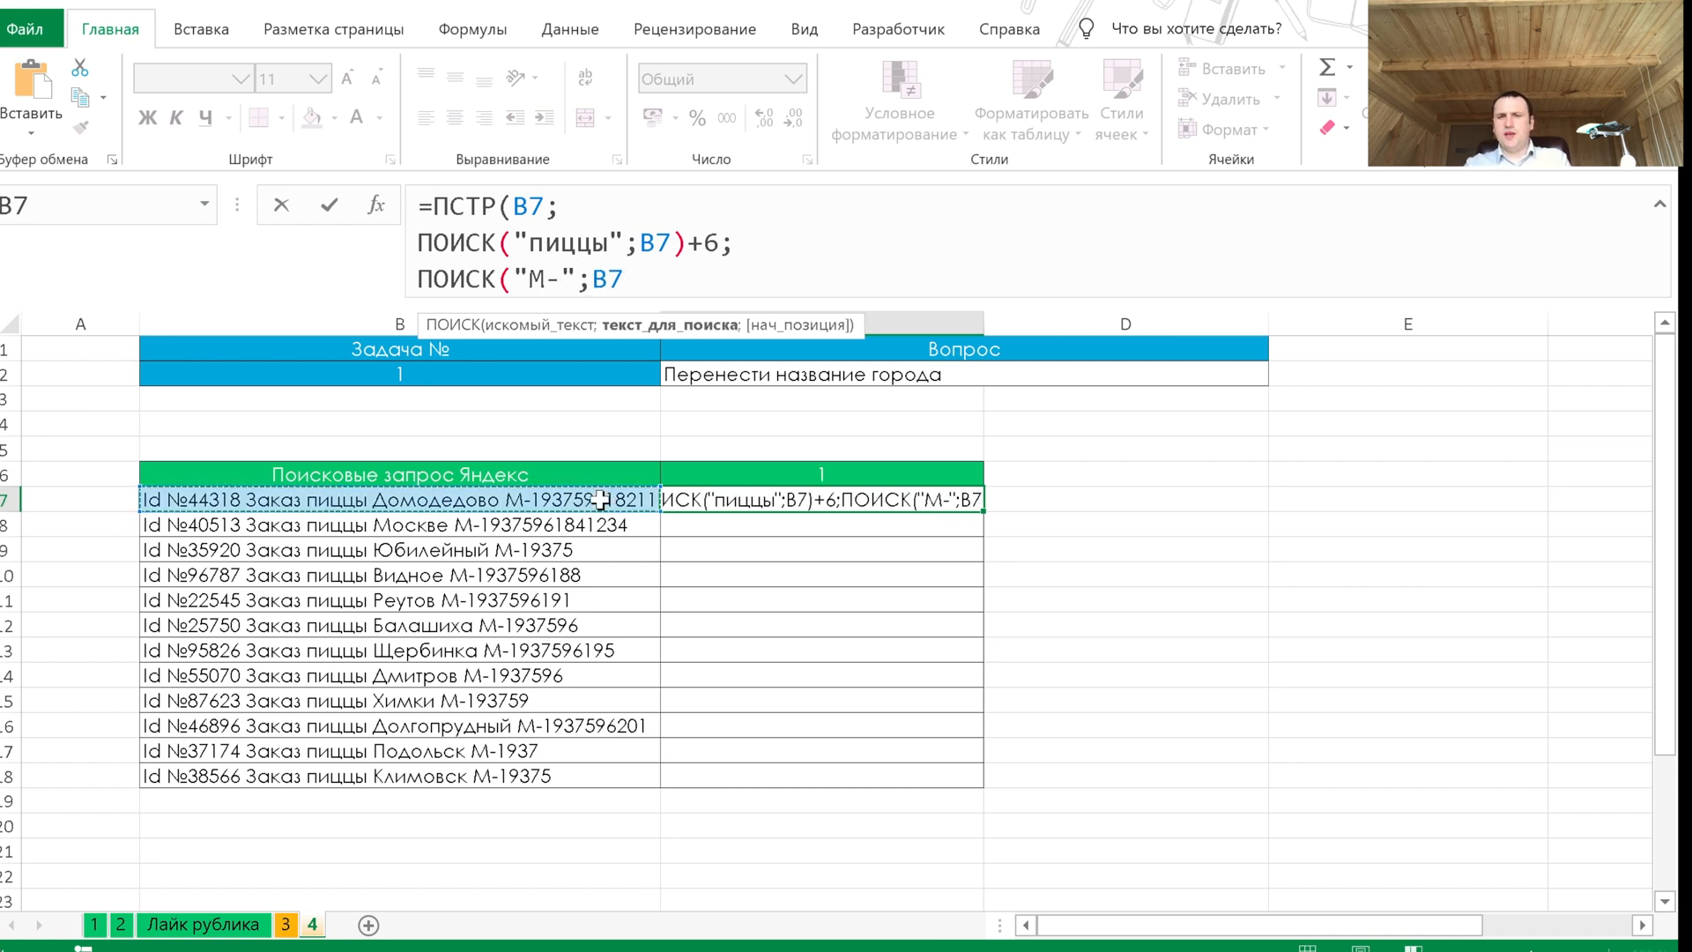
{"action": "type", "text": ")-"}
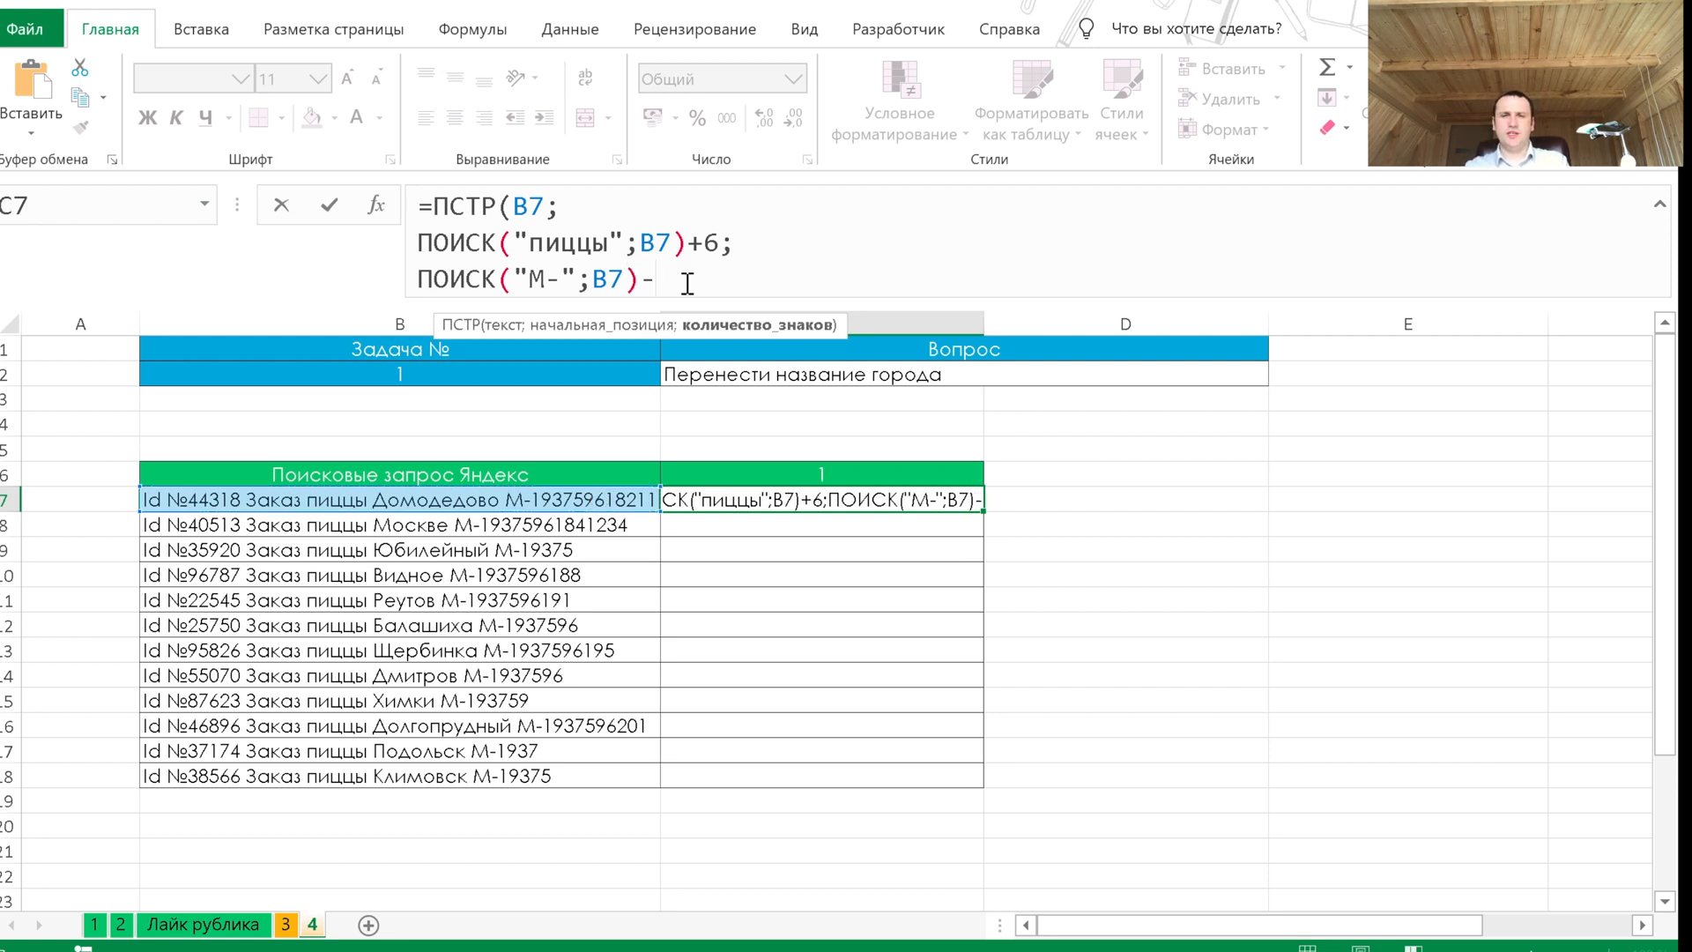
Complete the character count by subtracting ПОИСК("пиццы";B7) and 6, and fill the formula from C7 down to C18
{"action": "type", "text": "ПОИСК(\"пиццы\";B7)+6"}
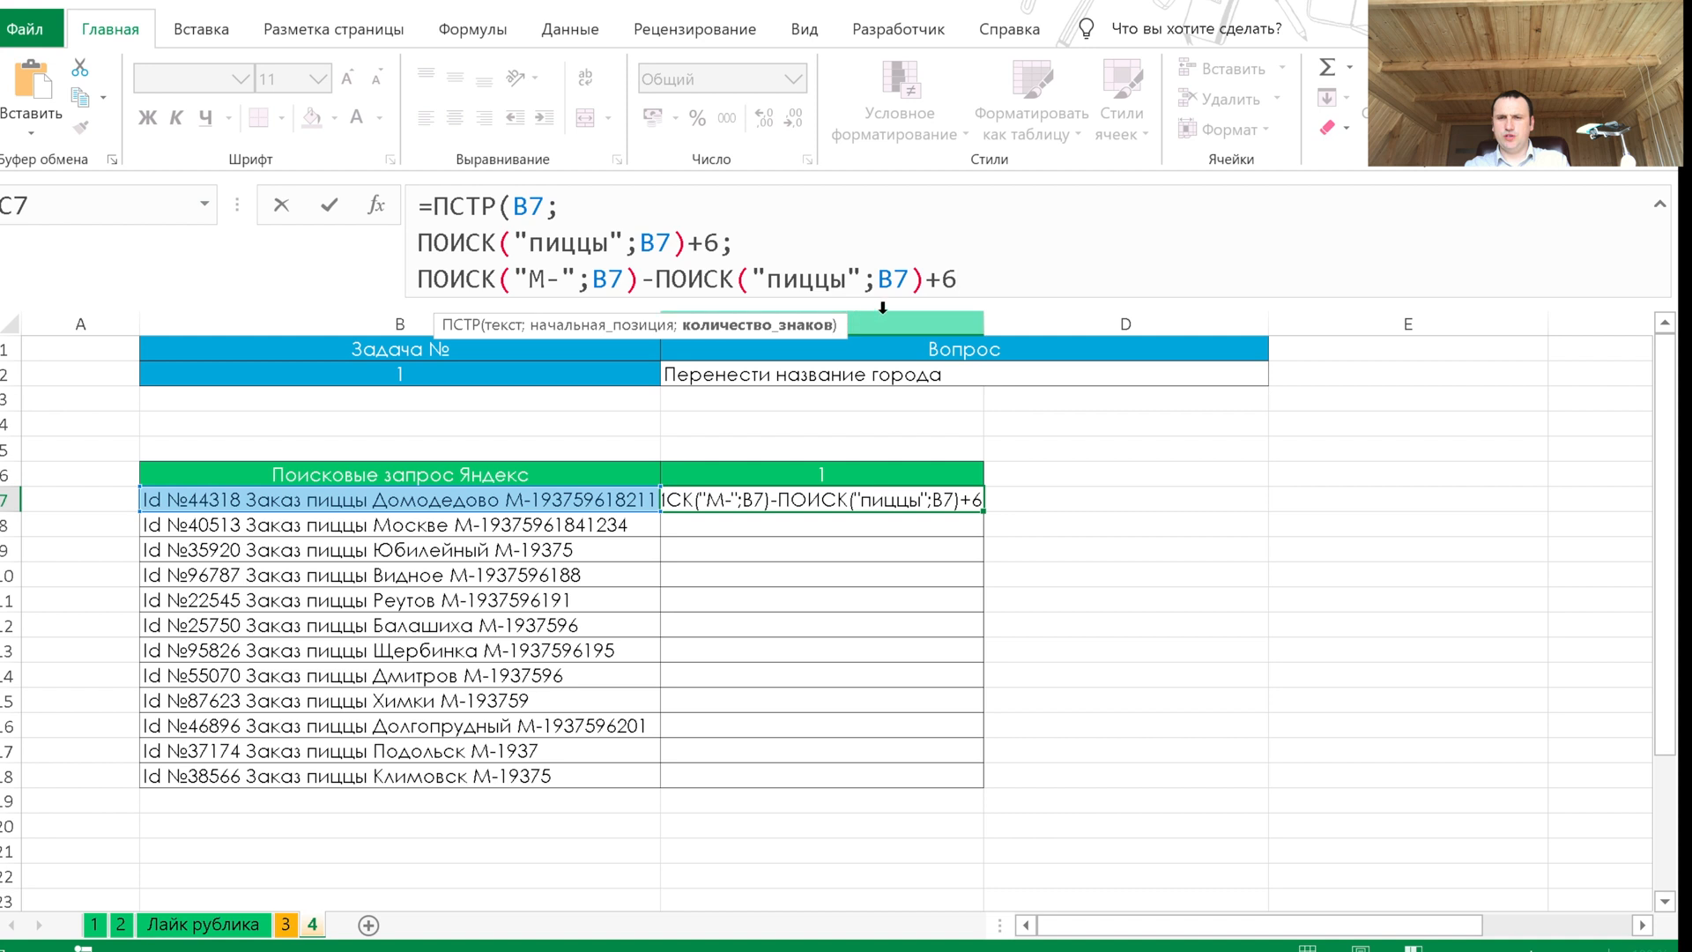
{"action": "left_click", "coordinate": [945, 279]}
{"action": "key", "text": "BackSpace"}
{"action": "type", "text": "-"}
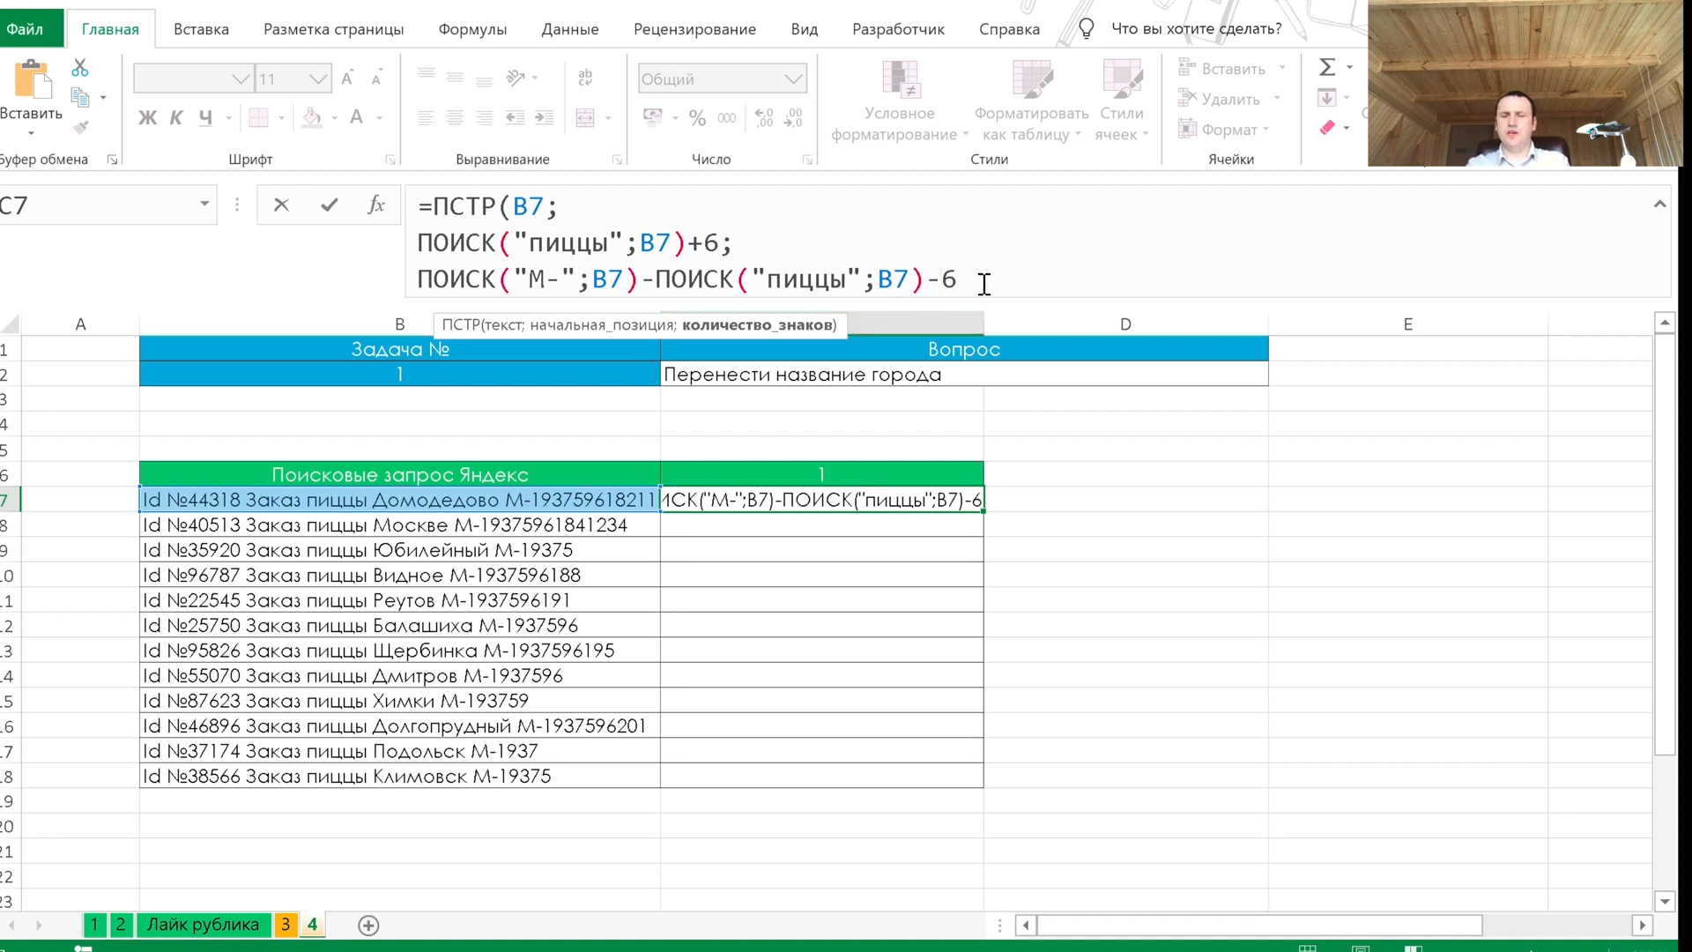
{"action": "key", "text": "ctrl+Return"}
{"action": "left_click_drag", "start_coordinate": [983, 512], "coordinate": [932, 783]}
Examine the filled city-name formulas cell by cell down column C to C17, and return to C7
{"action": "key", "text": "Down"}
{"action": "key", "text": "Down"}
{"action": "key", "text": "Down"}
{"action": "key", "text": "Down"}
{"action": "key", "text": "Down"}
{"action": "key", "text": "Down"}
{"action": "key", "text": "Down"}
{"action": "key", "text": "Down"}
{"action": "key", "text": "Down"}
{"action": "key", "text": "Down"}
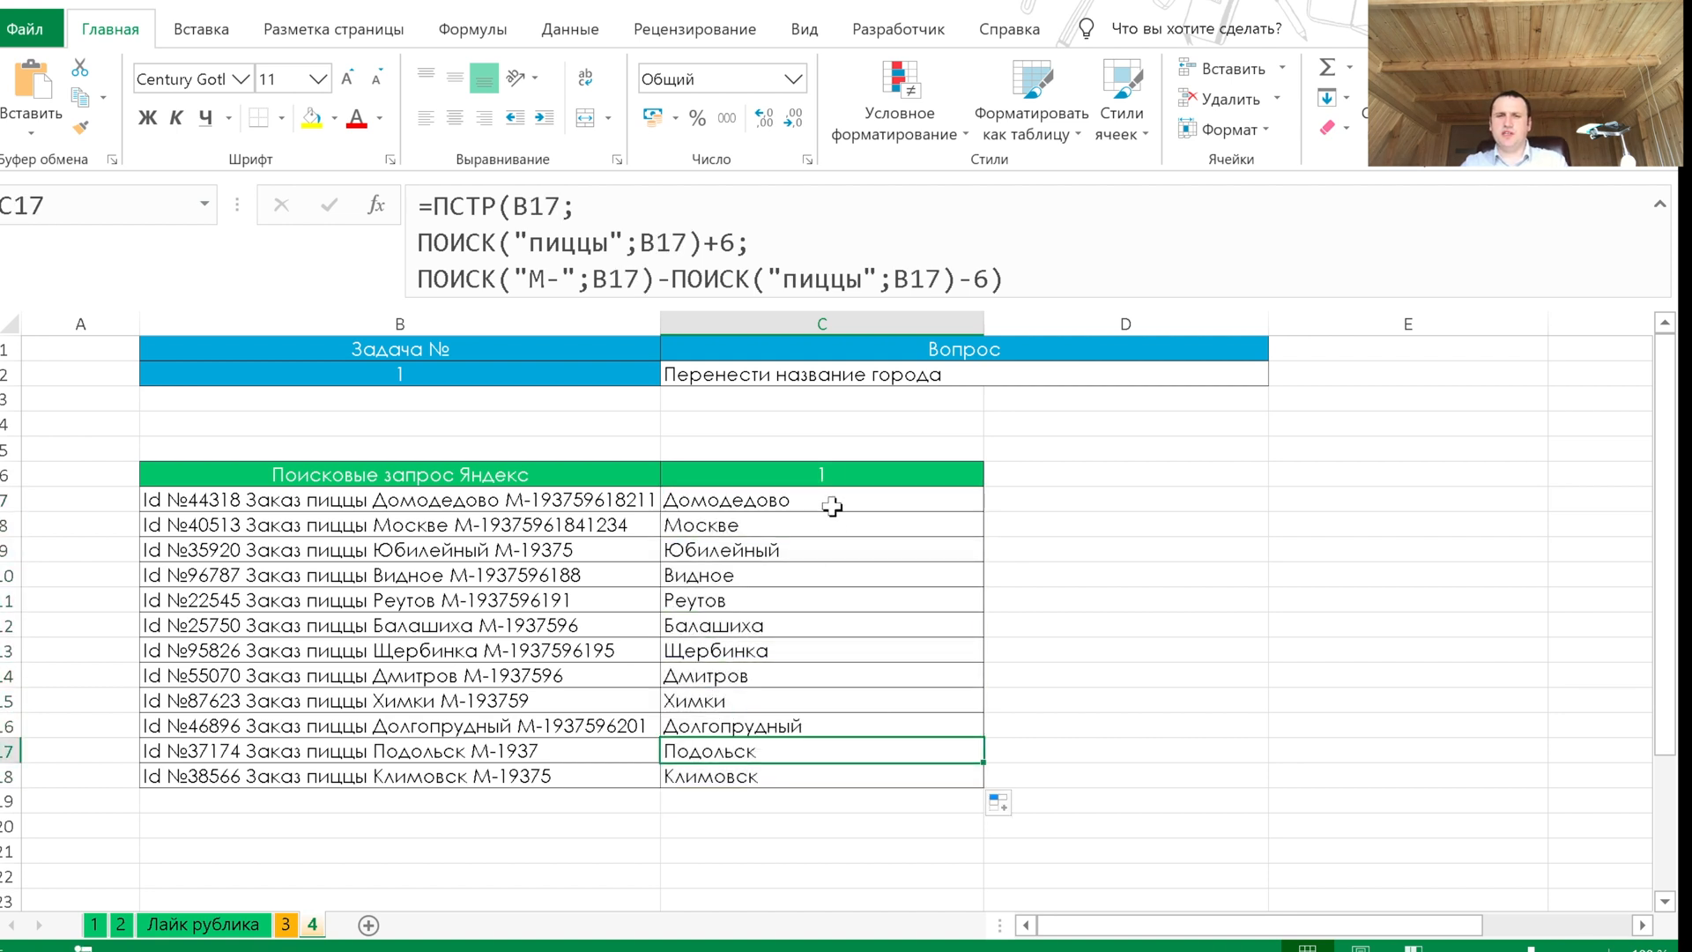
{"action": "left_click", "coordinate": [822, 497]}
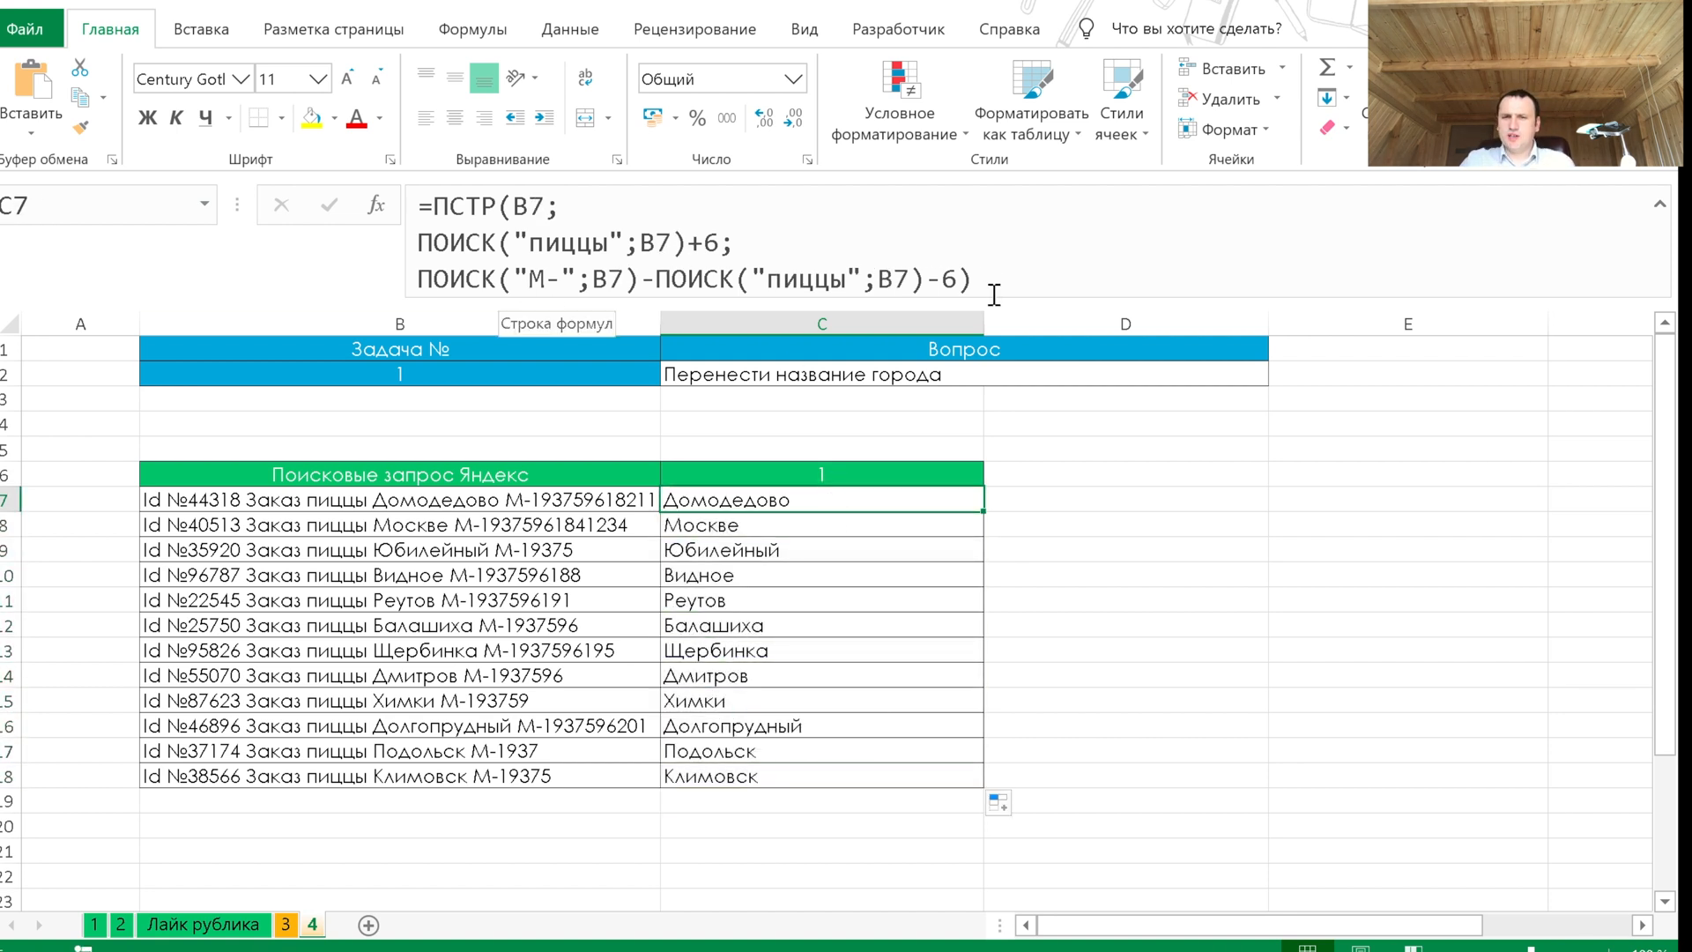